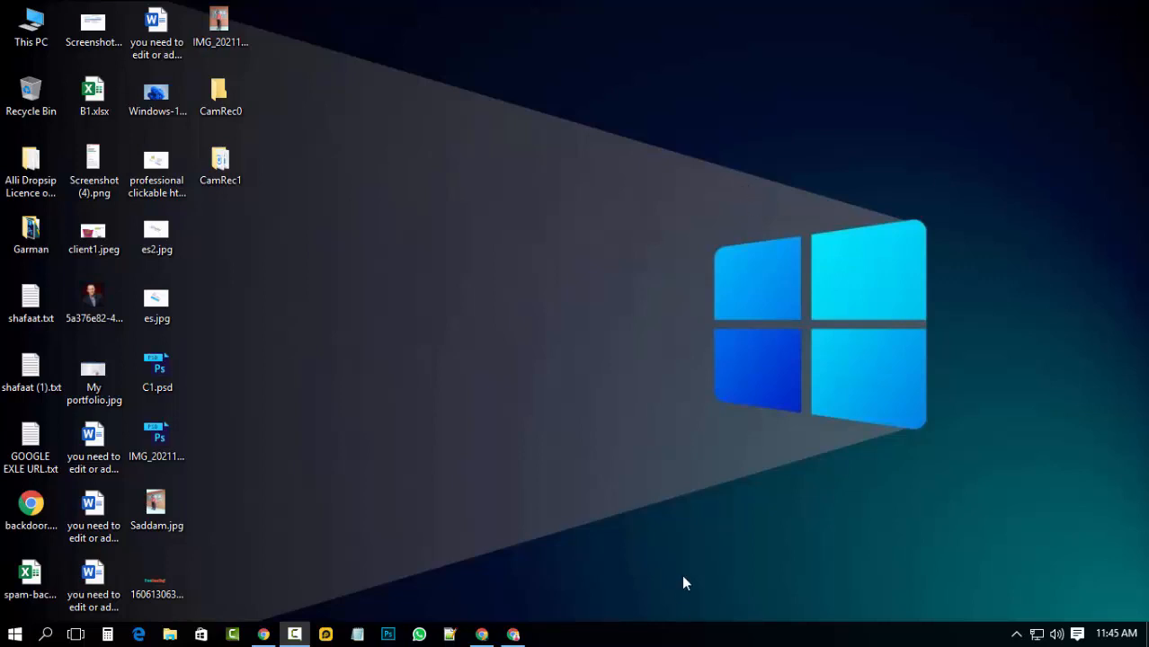
- Switch to the browser, open the Fiverr seller dashboard and review the active order's buyer, price and due time
click(482, 635)
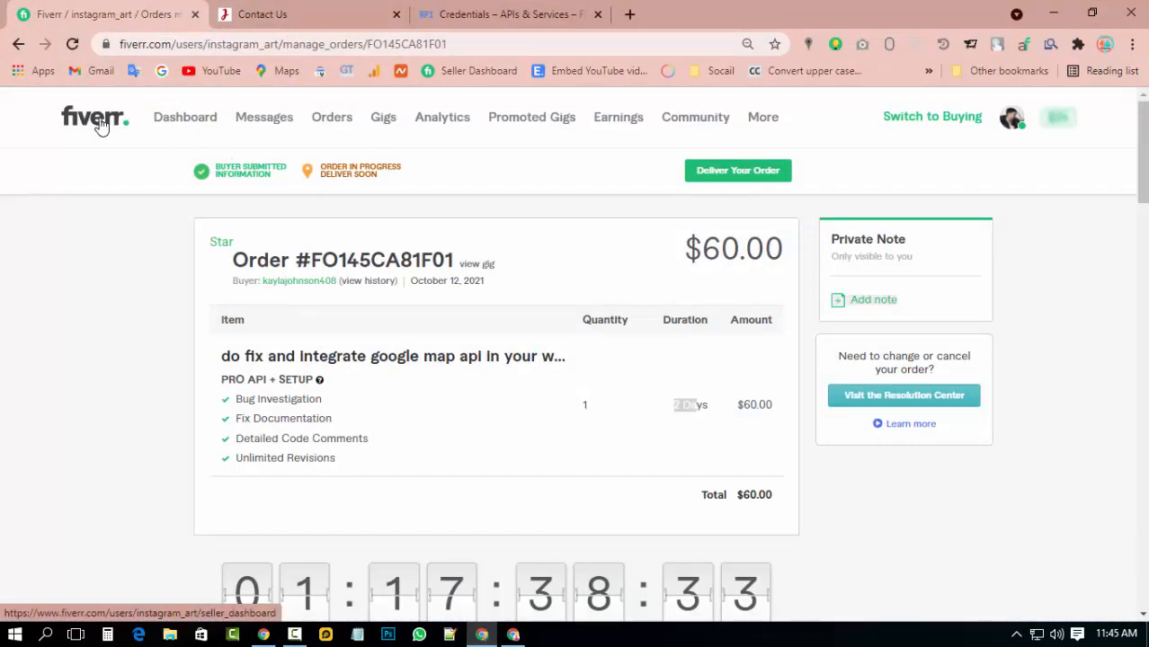
click(184, 126)
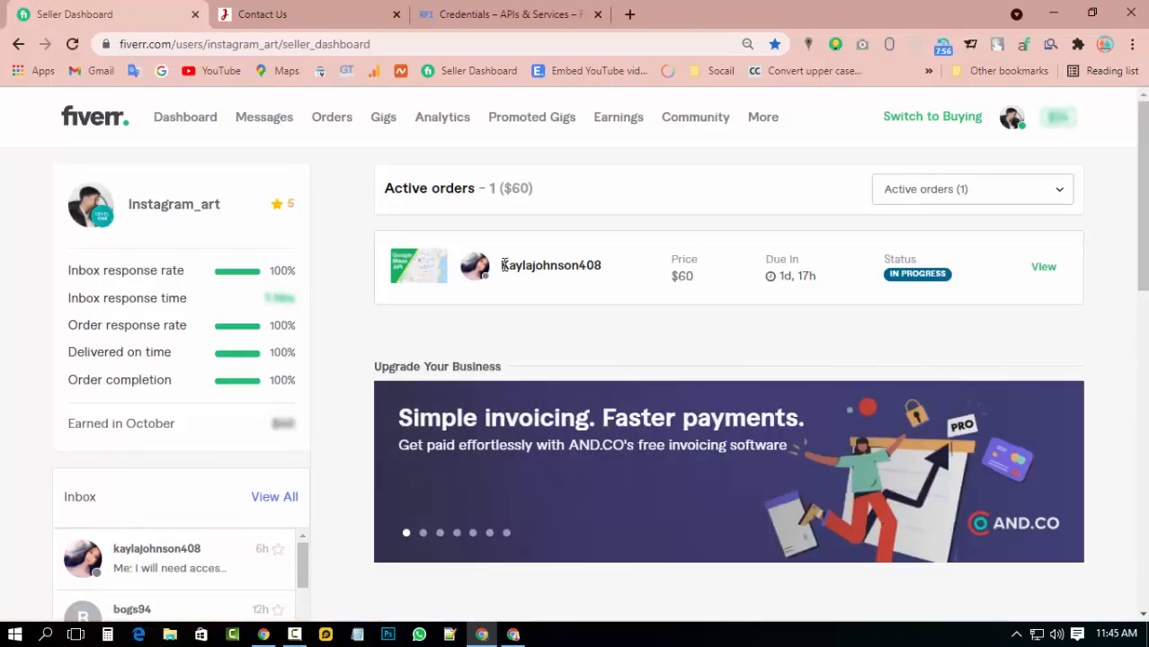
drag(502, 265, 696, 272)
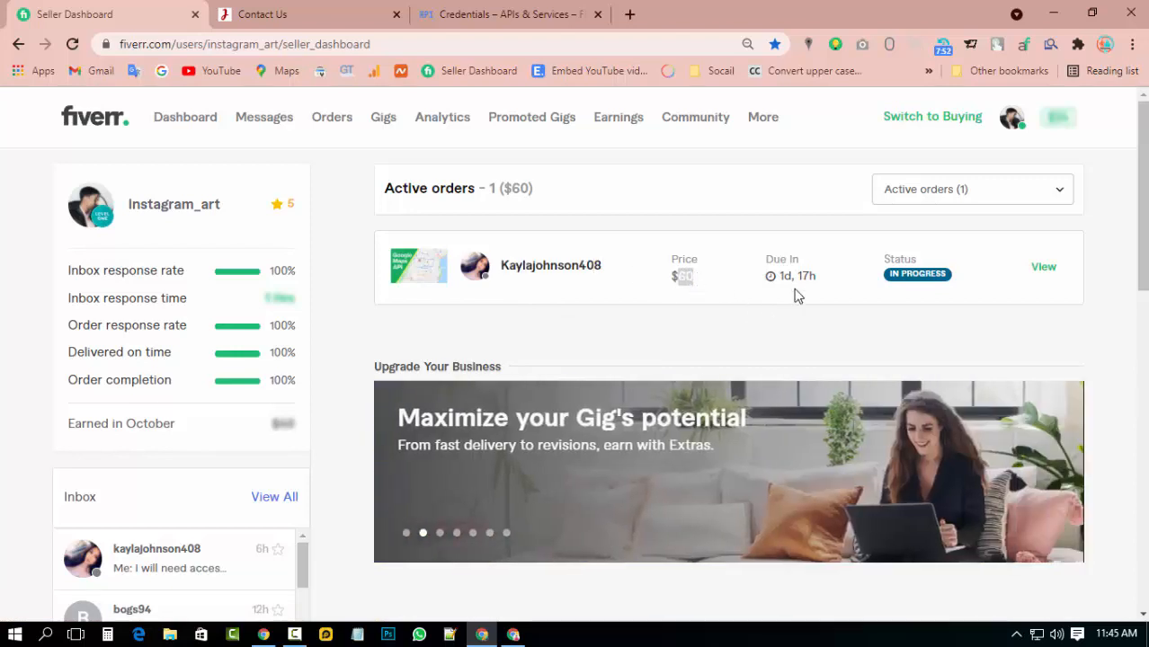
drag(780, 276, 815, 276)
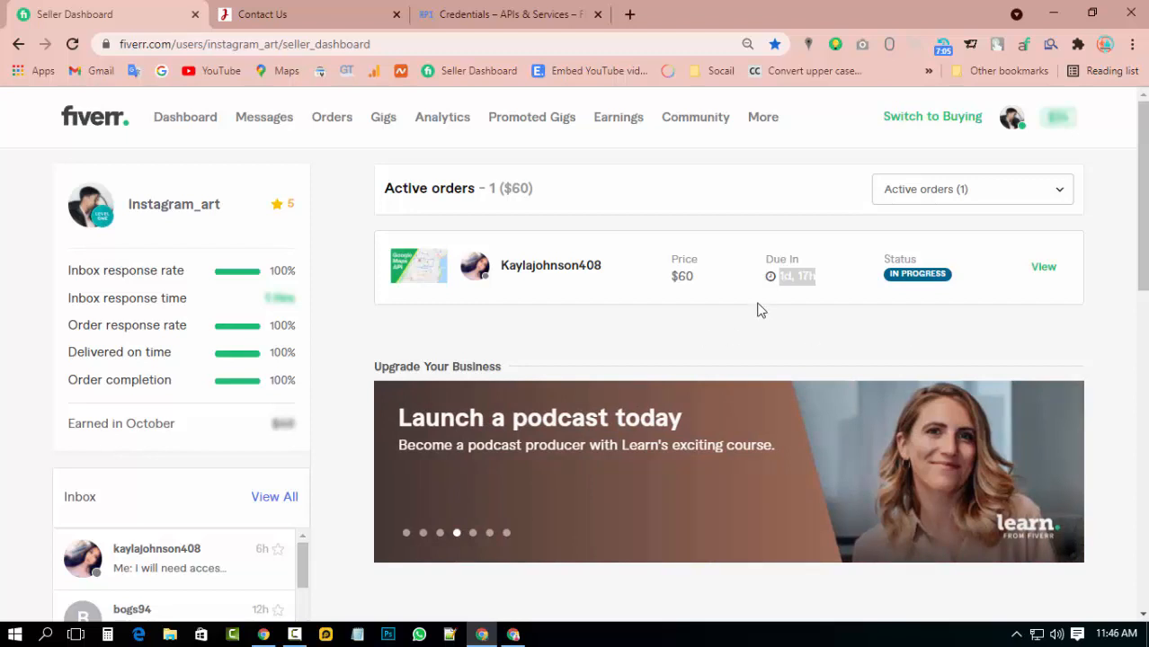
- Open the active order's page and expand the buyer's submitted order requirements
click(1045, 270)
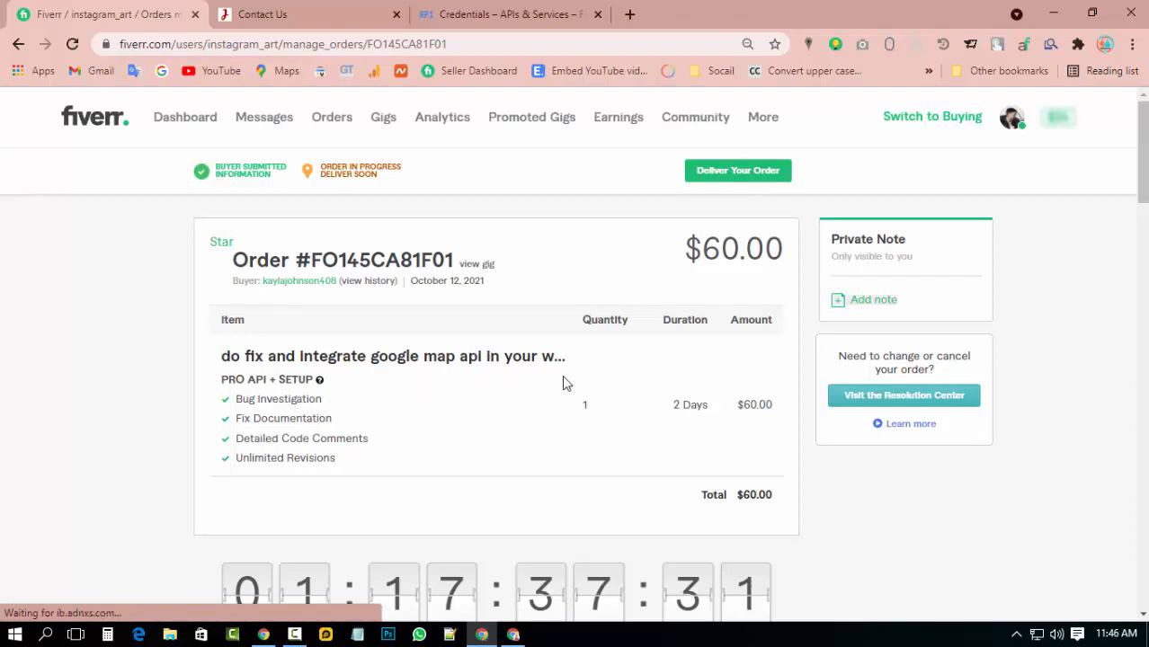
scroll(557, 377, down, 2)
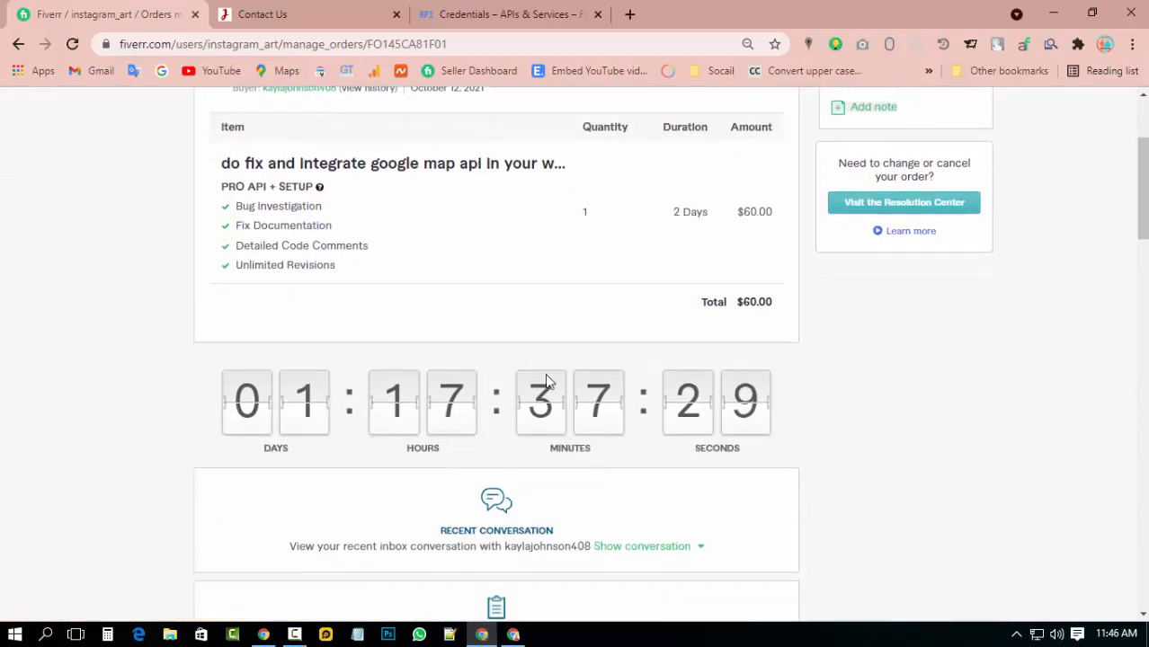
scroll(545, 380, down, 4)
click(661, 255)
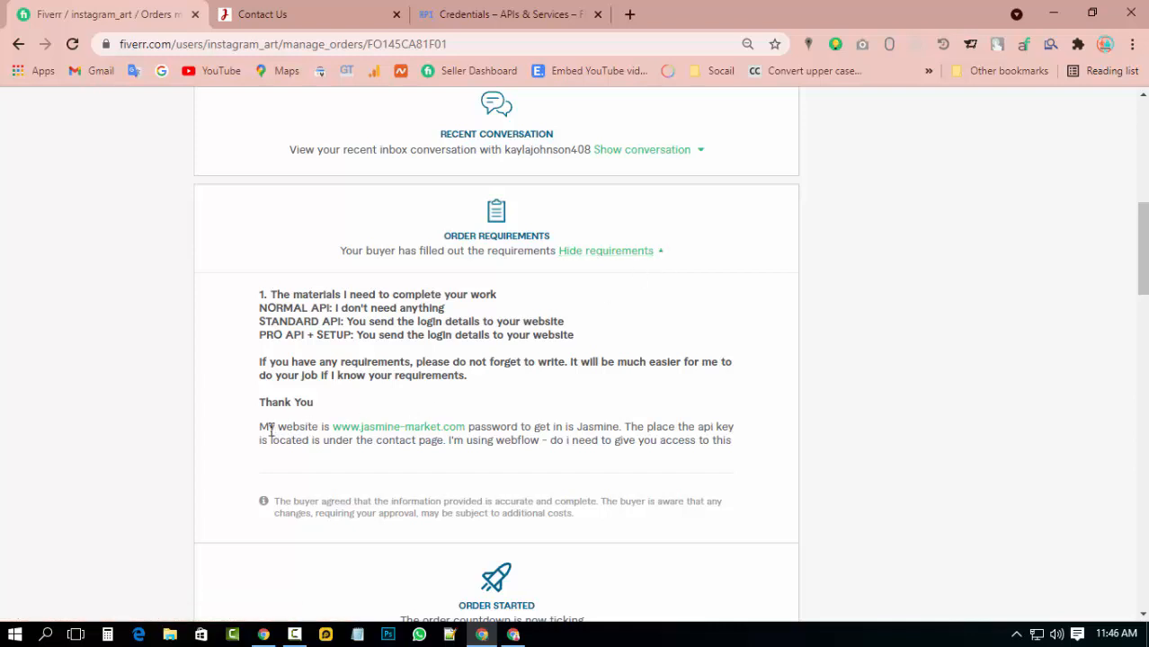
- Read the buyer's note on the website address, site password, API key location on the contact page and Webflow use
drag(260, 430, 325, 432)
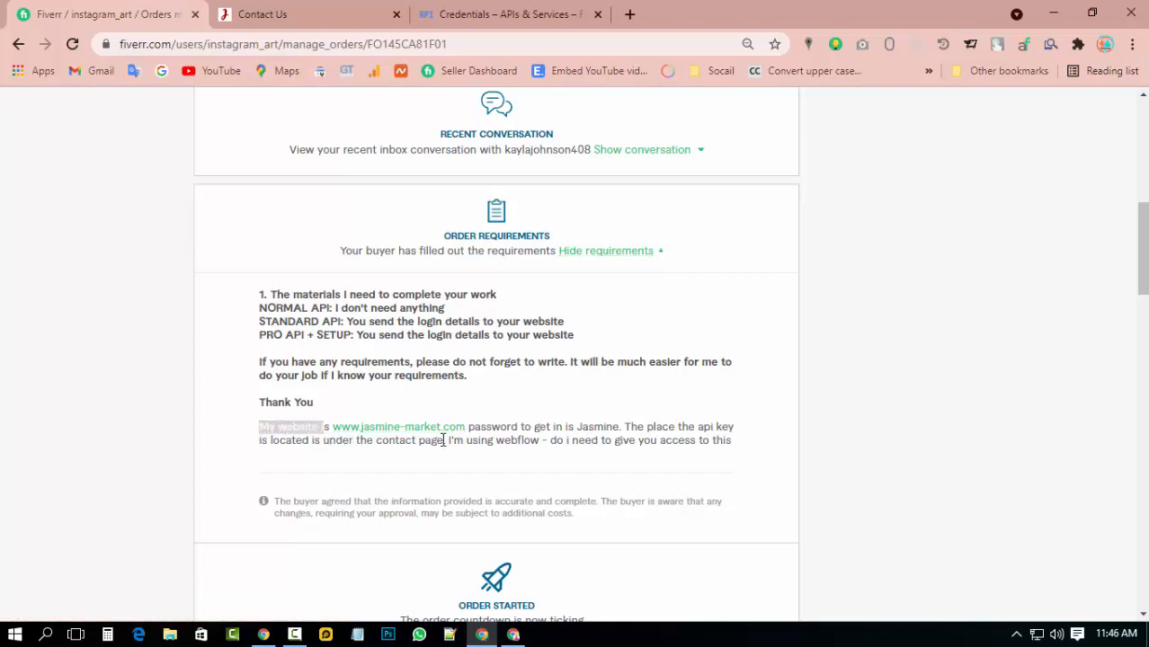
drag(577, 429, 619, 427)
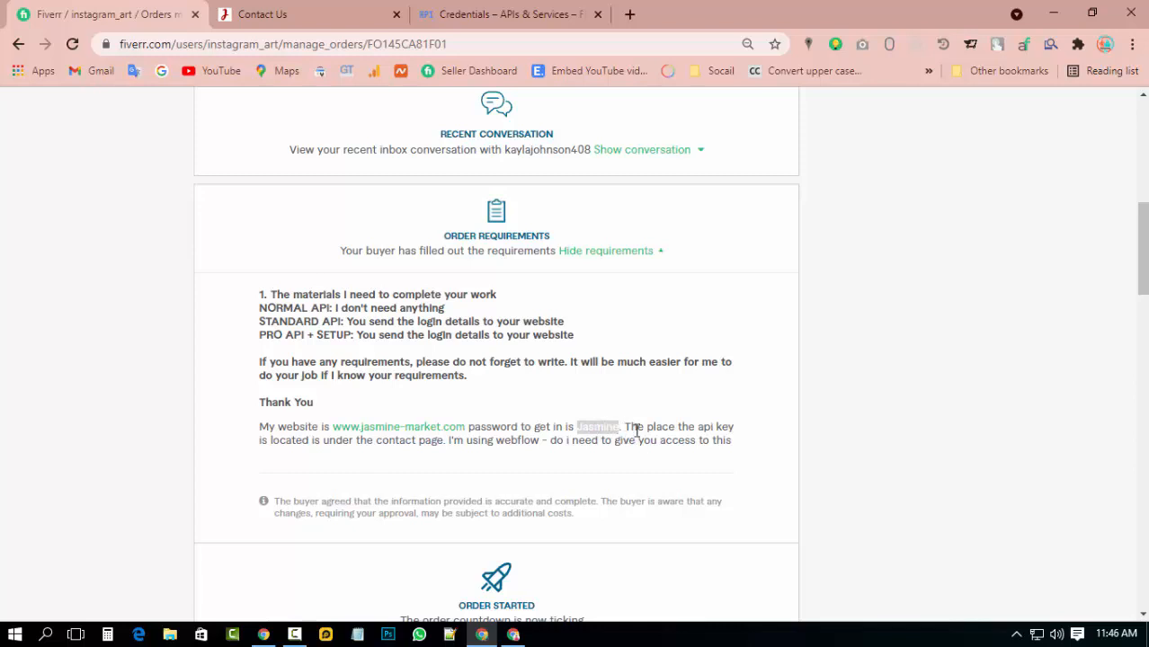
drag(440, 442, 336, 442)
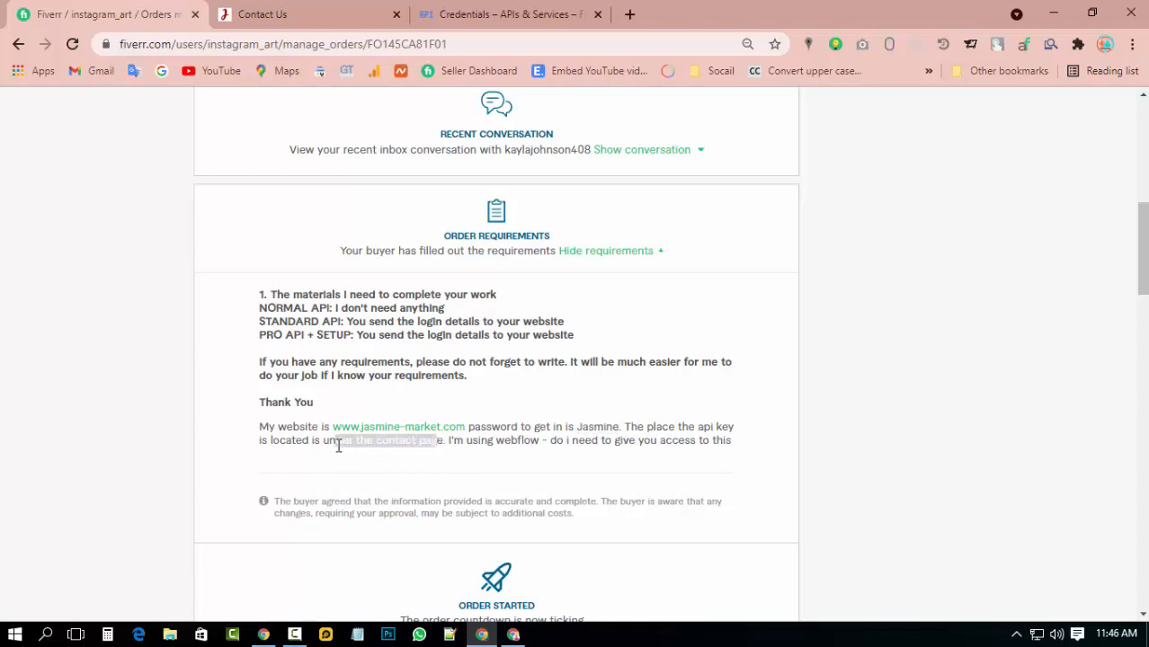
click(465, 455)
drag(447, 442, 530, 443)
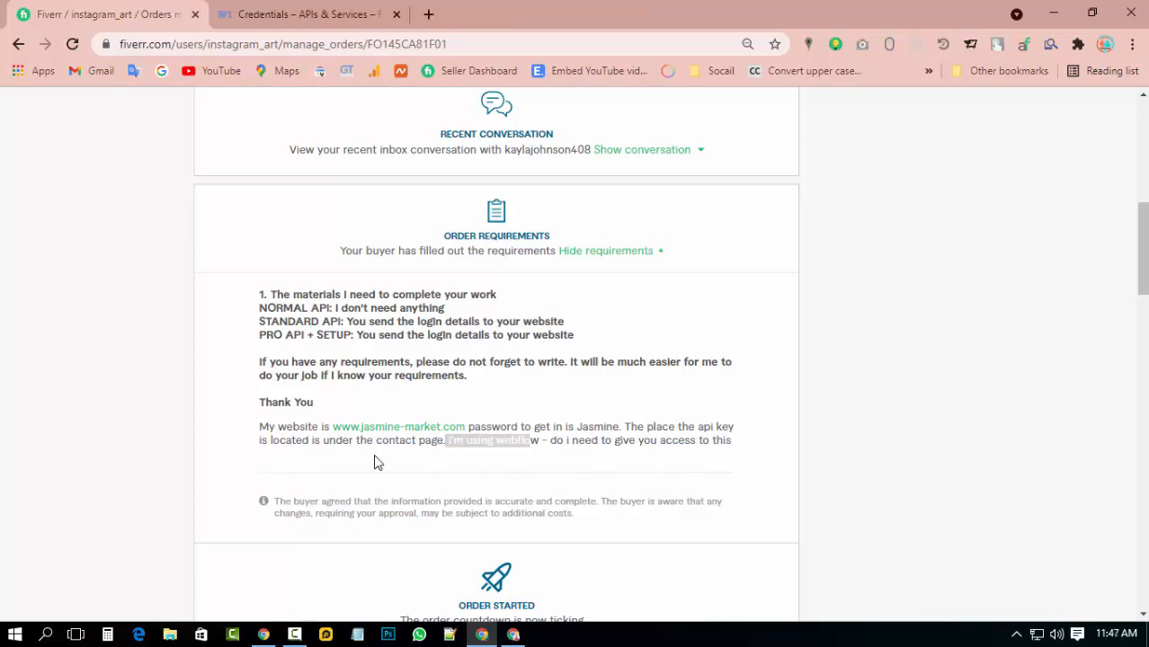
click(378, 461)
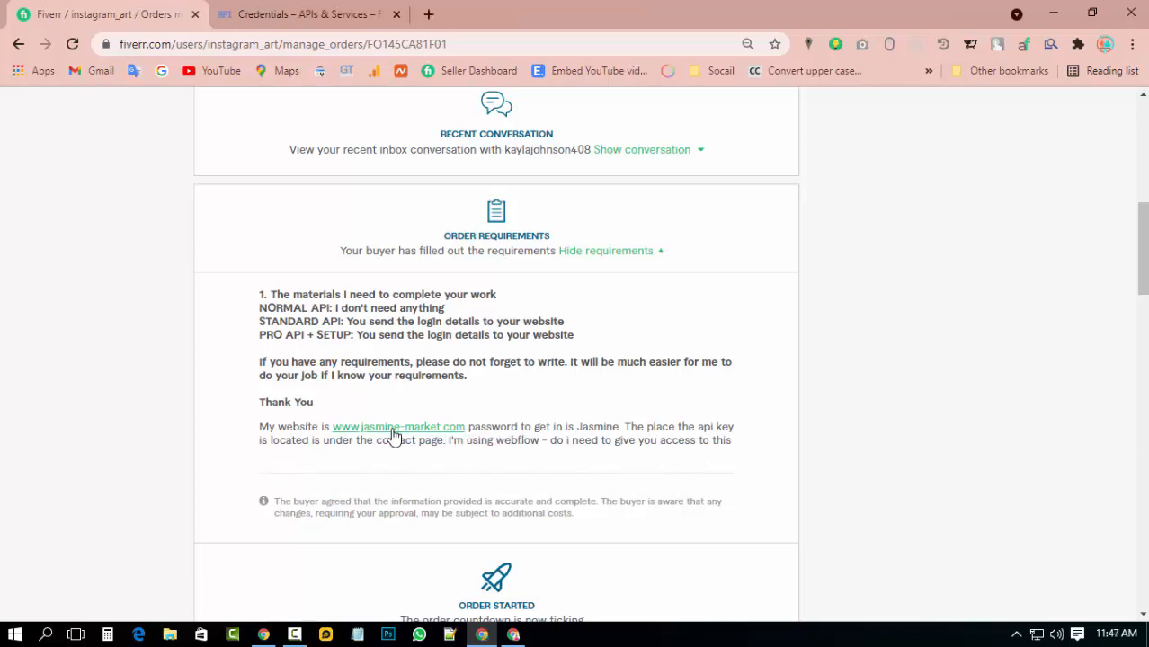
- Open the buyer's website jasmine-market.com in a new tab and recheck its access password in the order requirements
middle_click(393, 436)
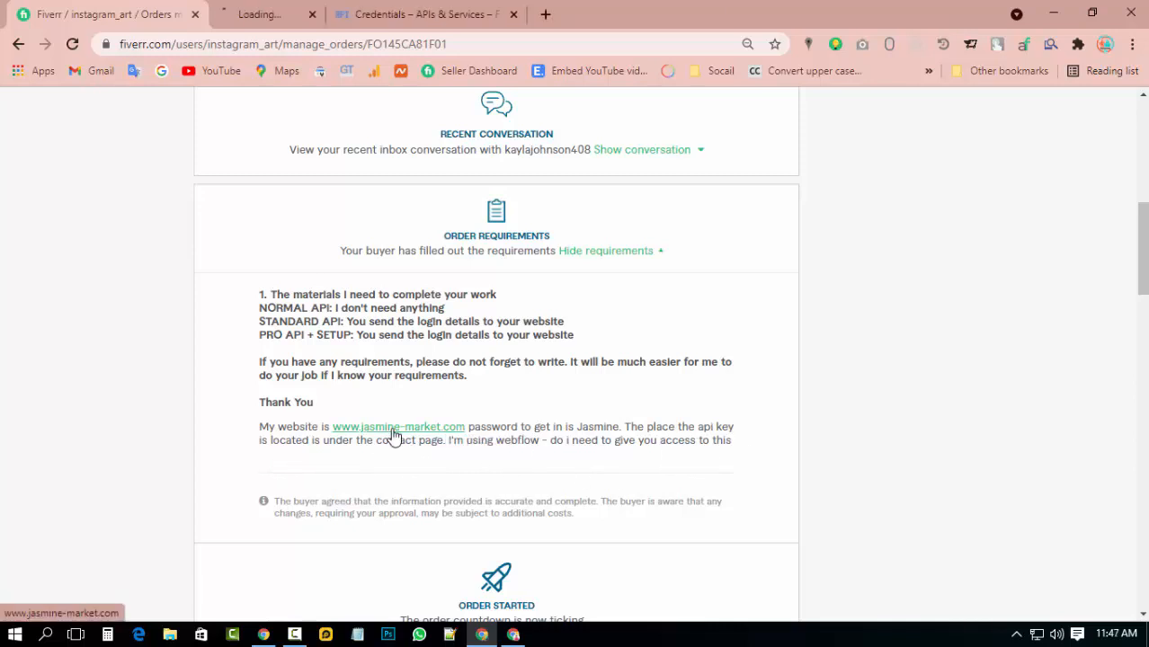
click(303, 13)
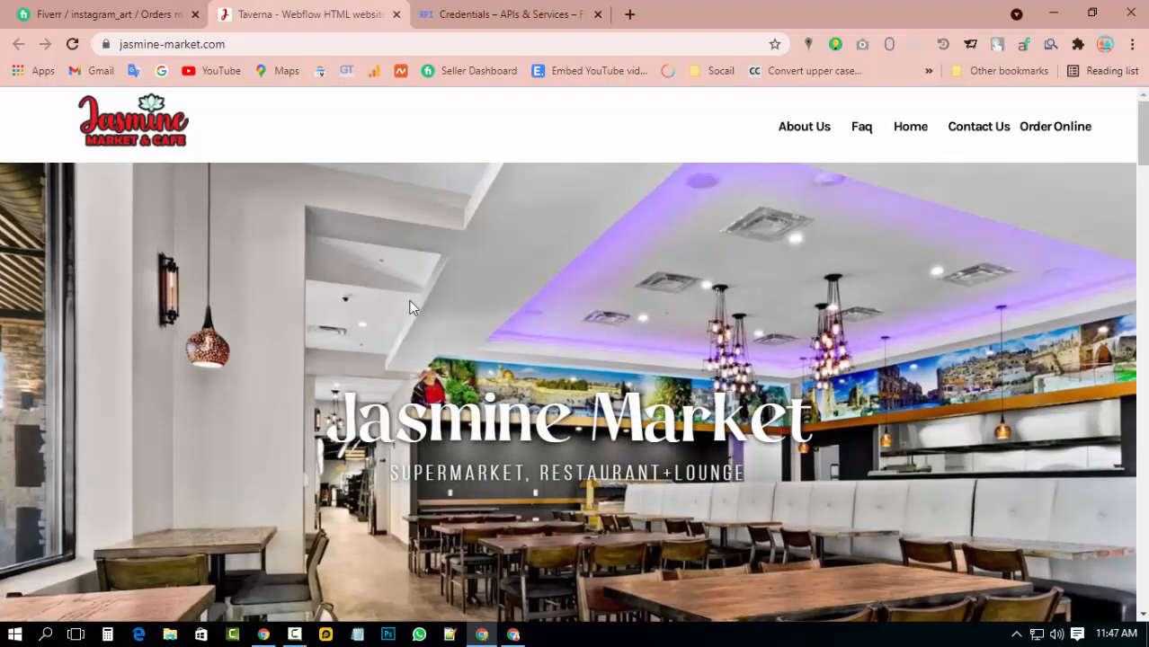
click(146, 10)
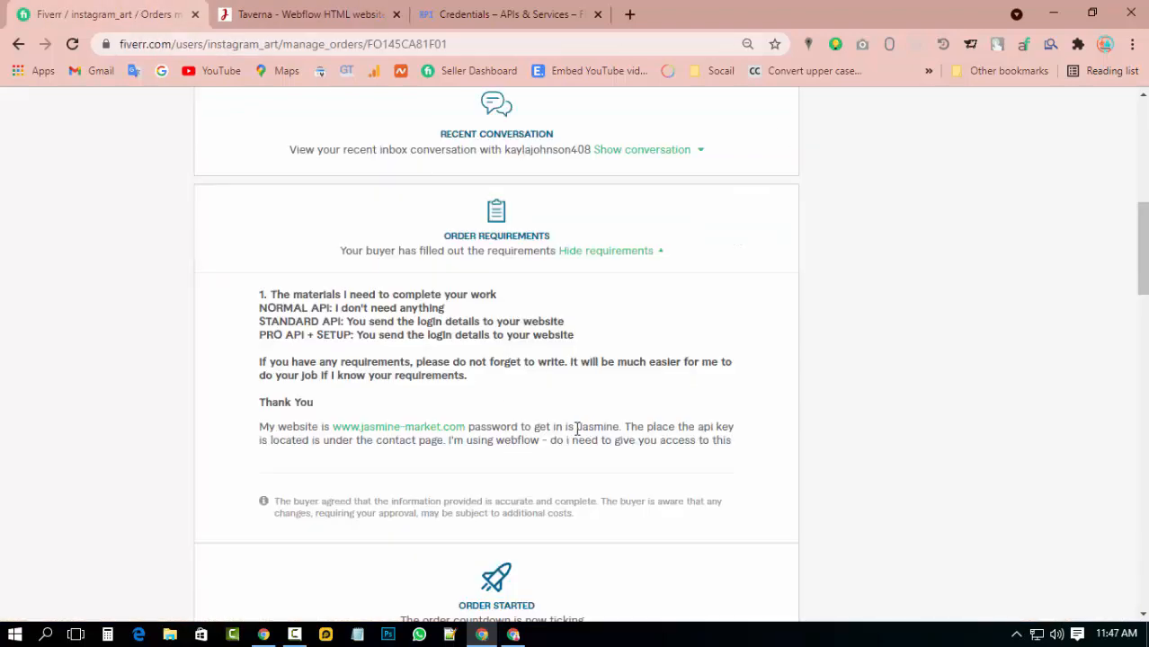
drag(579, 429, 615, 430)
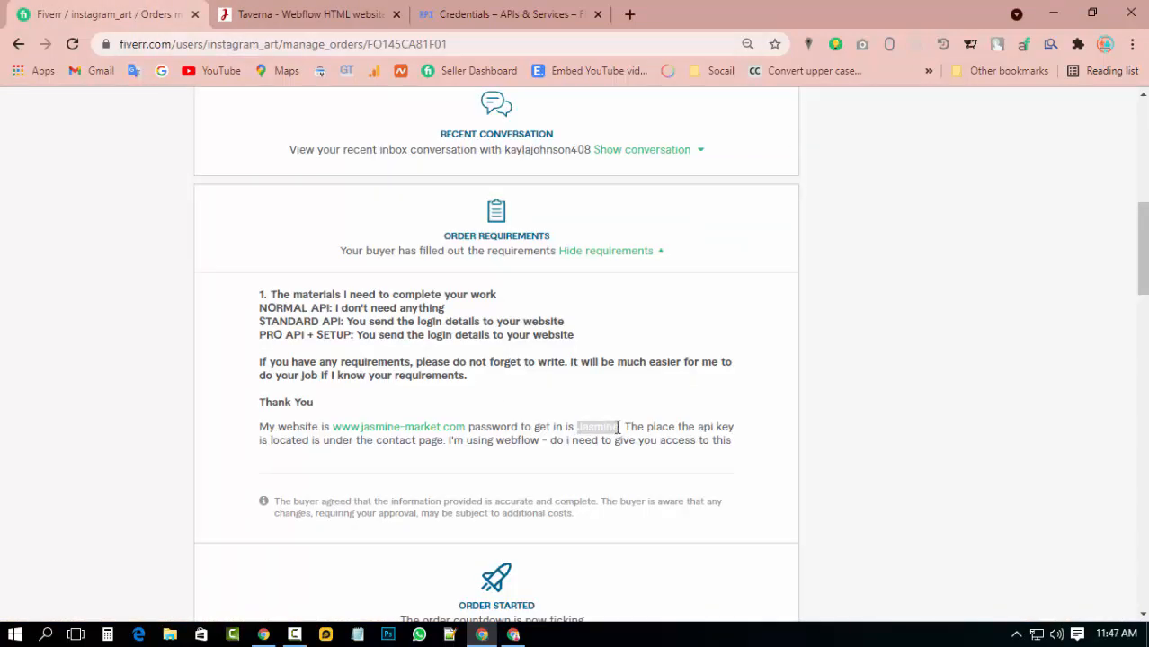
- Copy the jasmine-market.com address and load it in a new Incognito window
click(289, 10)
right_click(202, 50)
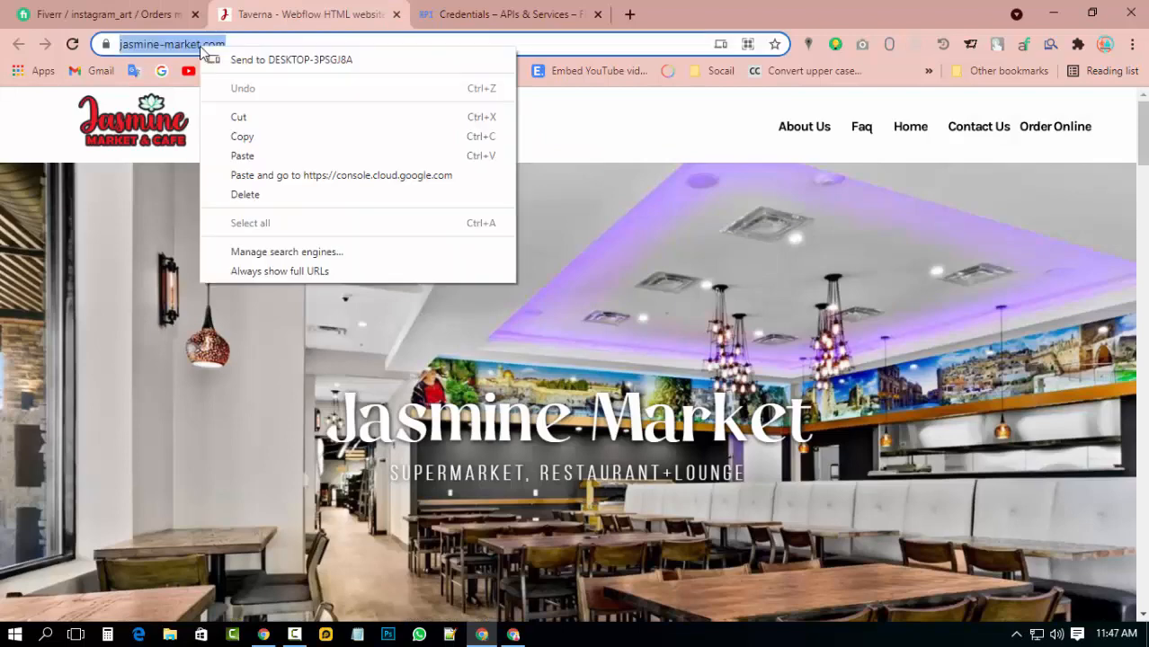
click(238, 136)
click(1132, 44)
click(1008, 109)
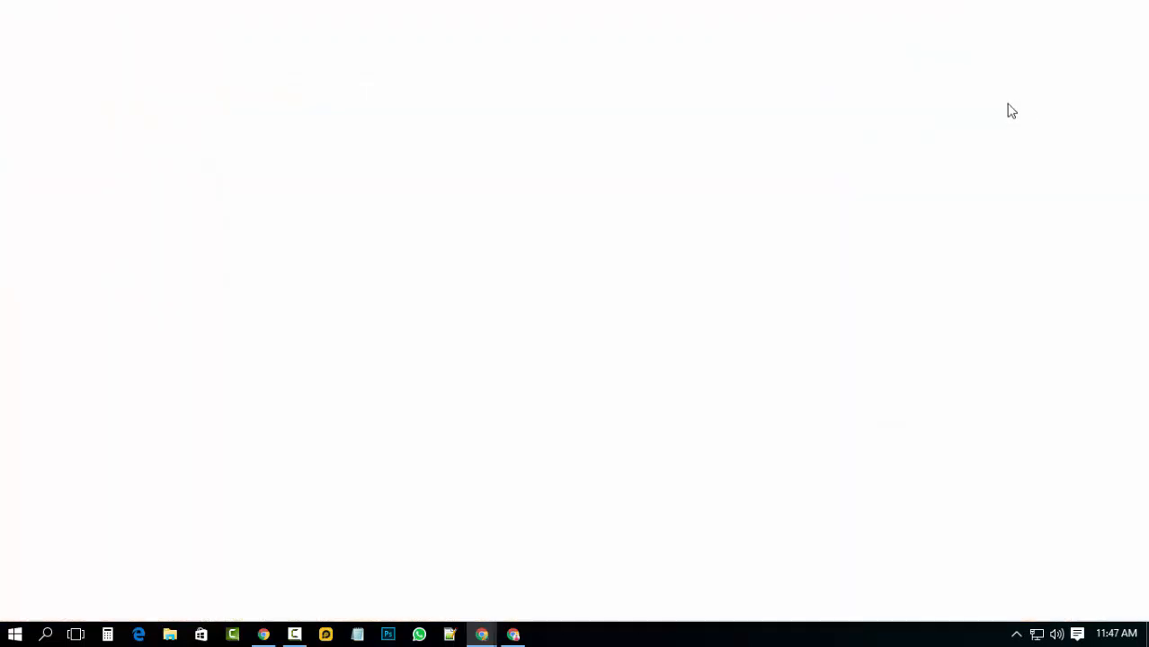
key(ctrl+v)
key(Return)
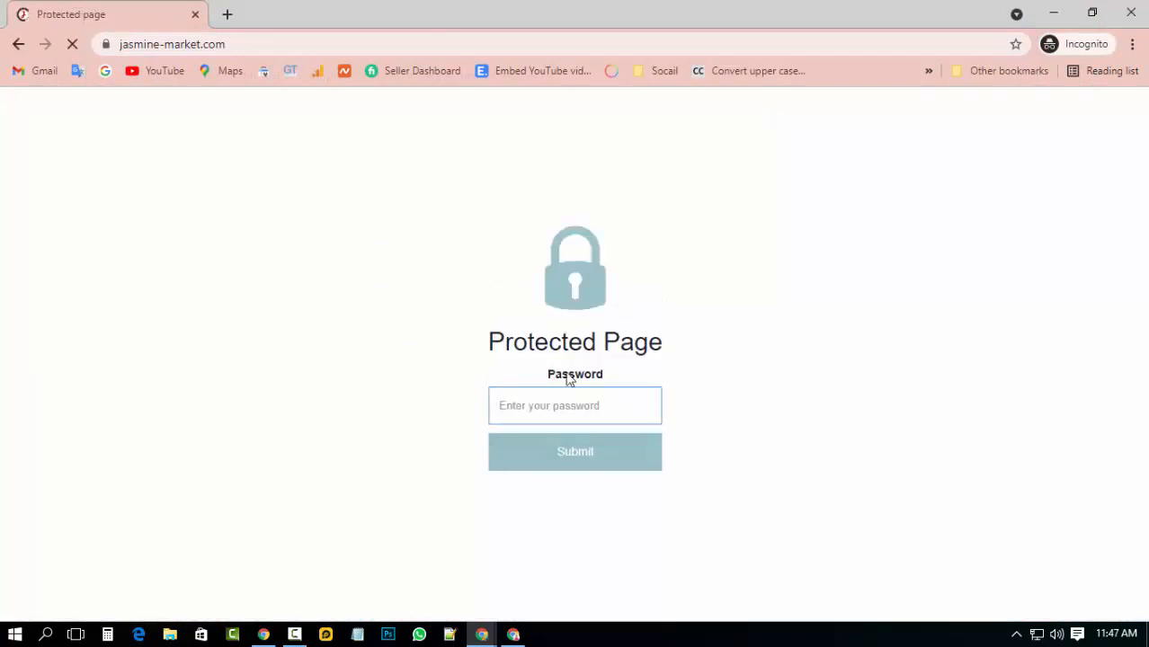
- Copy the site password from the order requirements and submit it on the protected page in the Incognito window
click(1052, 12)
click(119, 11)
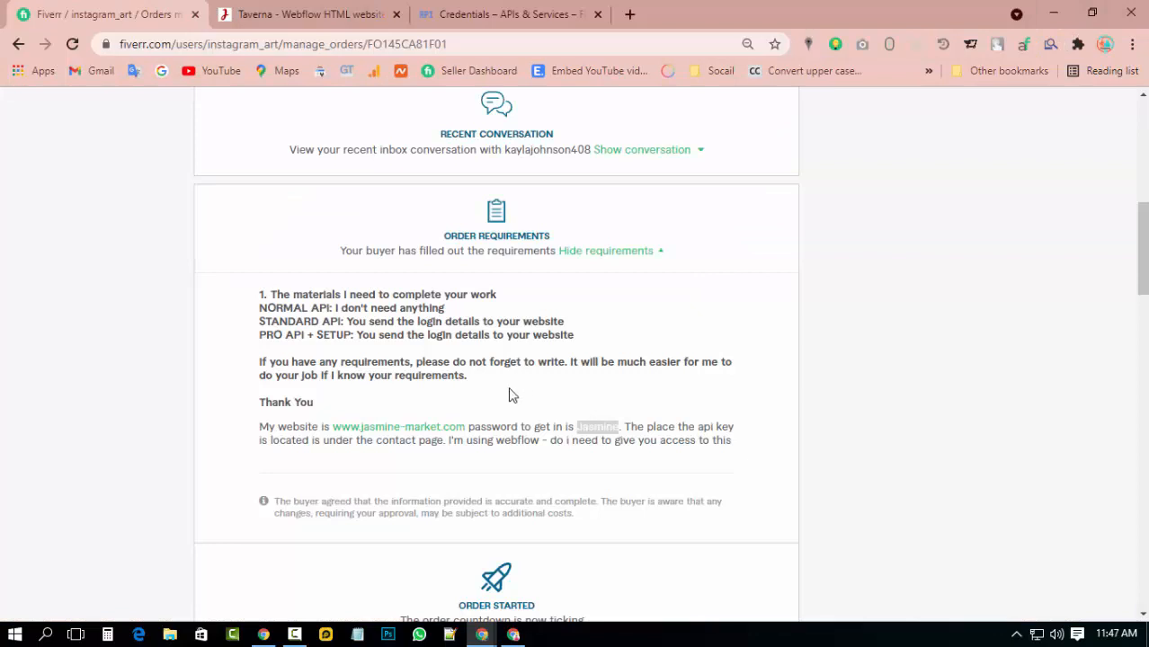
click(548, 433)
drag(579, 430, 618, 428)
right_click(615, 429)
click(636, 443)
mouse_move(490, 634)
click(589, 576)
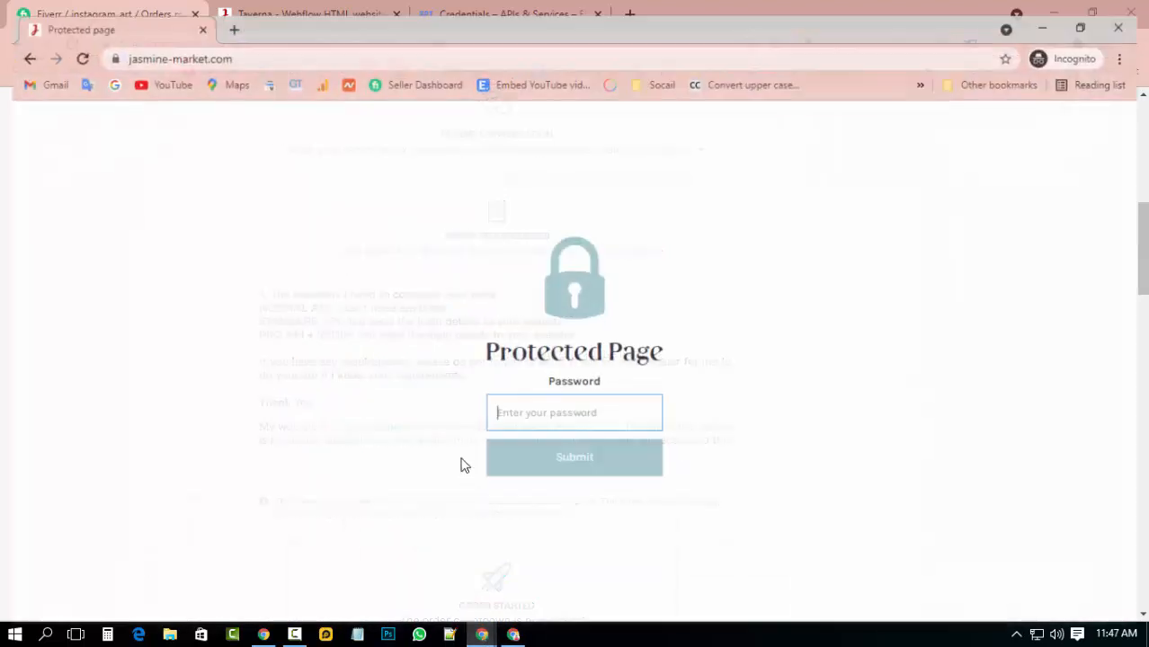
key(ctrl+v)
key(Return)
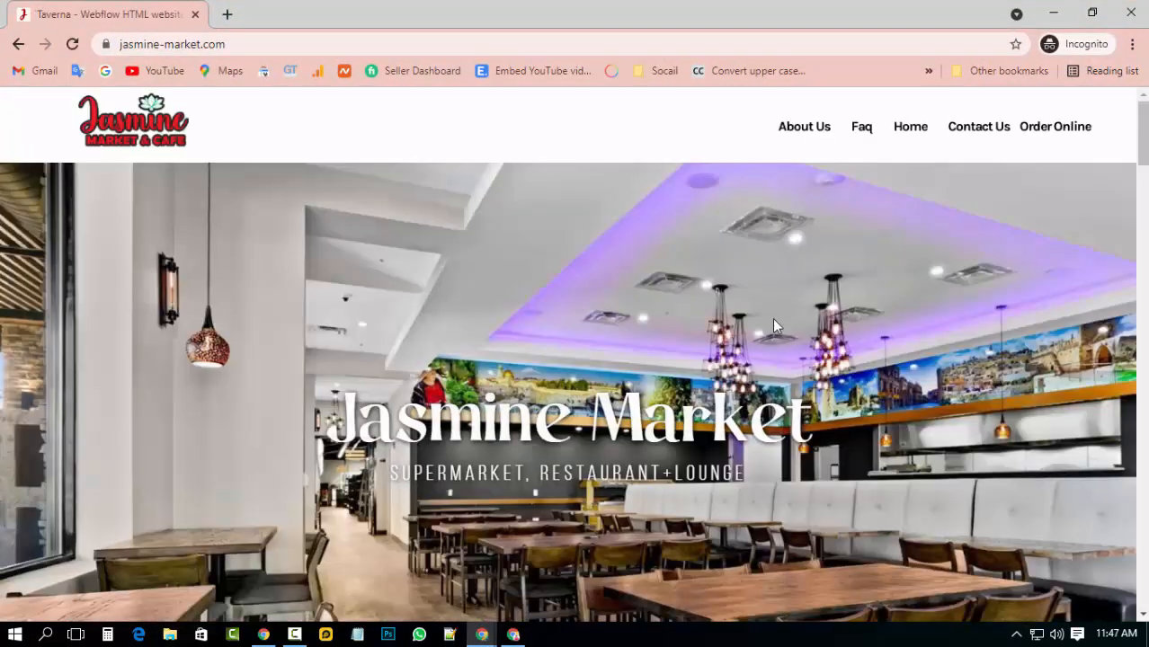
- Look through the Jasmine Market home page and open the site's Contact Us page
scroll(736, 352, down, 7)
scroll(848, 369, up, 4)
scroll(847, 369, up, 3)
click(979, 126)
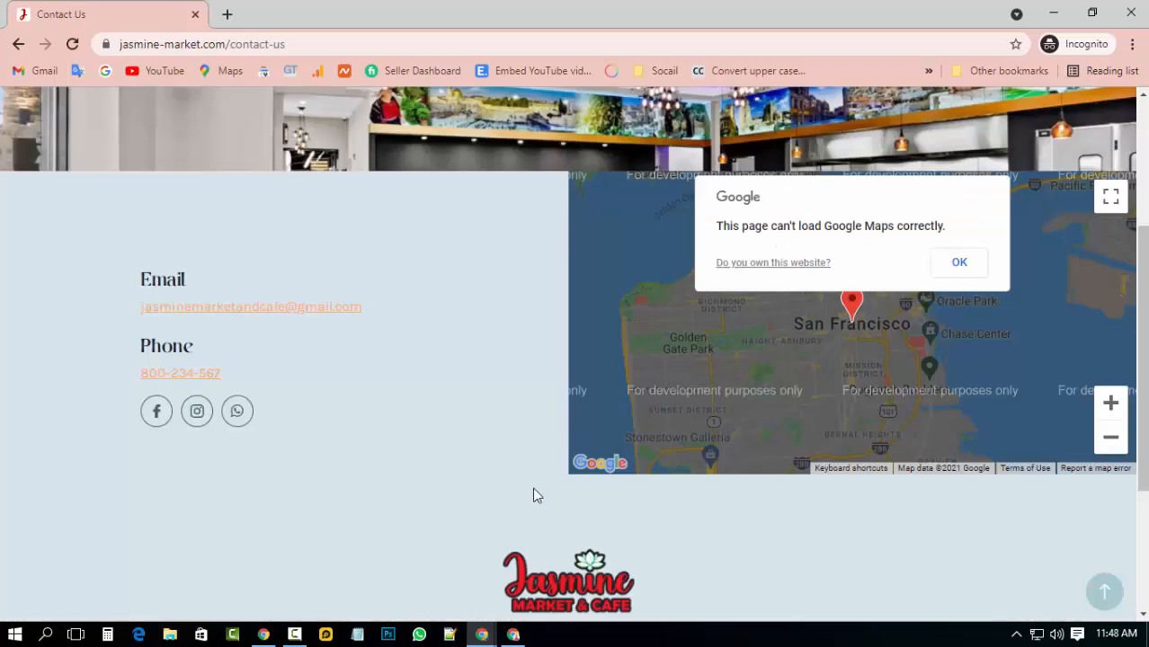
- Examine the embedded Google map on the Contact Us page and its error message
scroll(729, 356, up, 1)
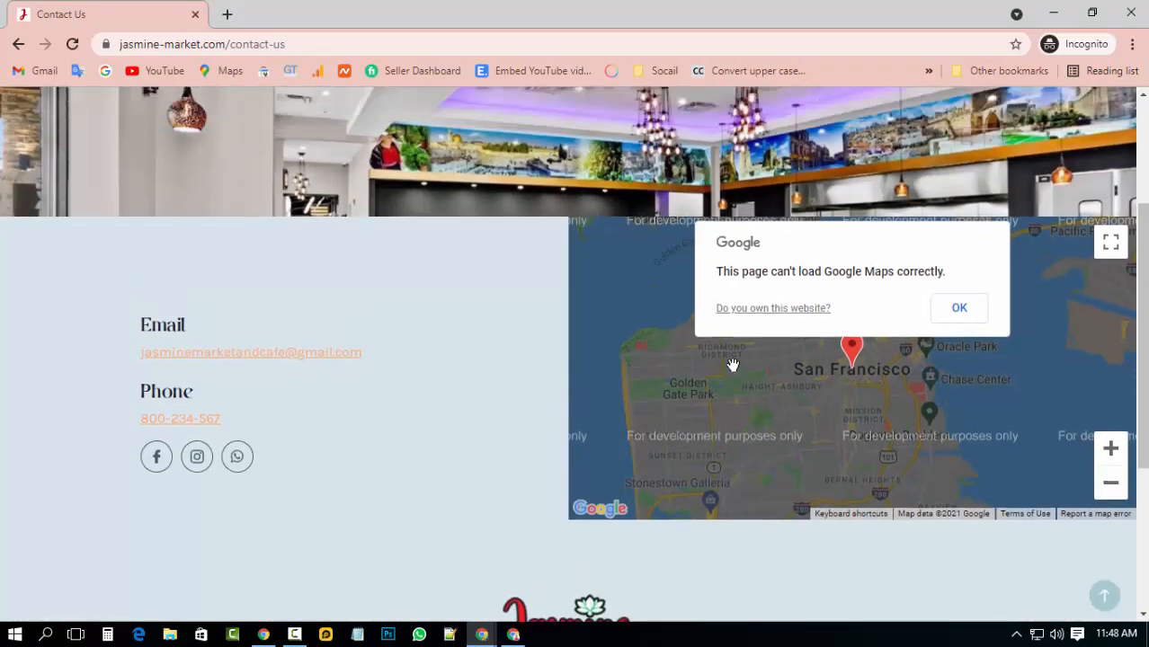
drag(719, 308, 940, 311)
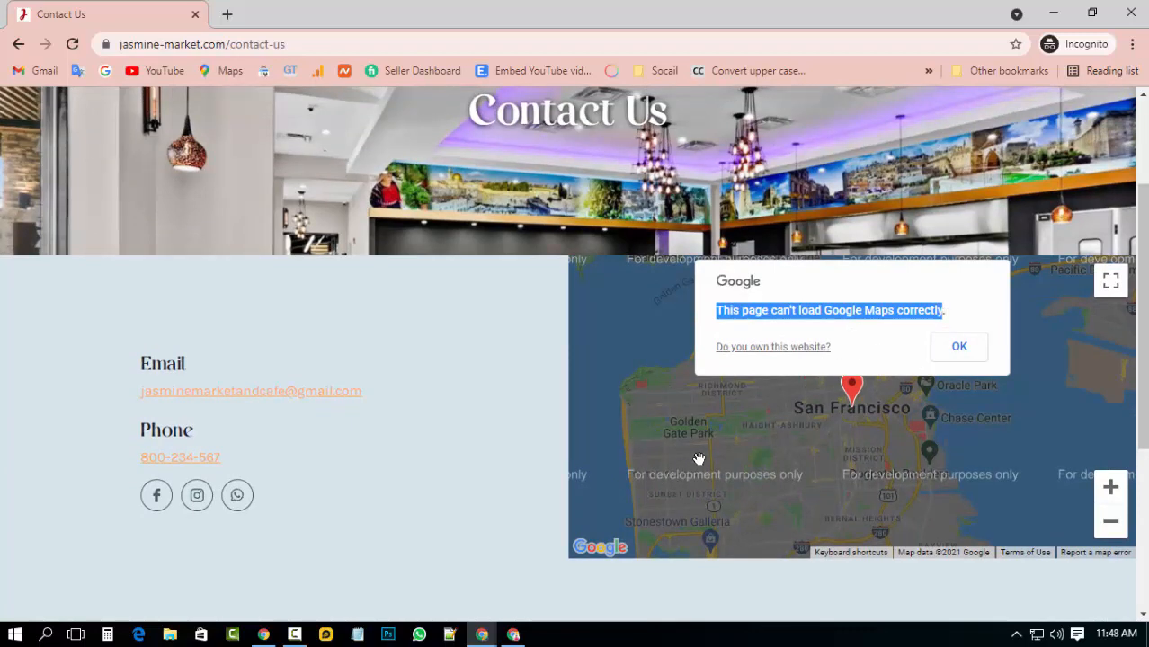
scroll(586, 482, up, 2)
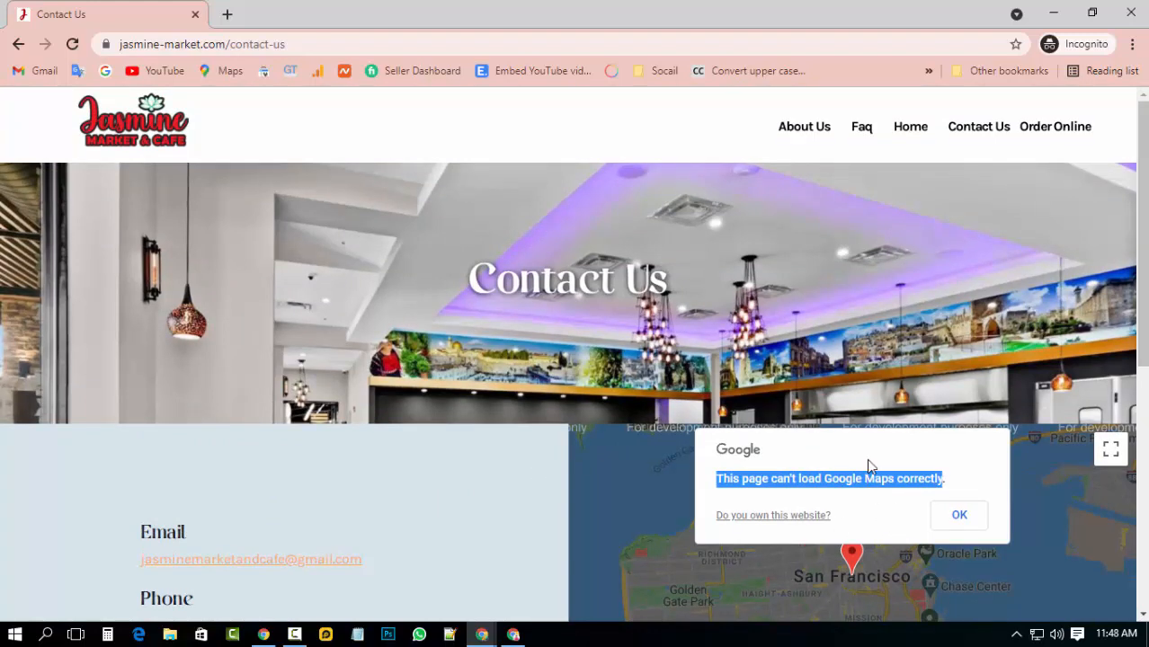
scroll(569, 488, down, 1)
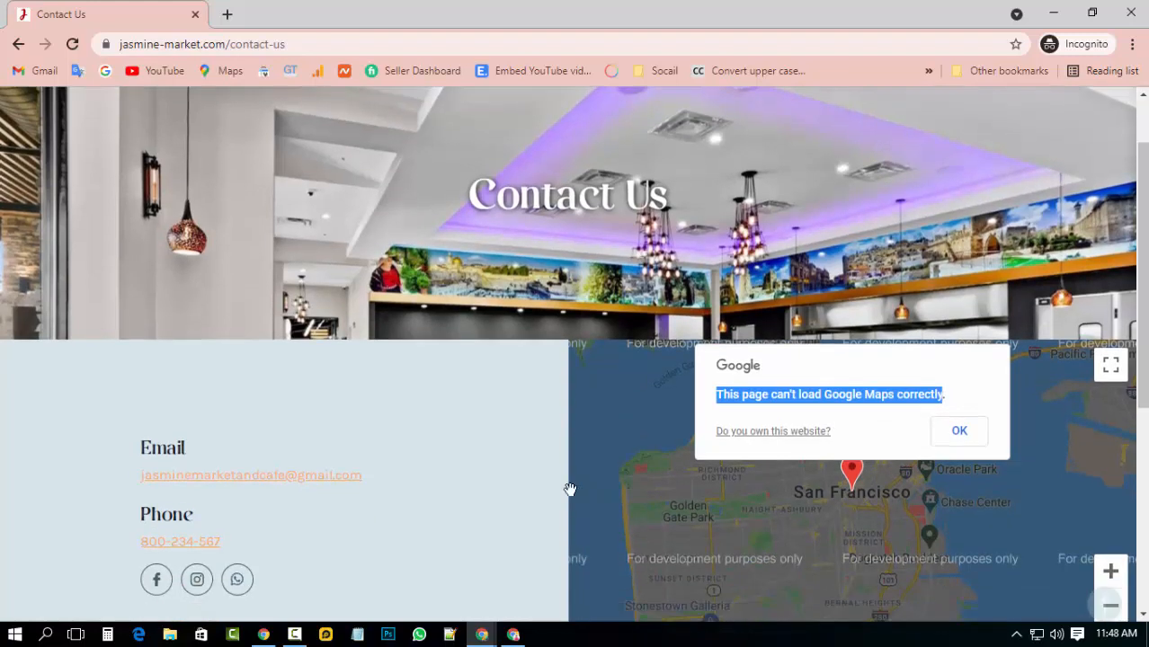
scroll(662, 513, up, 1)
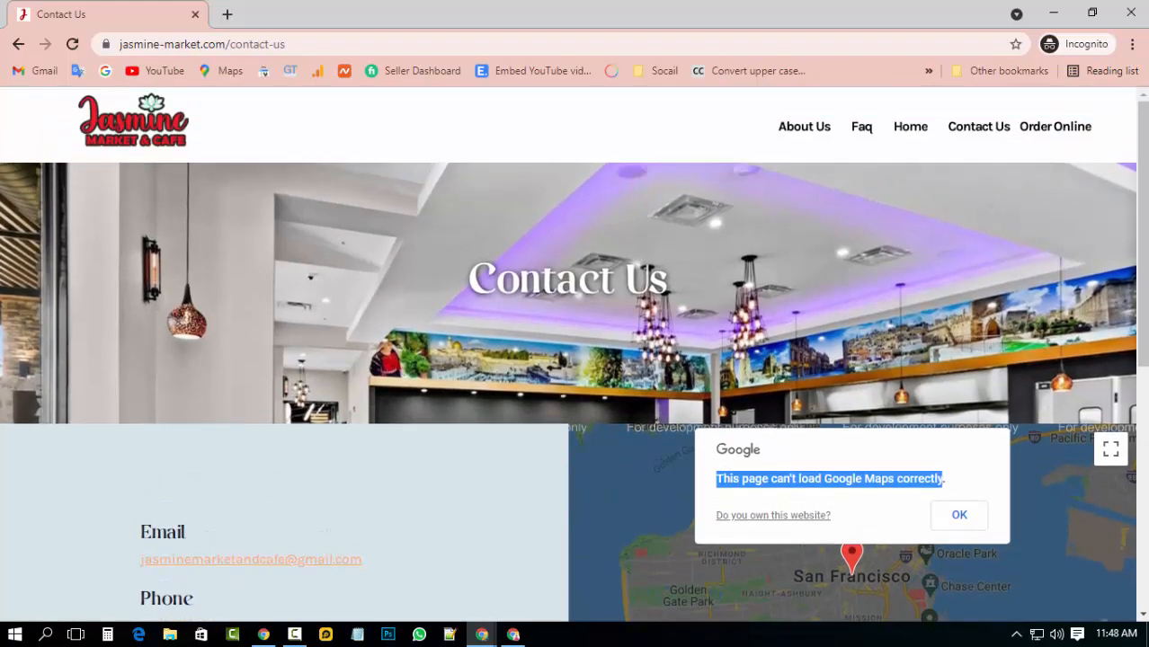
- Close the Incognito window and read the order conversation's message about needing access to the website's dashboard
click(1132, 15)
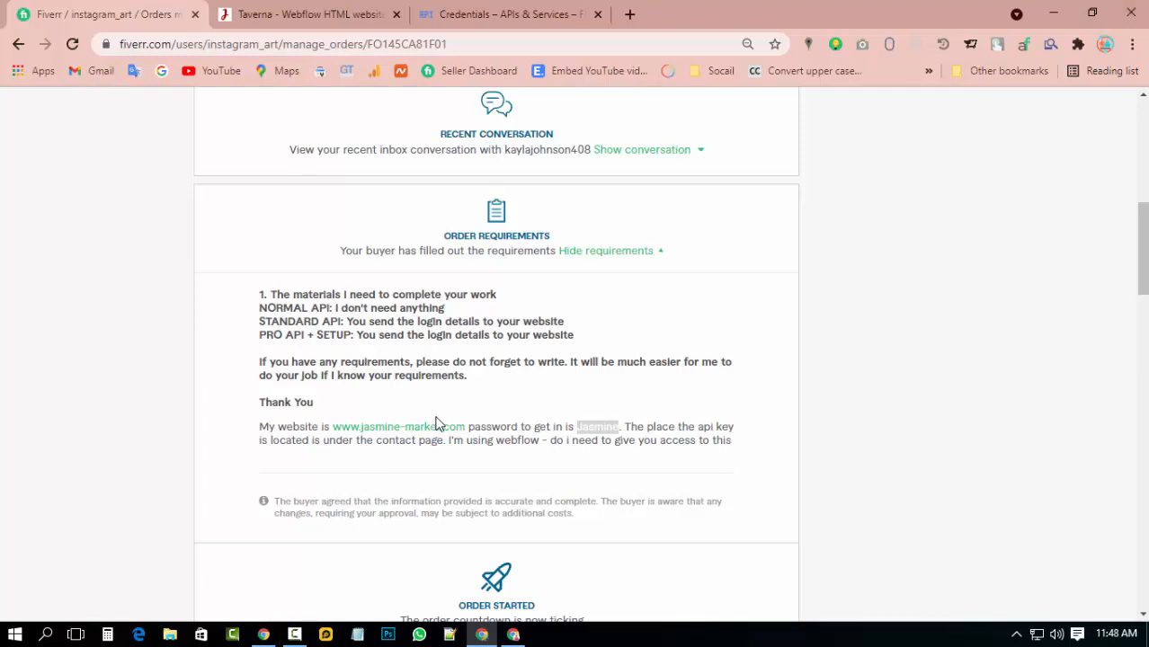
scroll(674, 445, down, 6)
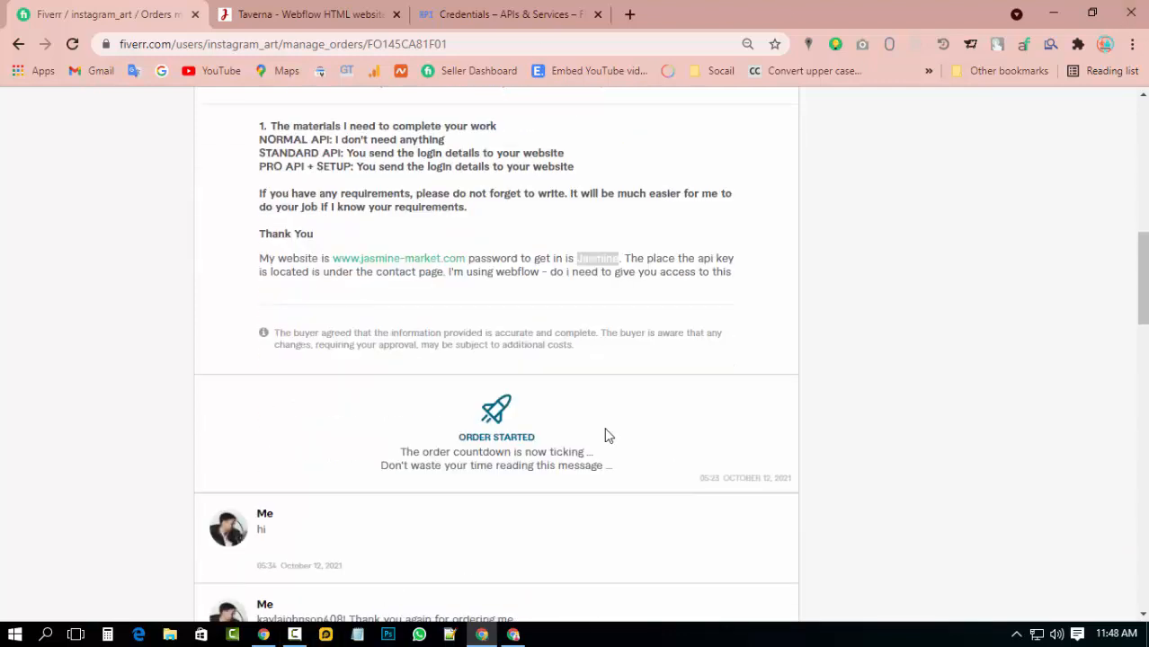
scroll(496, 351, down, 3)
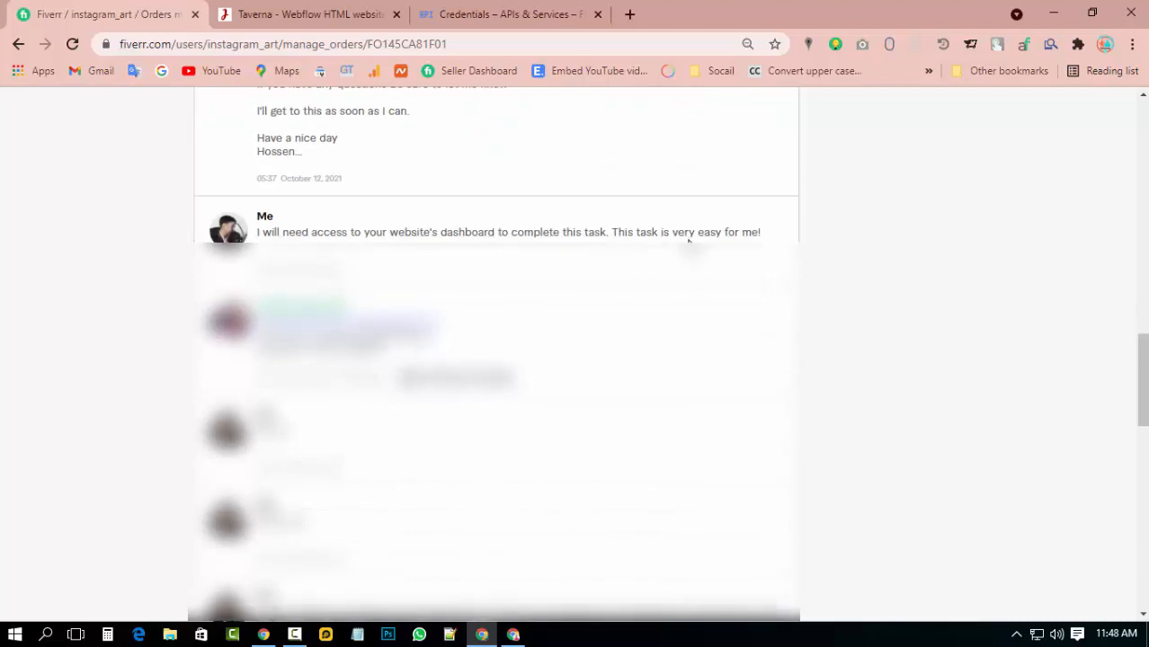
drag(261, 234, 620, 237)
click(640, 240)
- Switch to the Google Cloud credentials tab and open the console.cloud.google.com dashboard in a new tab
click(503, 13)
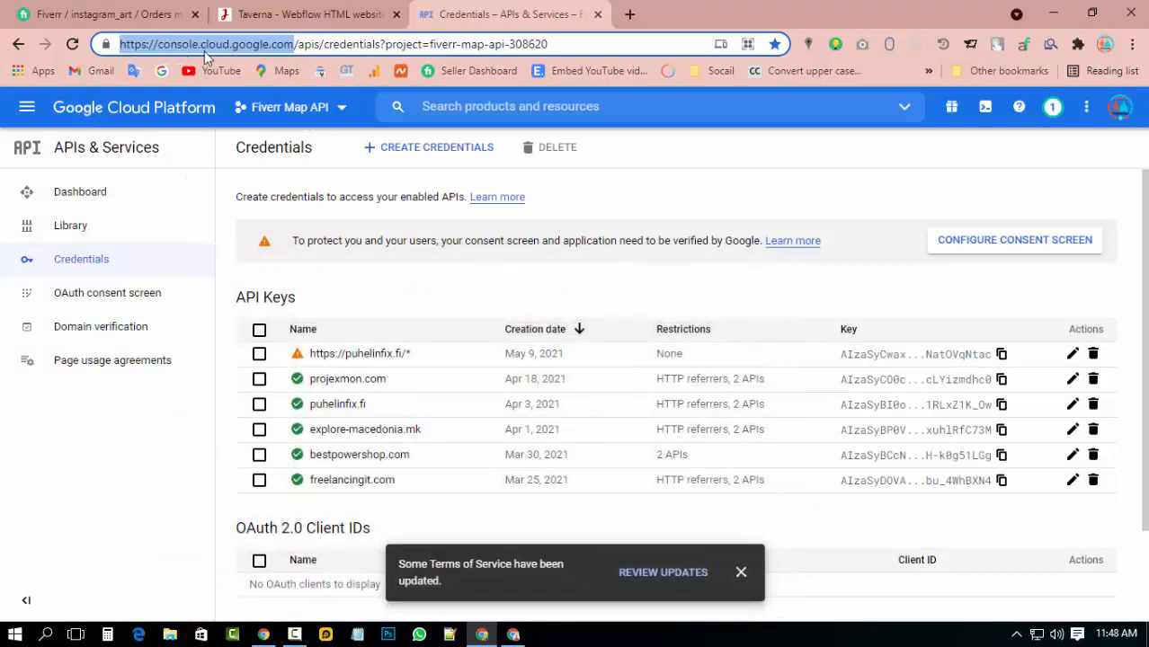
drag(258, 46, 737, 14)
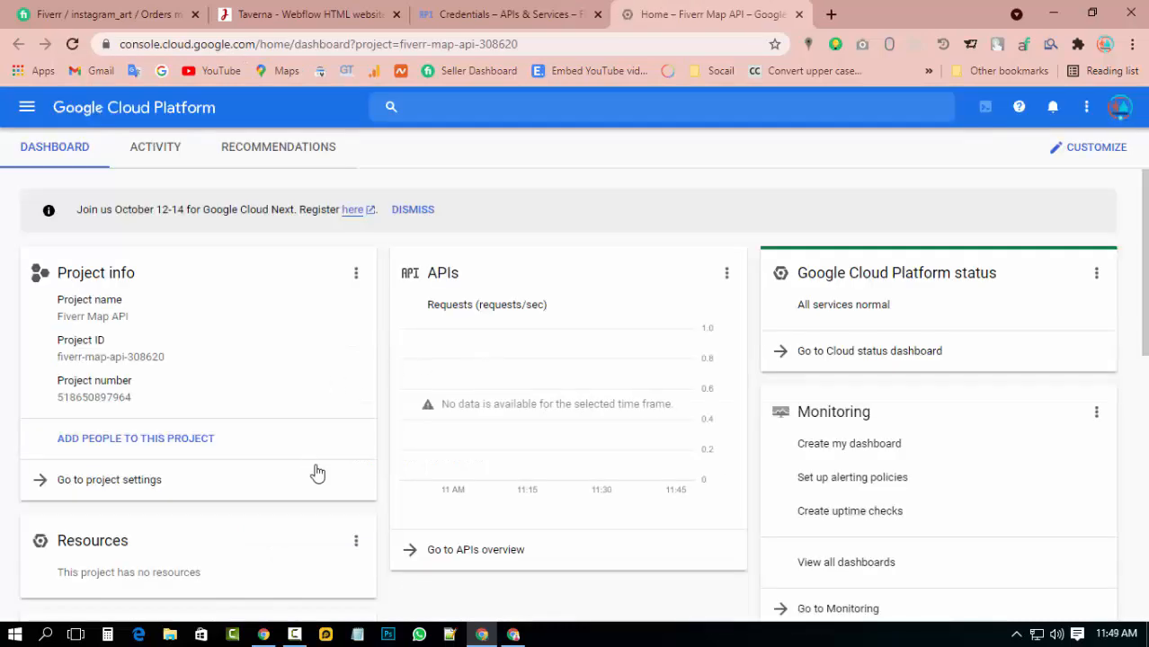
click(26, 107)
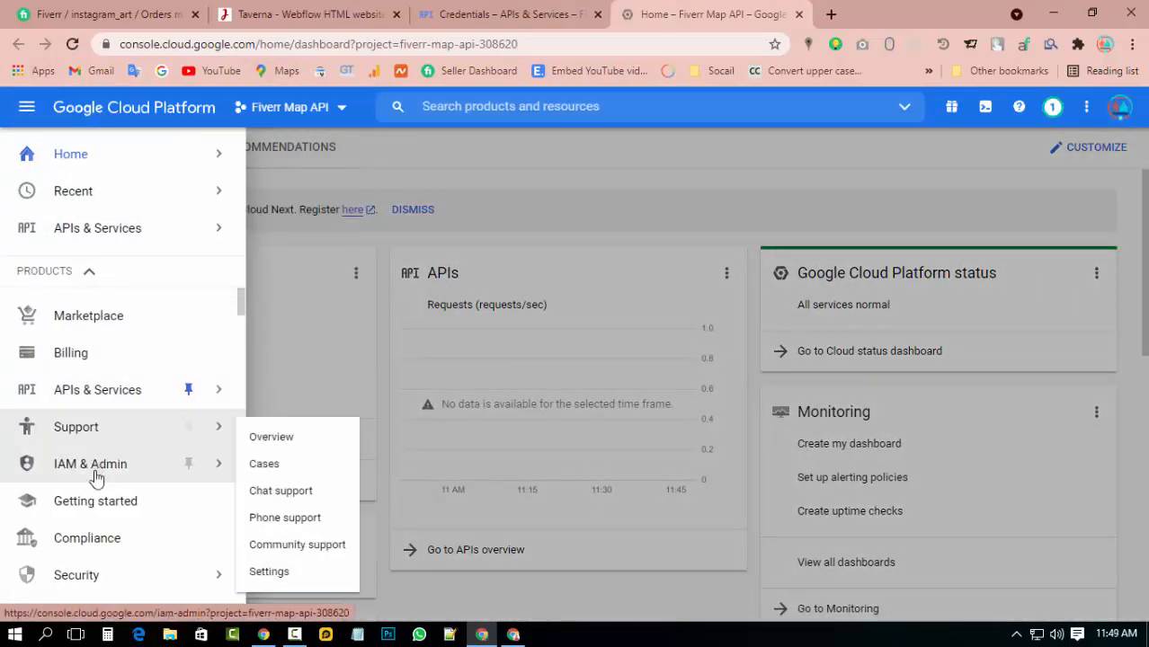
mouse_move(95, 467)
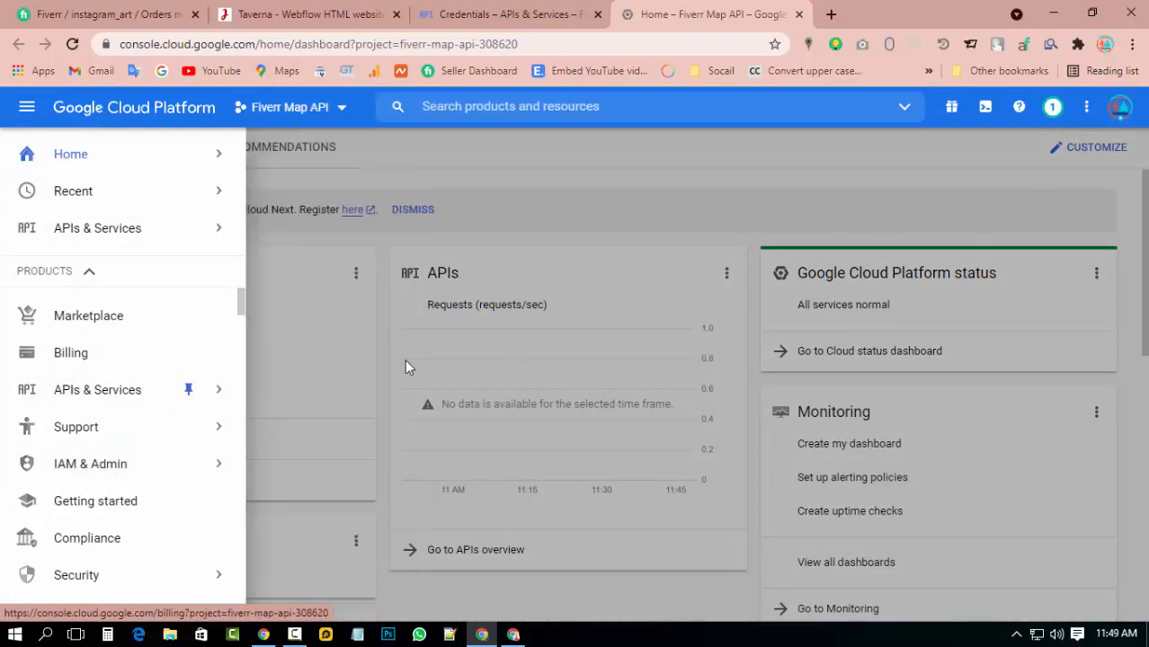
click(585, 185)
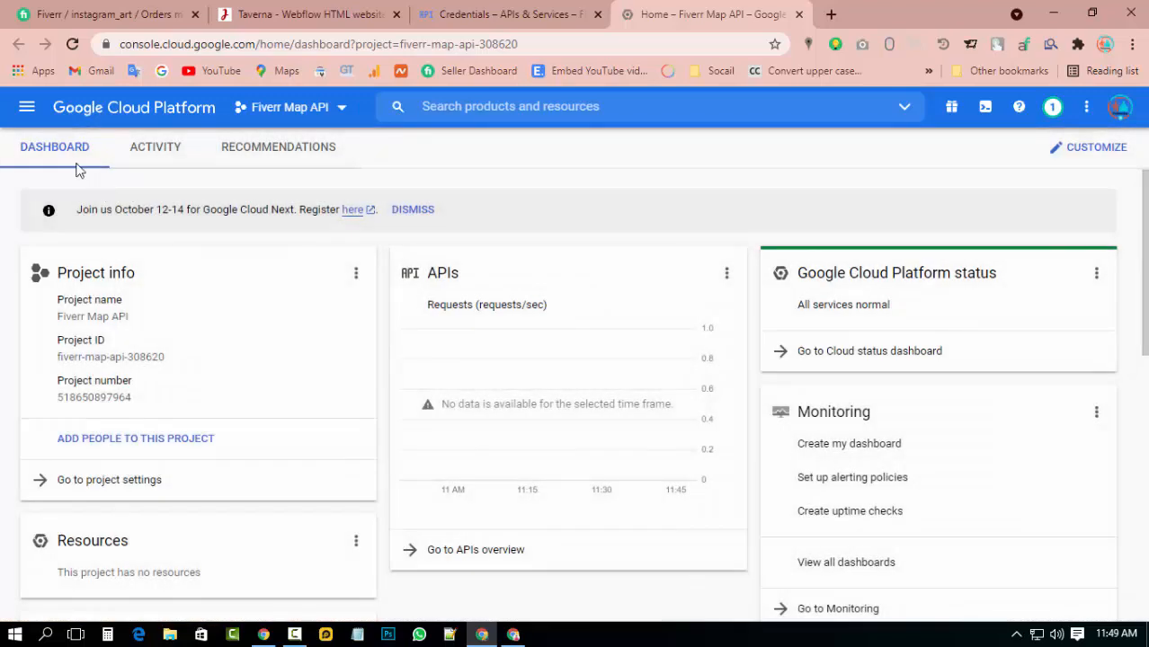
- Open the APIs & Services Credentials page for the Fiverr Map API project and close the duplicate credentials tab
click(26, 107)
mouse_move(63, 389)
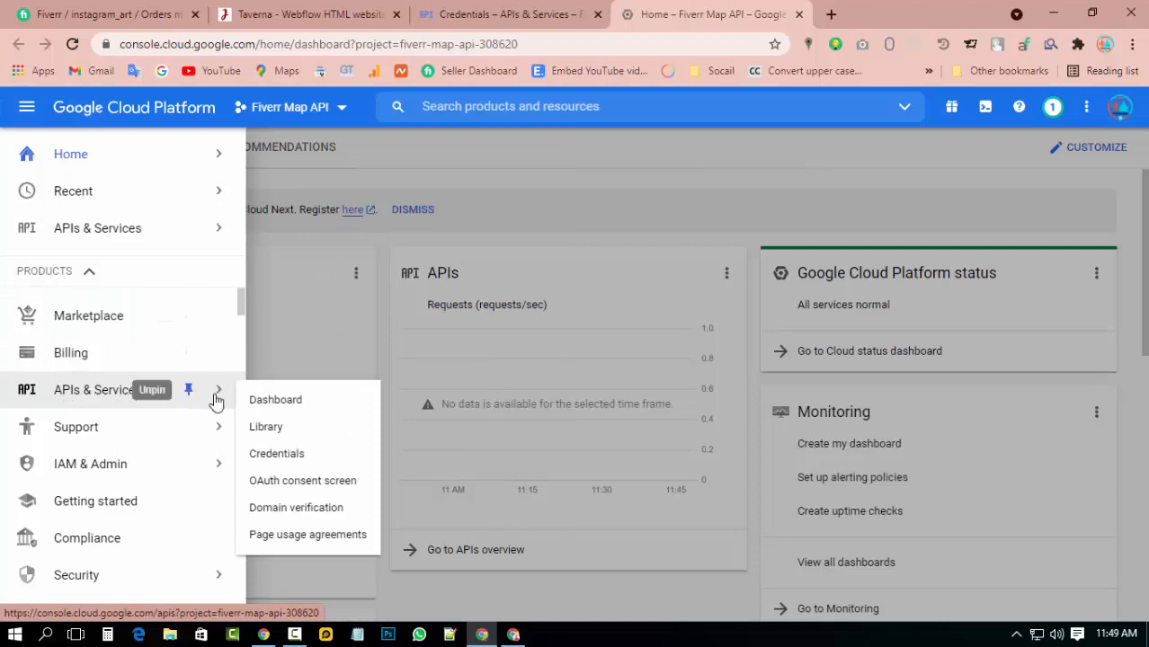
click(286, 455)
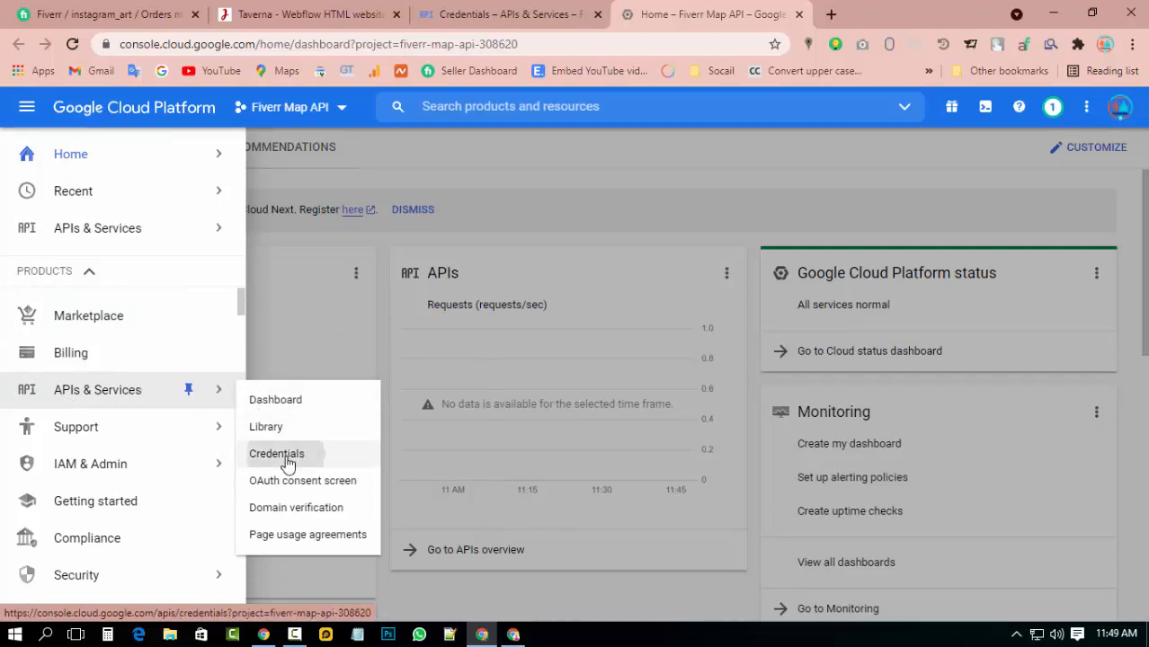
middle_click(501, 9)
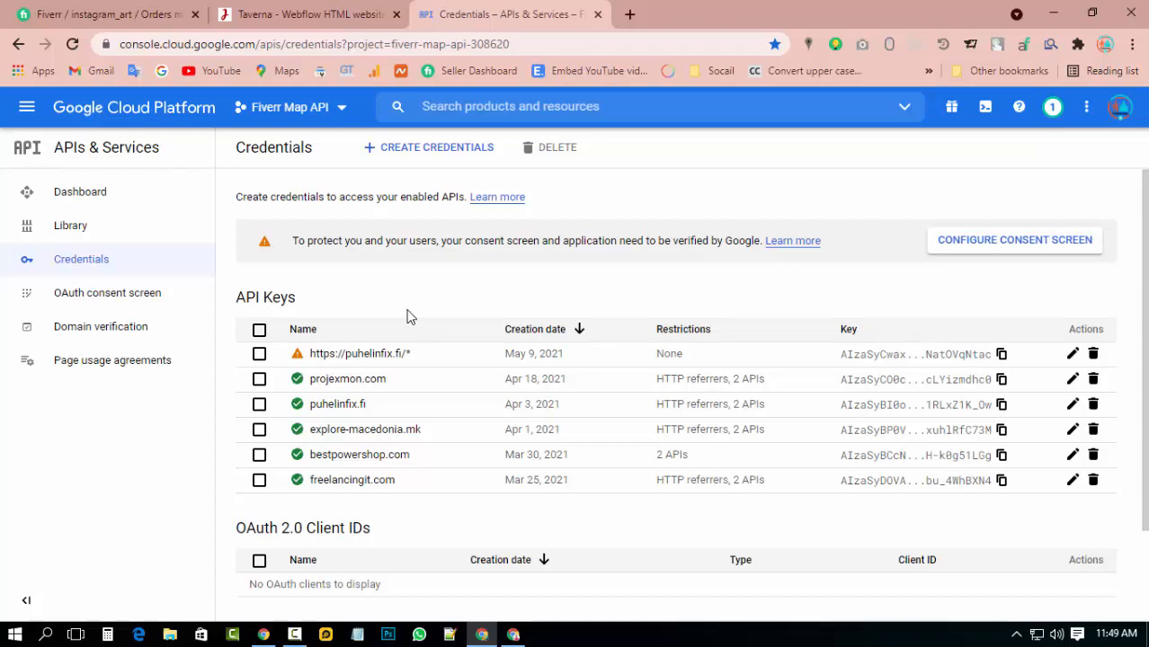
- Open the API Library and load the Maps JavaScript API and Places API pages in separate new tabs
click(80, 231)
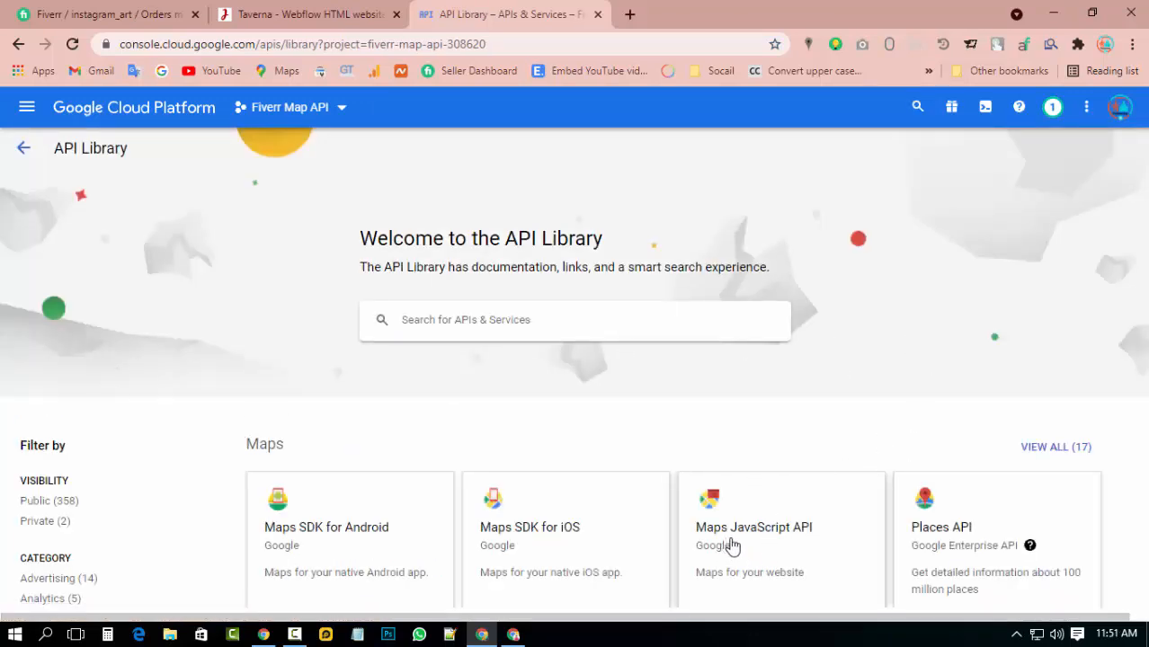
ctrl+click(780, 534)
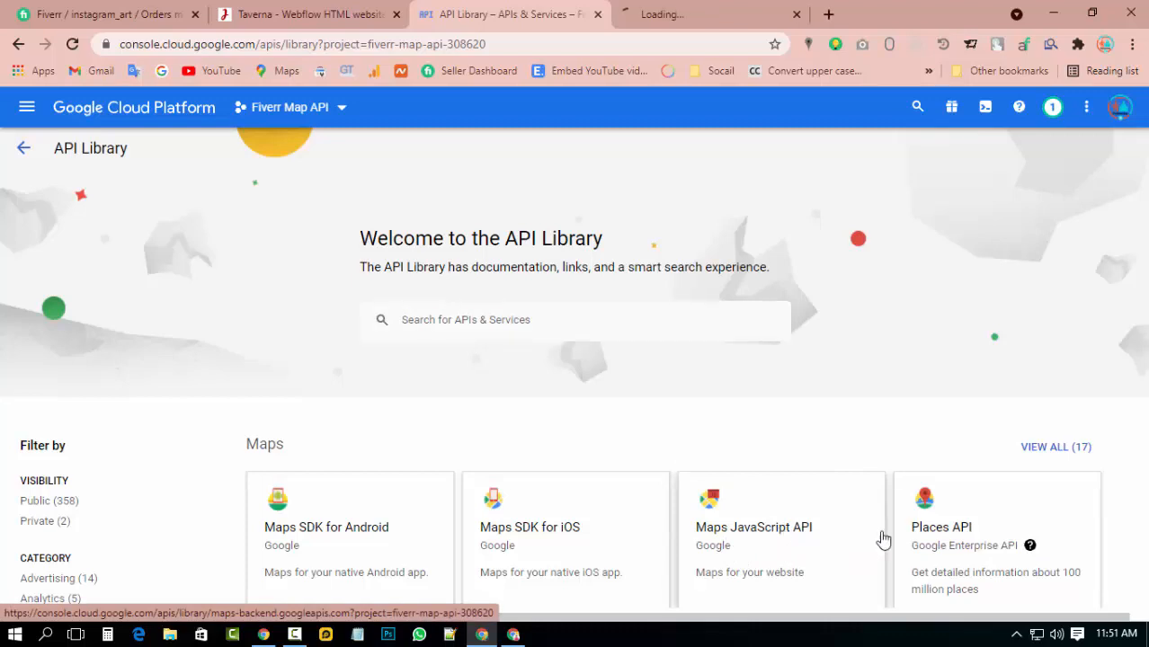
ctrl+click(941, 537)
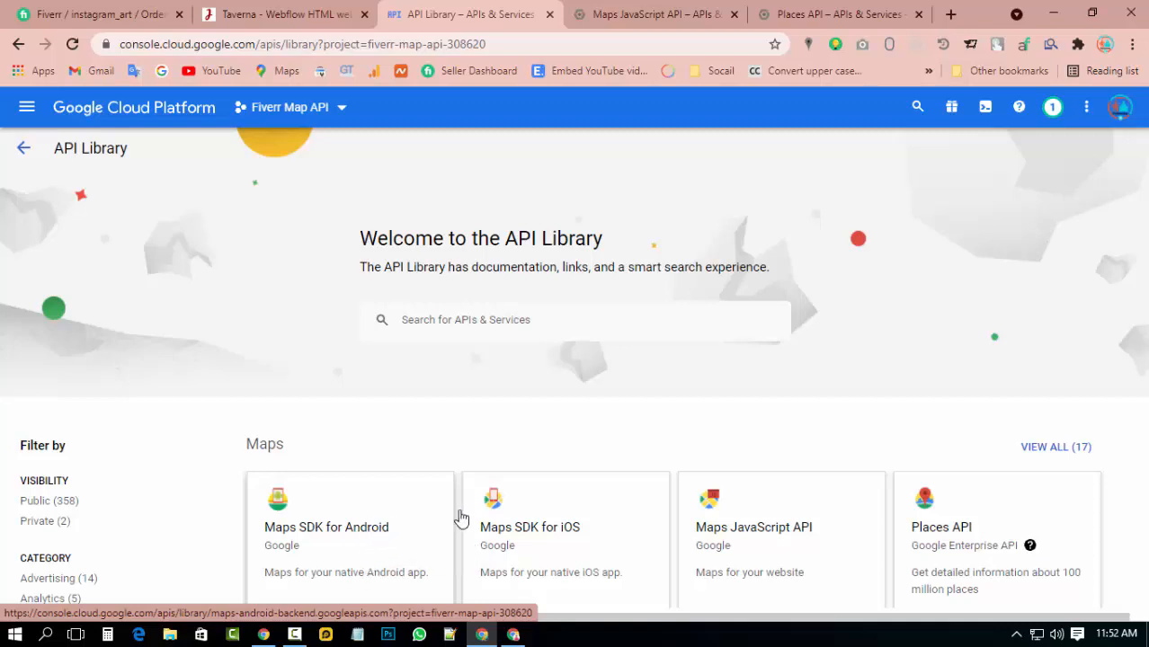
- Search the API Library for "map" and load the Geocoding API page in a new tab
click(512, 317)
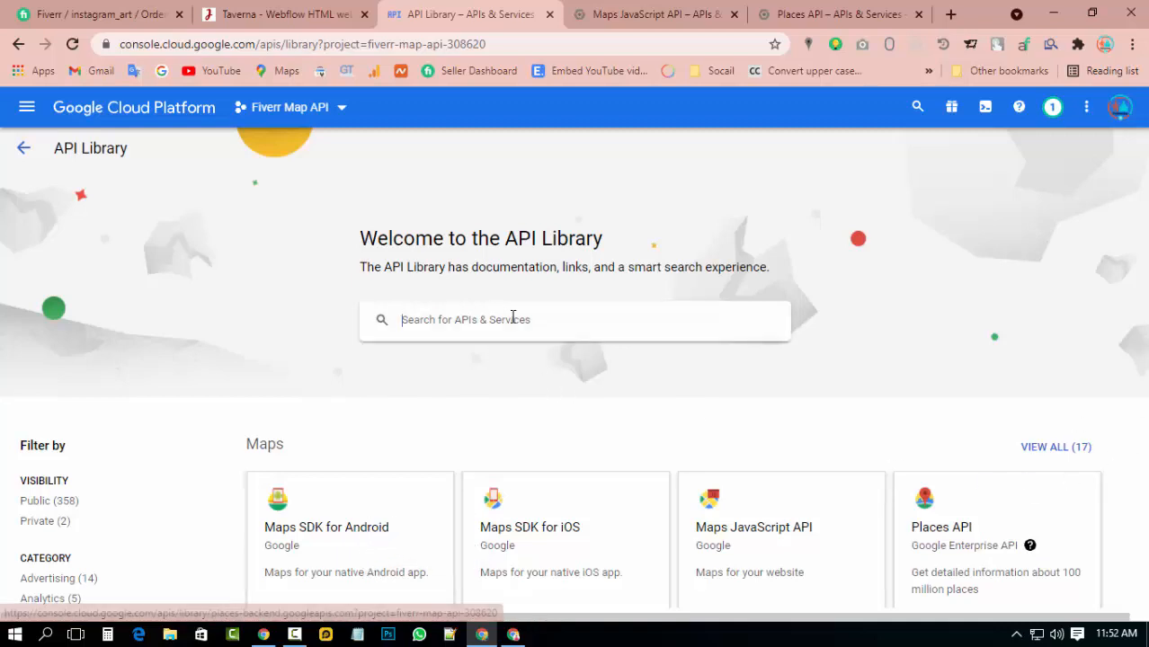
text(rod)
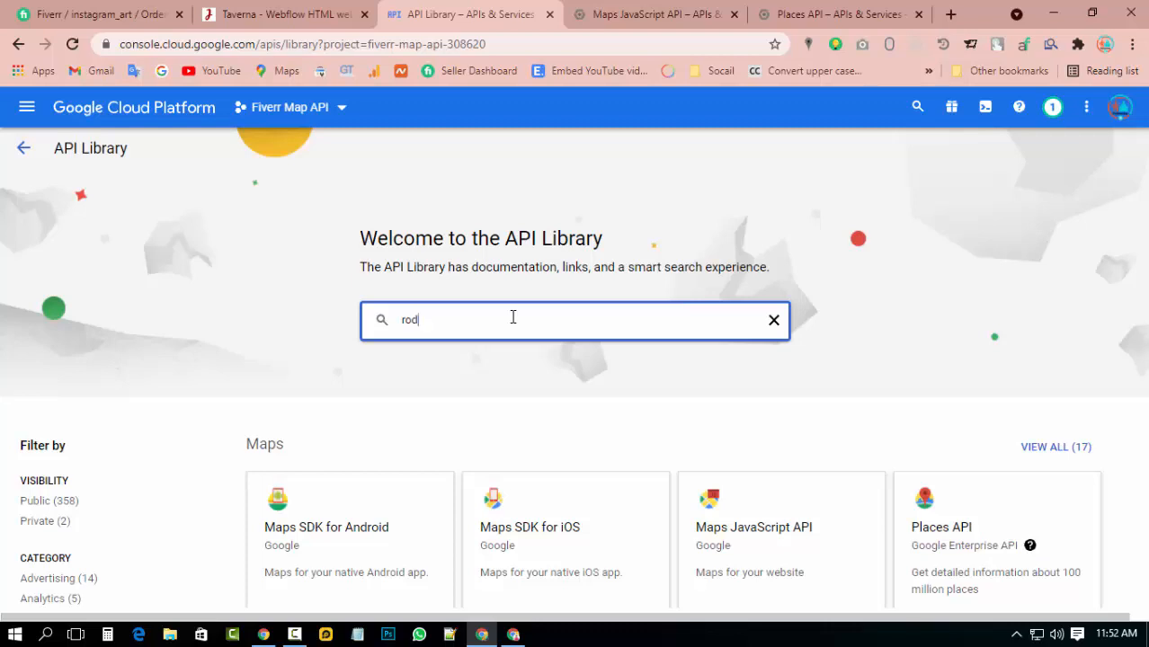
key(BackSpace)
key(BackSpace)
text(map)
key(Return)
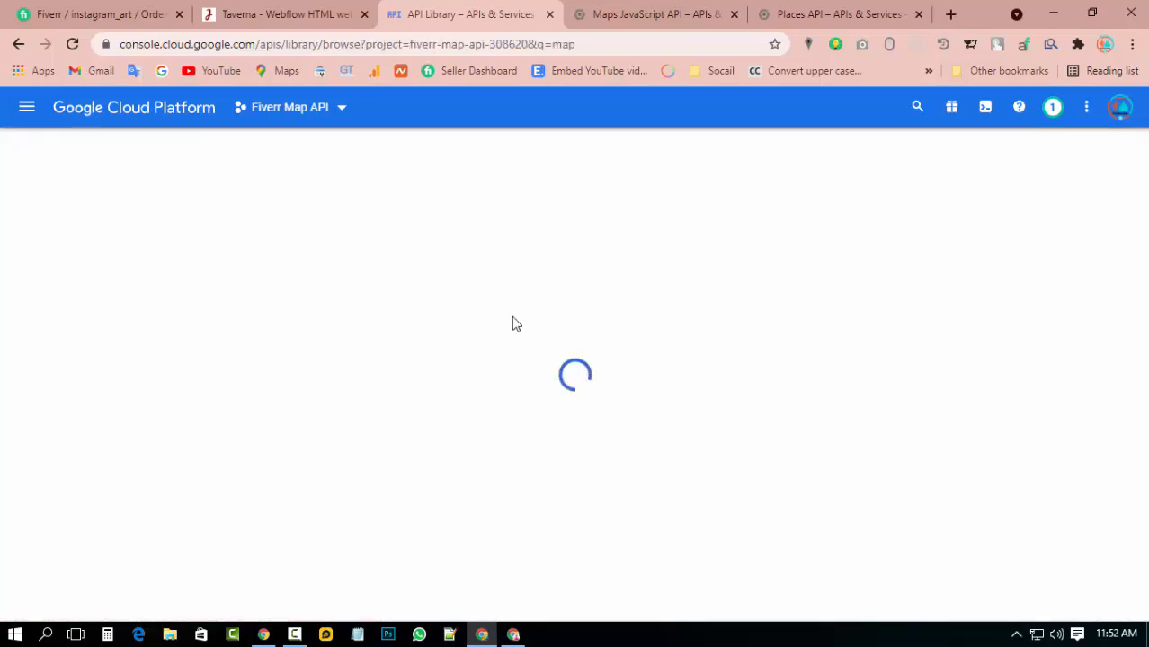
scroll(535, 500, down, 7)
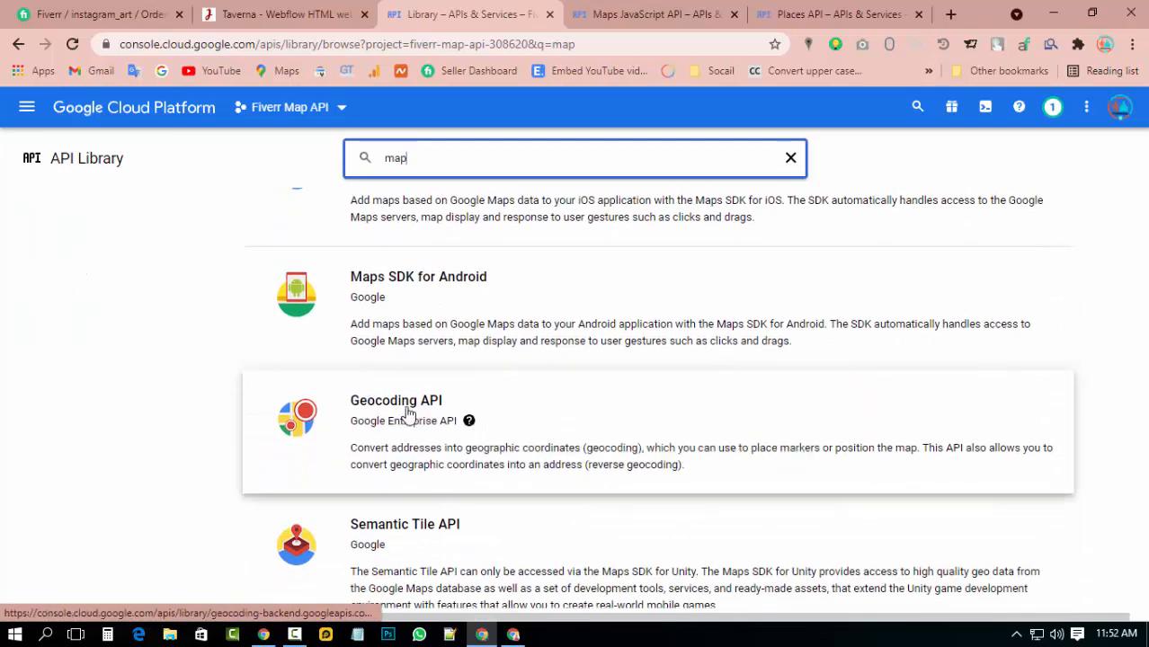
middle_click(402, 410)
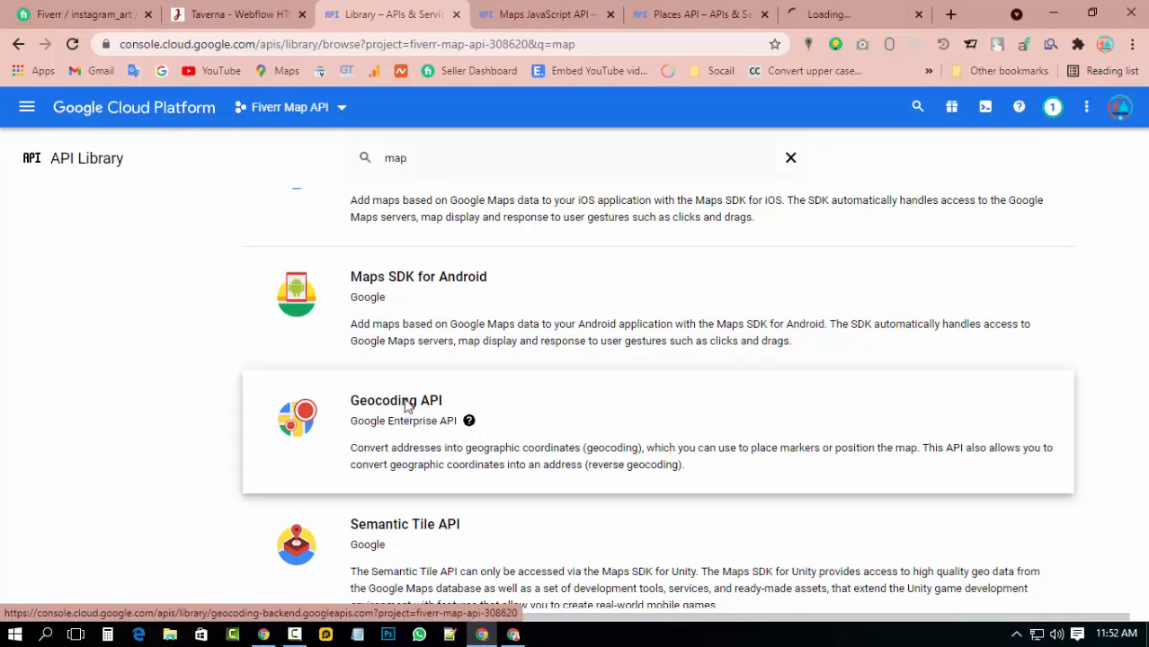
scroll(515, 580, down, 7)
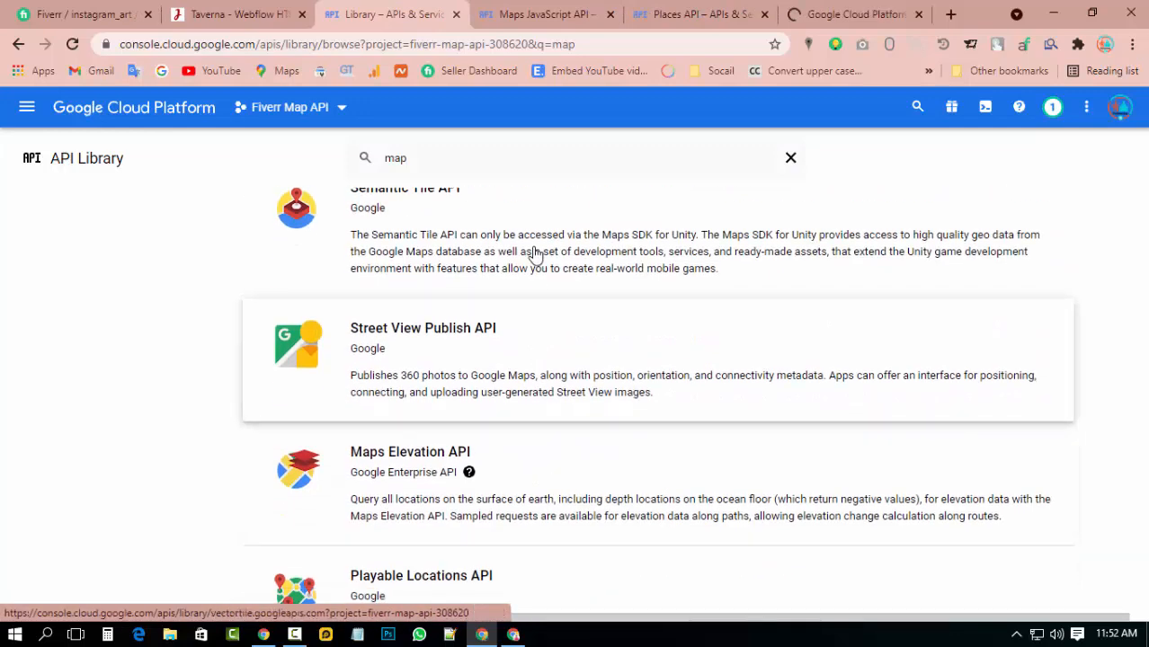
scroll(432, 555, down, 2)
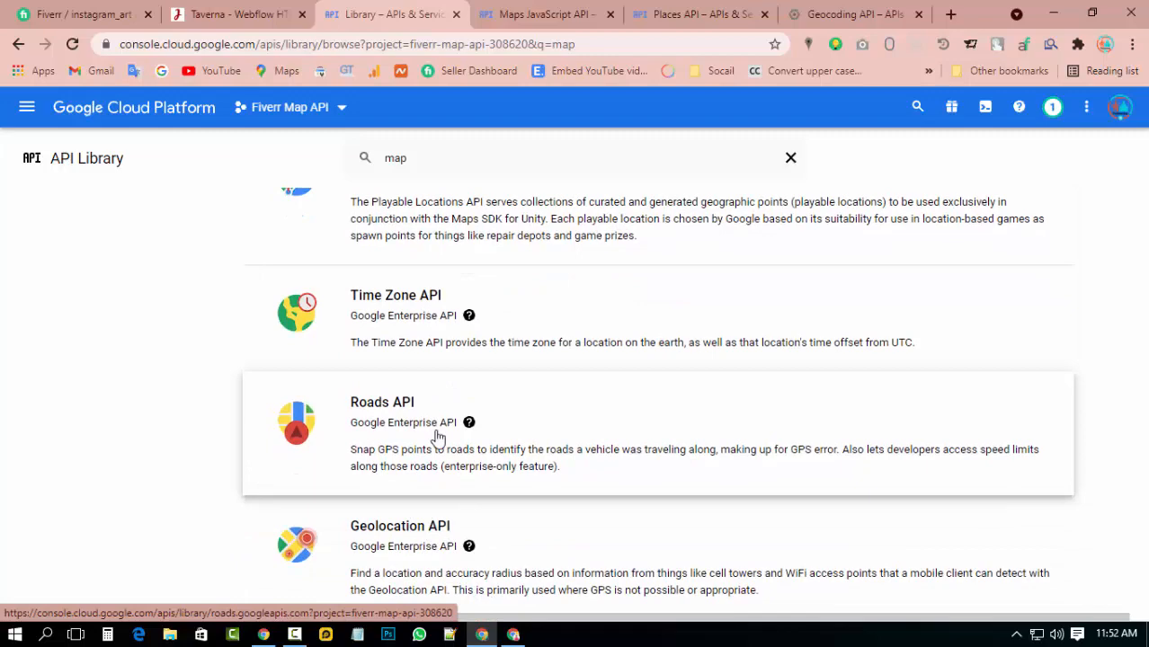
scroll(872, 321, up, 10)
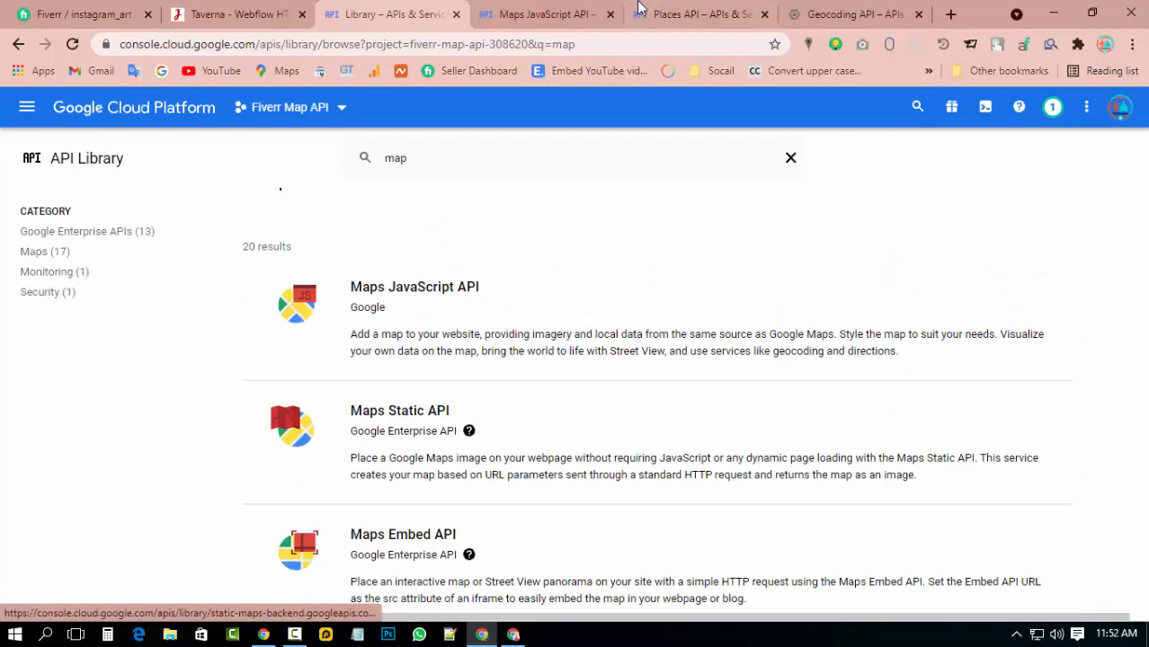
- Check the enablement status on the Maps JavaScript API, Places API and Geocoding API pages
click(508, 11)
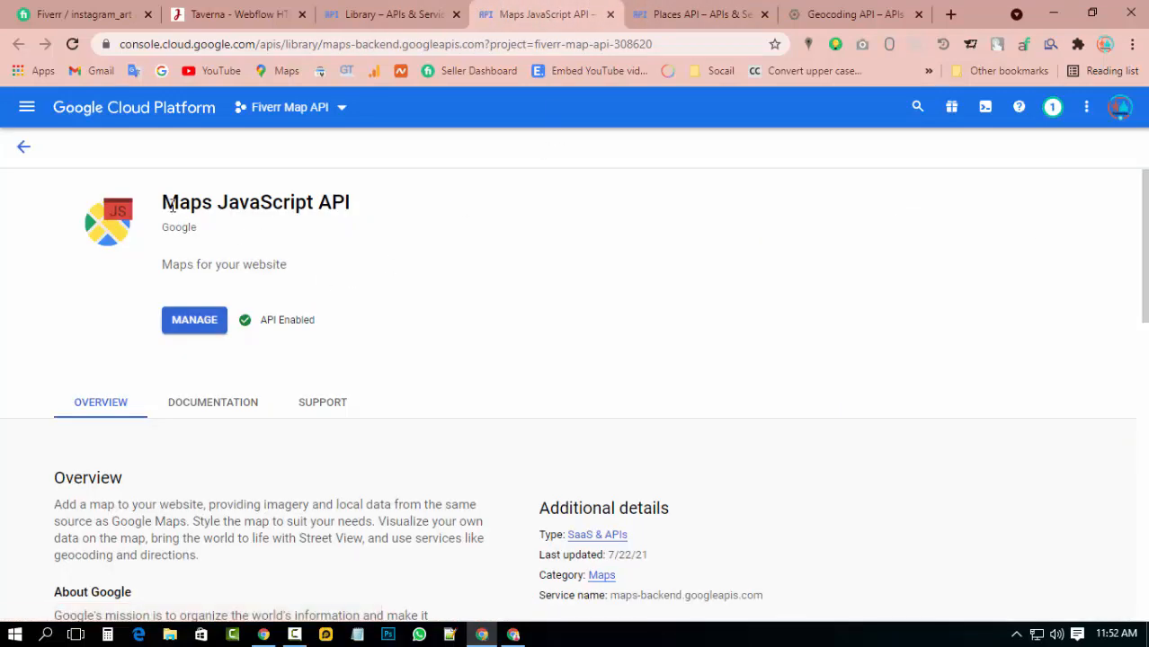
drag(163, 202, 352, 203)
click(663, 10)
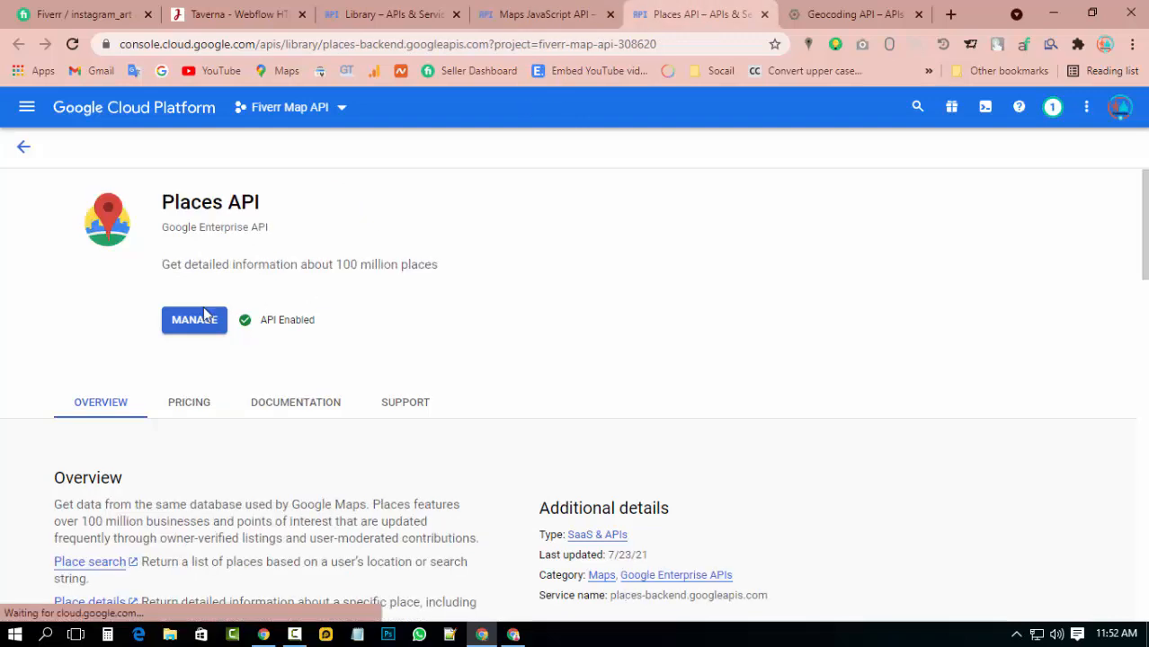
click(853, 11)
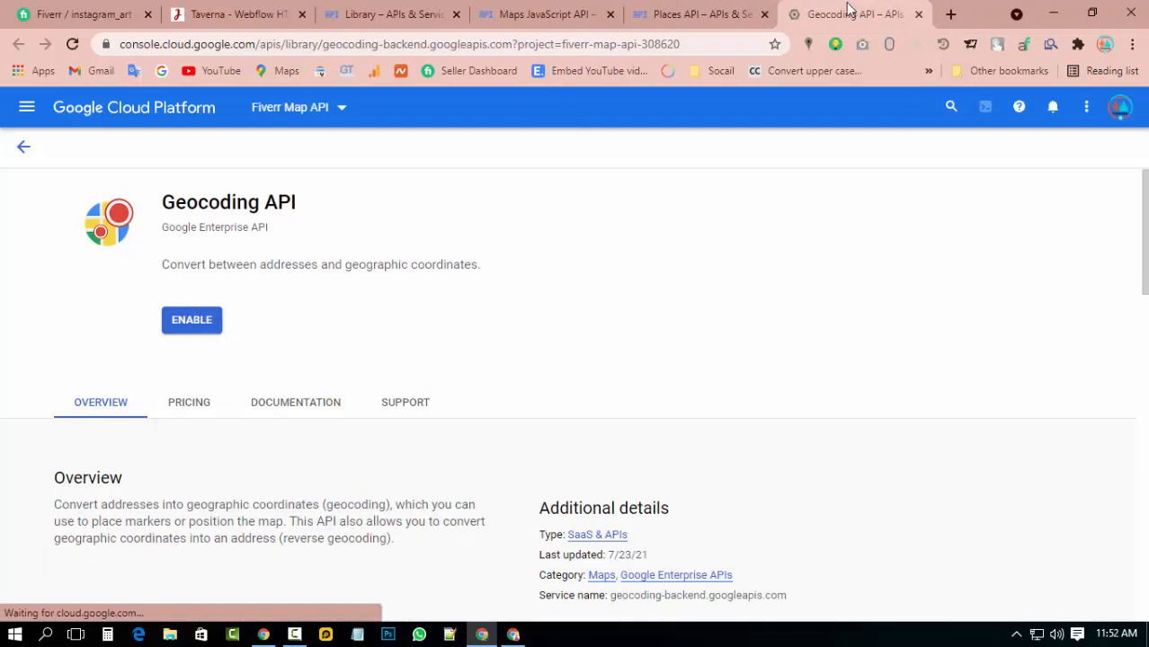
drag(162, 201, 357, 212)
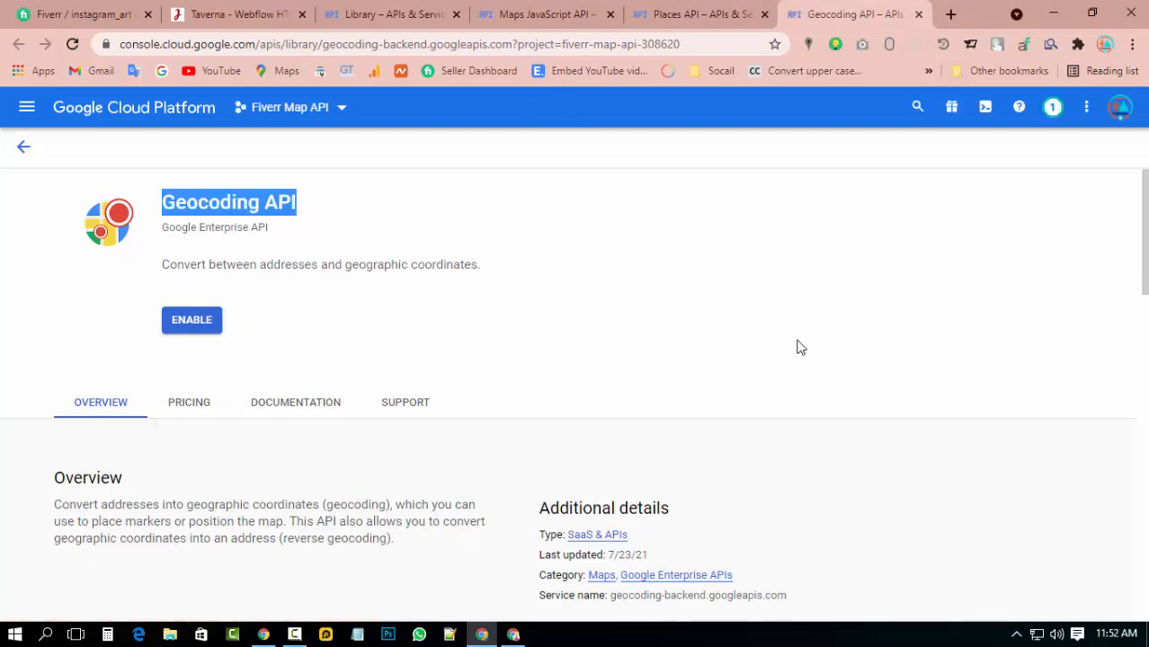
click(553, 11)
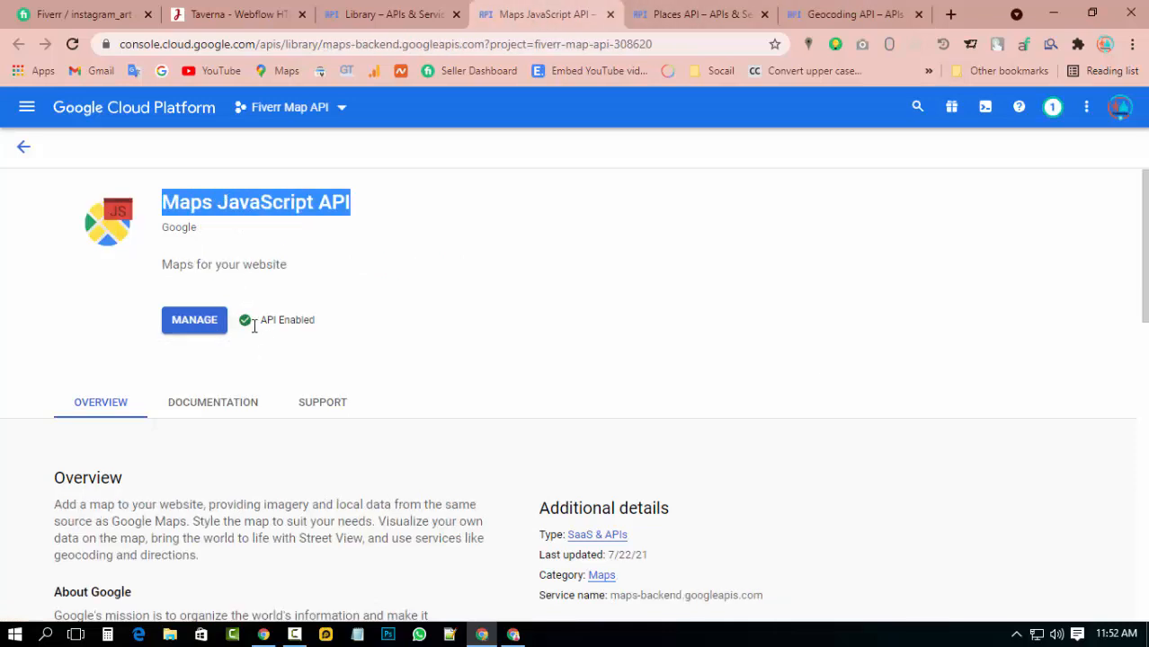
click(716, 11)
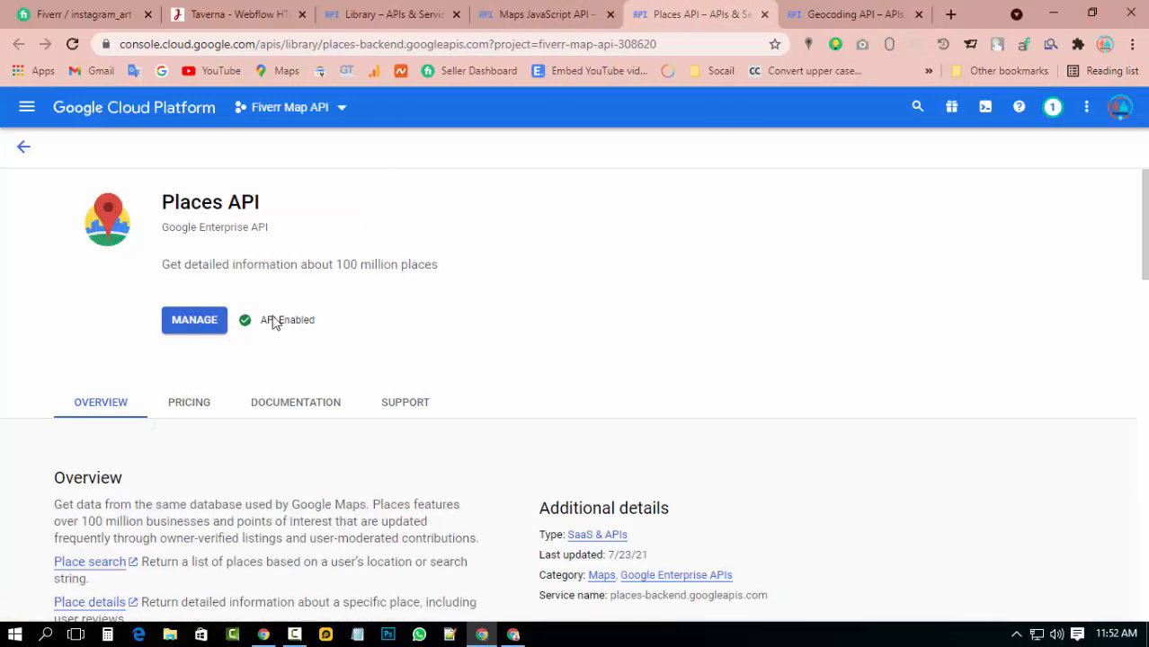
click(852, 9)
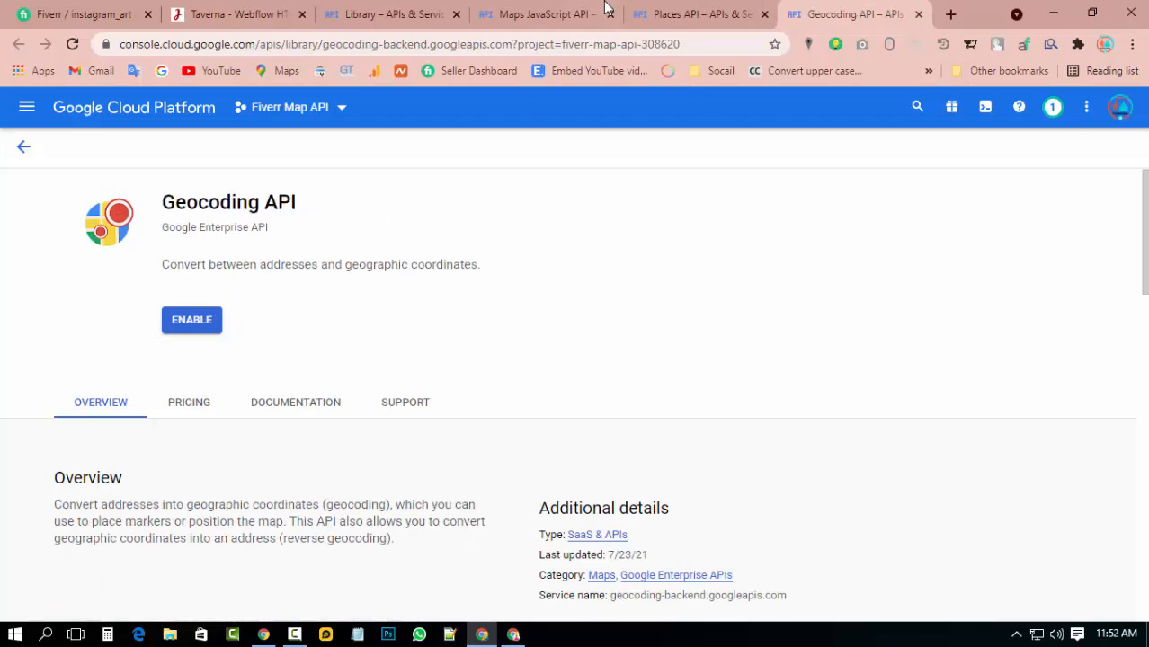
click(554, 20)
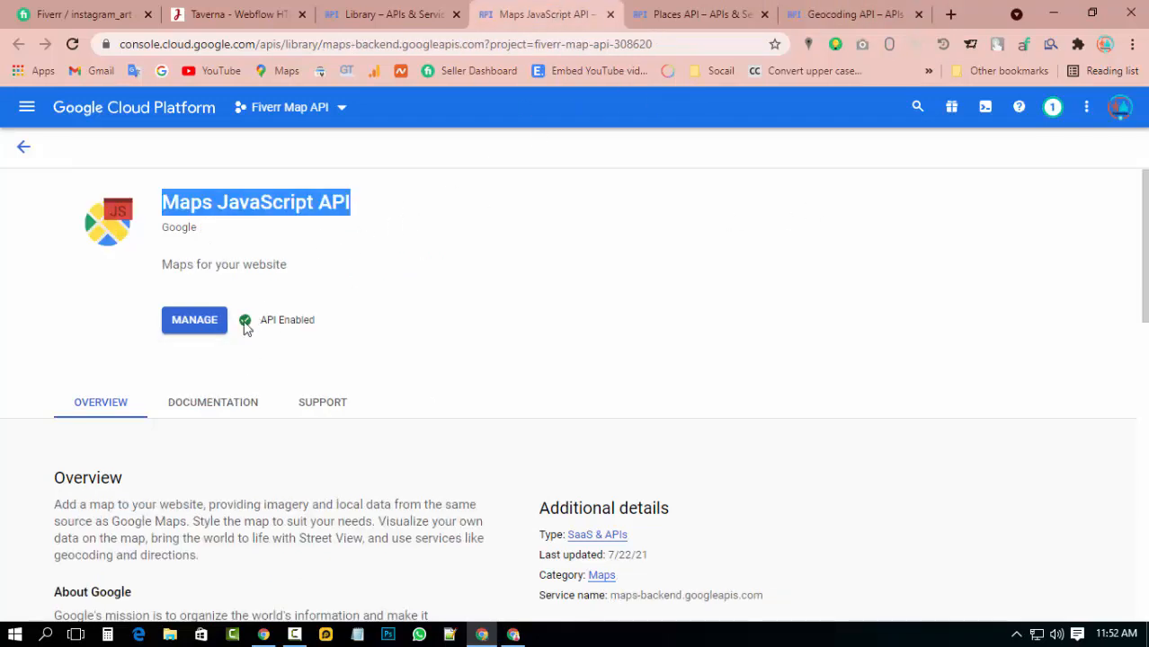
- Enable the Geocoding API for the Fiverr Map API project and dismiss the Learn pane
click(803, 12)
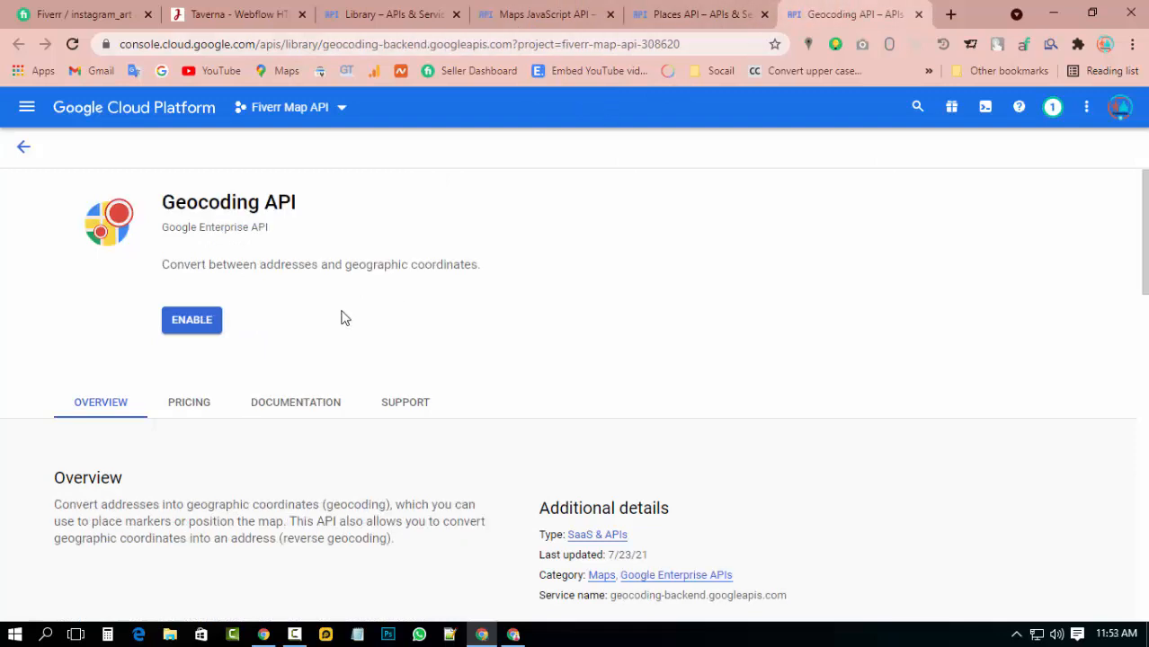
click(214, 324)
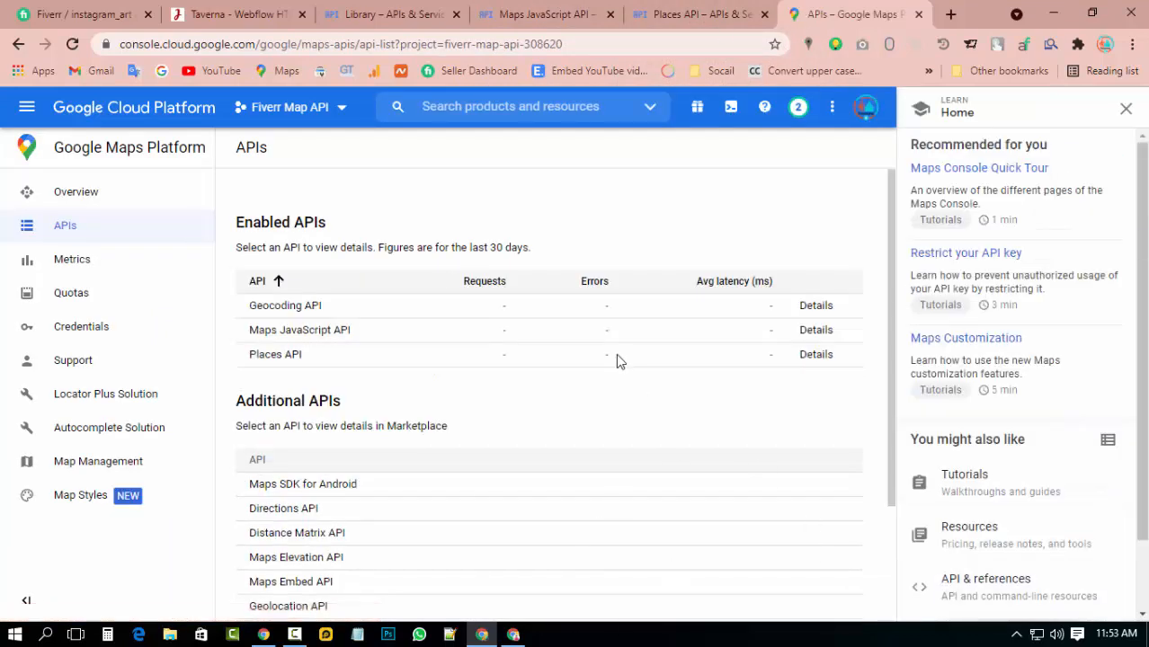
click(1125, 110)
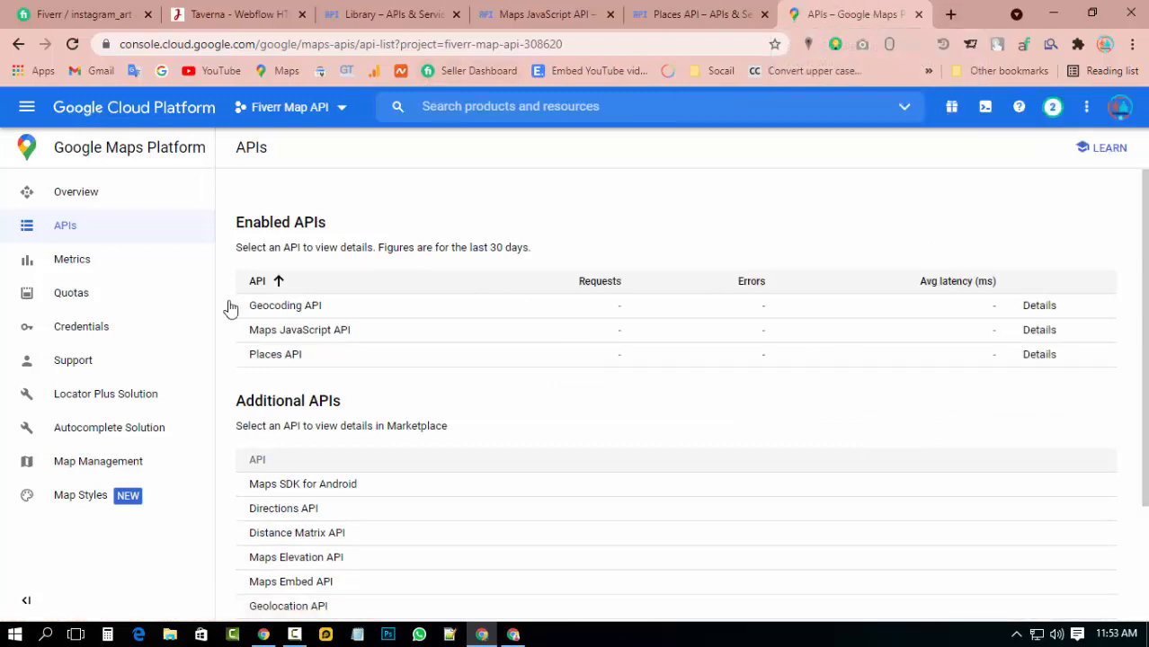
- Open the Google Maps Platform credentials page and review its API Keys list
click(81, 329)
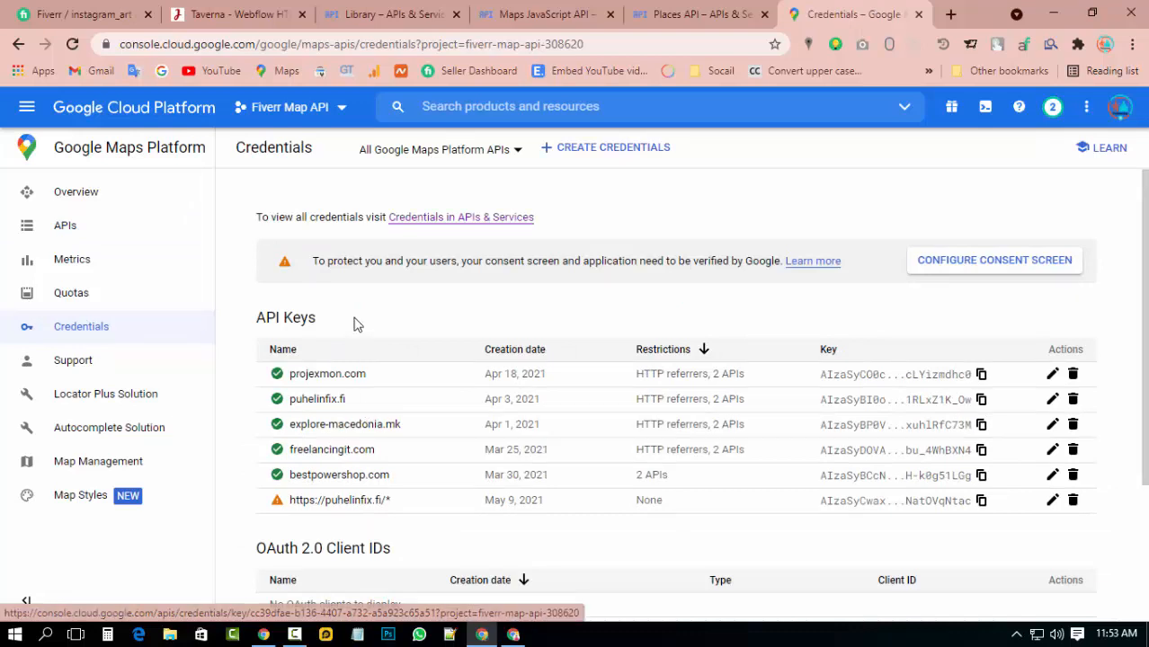
scroll(400, 396, down, 1)
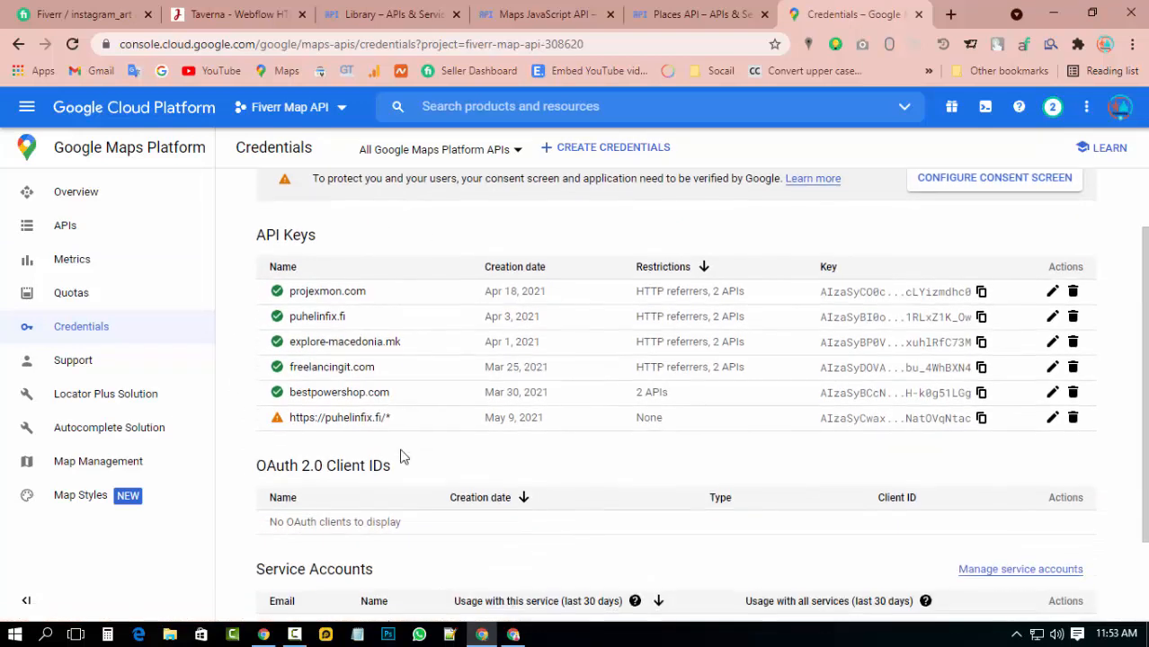
scroll(381, 400, down, 1)
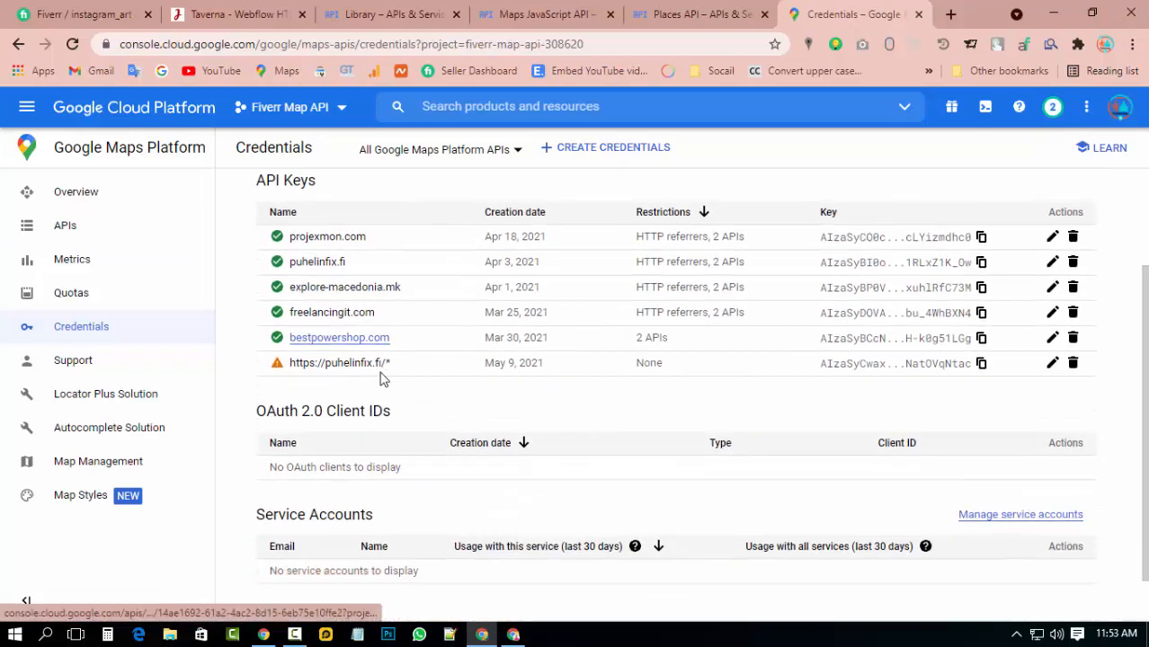
scroll(324, 210, up, 2)
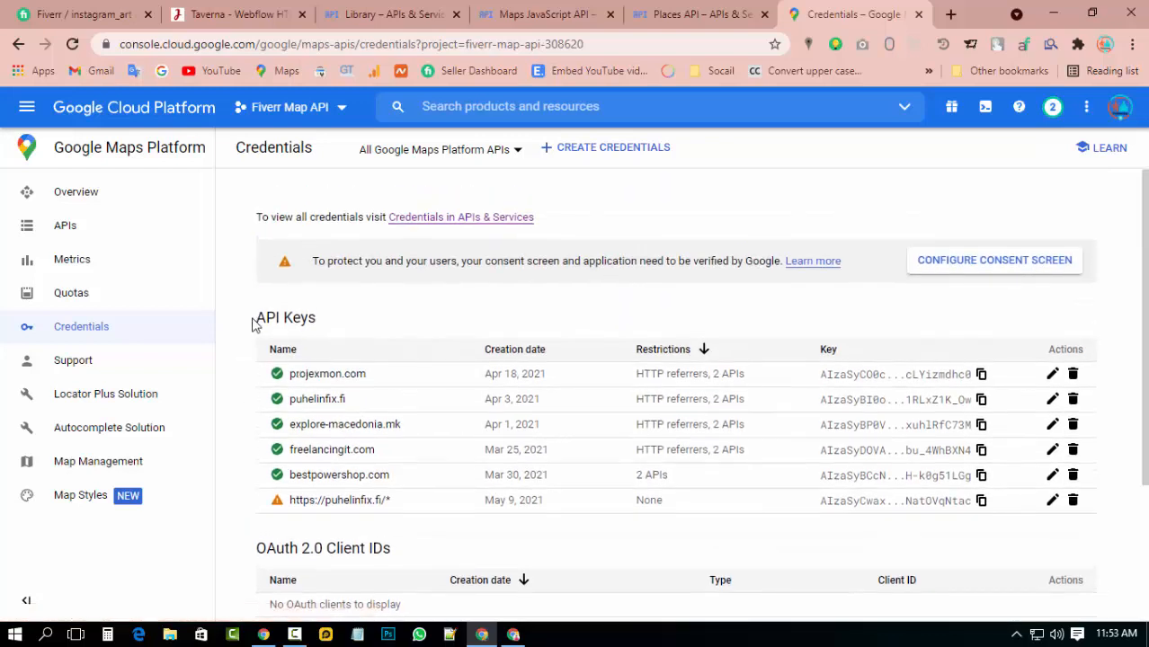
drag(257, 319, 337, 326)
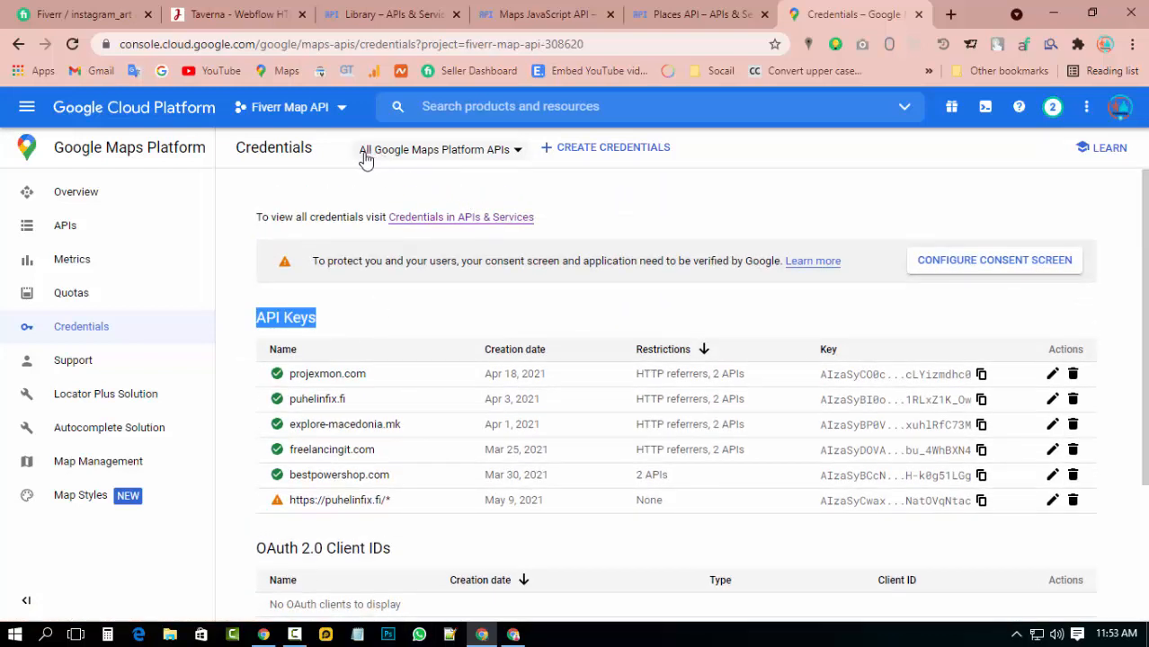
- Examine which APIs the credentials page's Google Maps Platform API filter offers
click(518, 153)
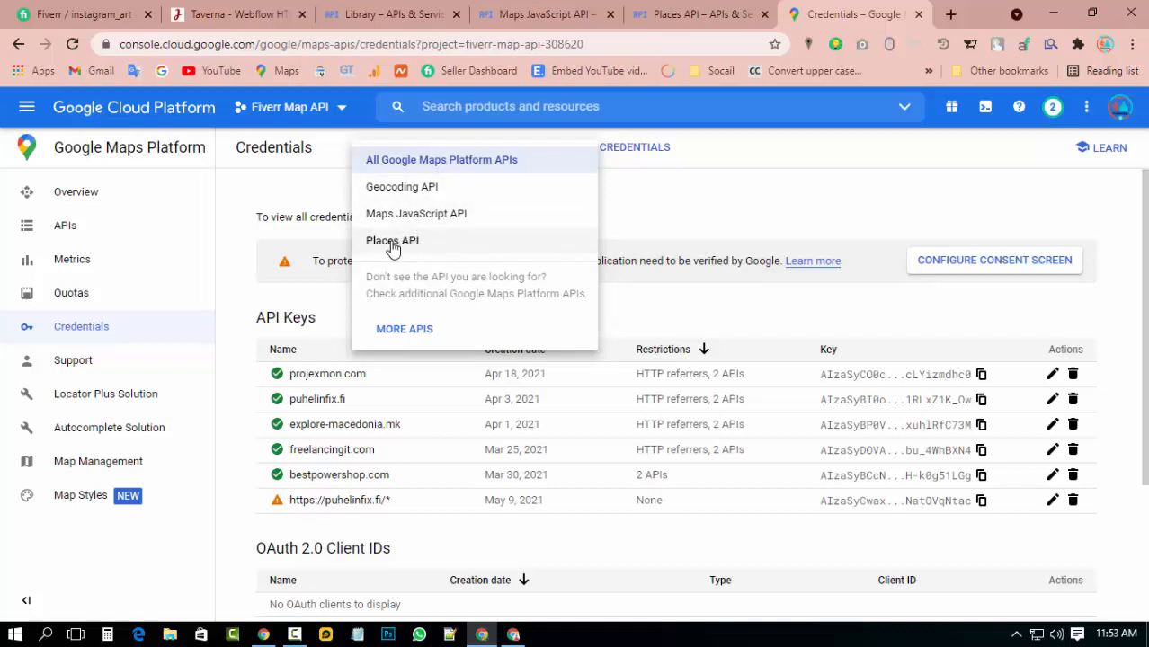
click(668, 218)
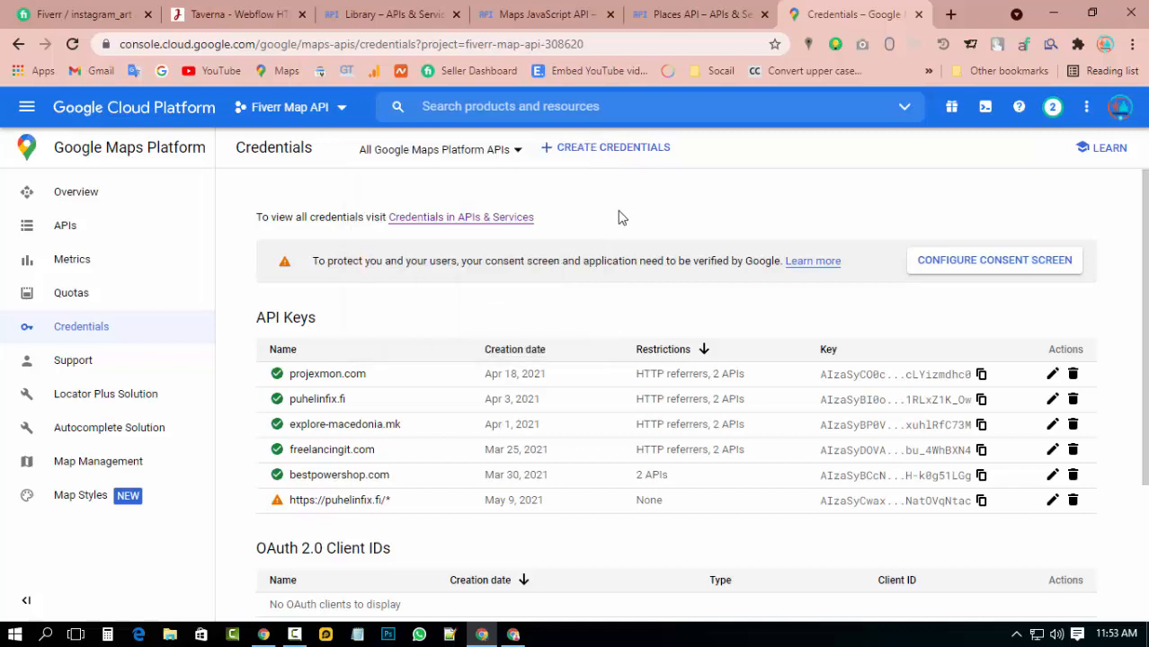
click(513, 151)
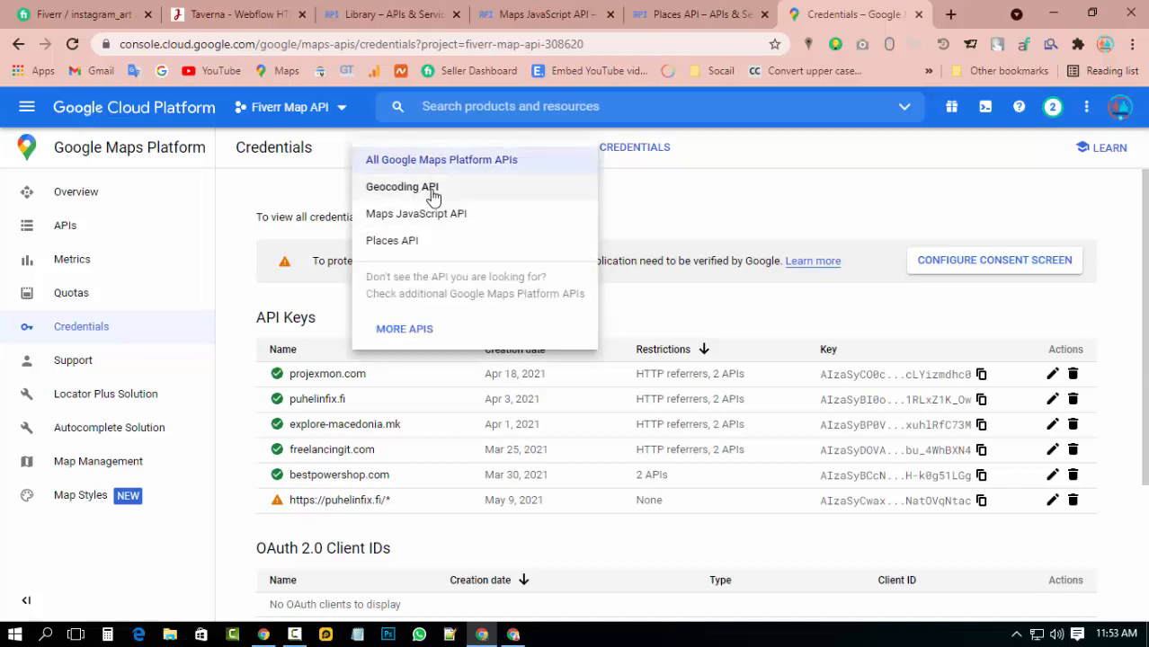
click(660, 212)
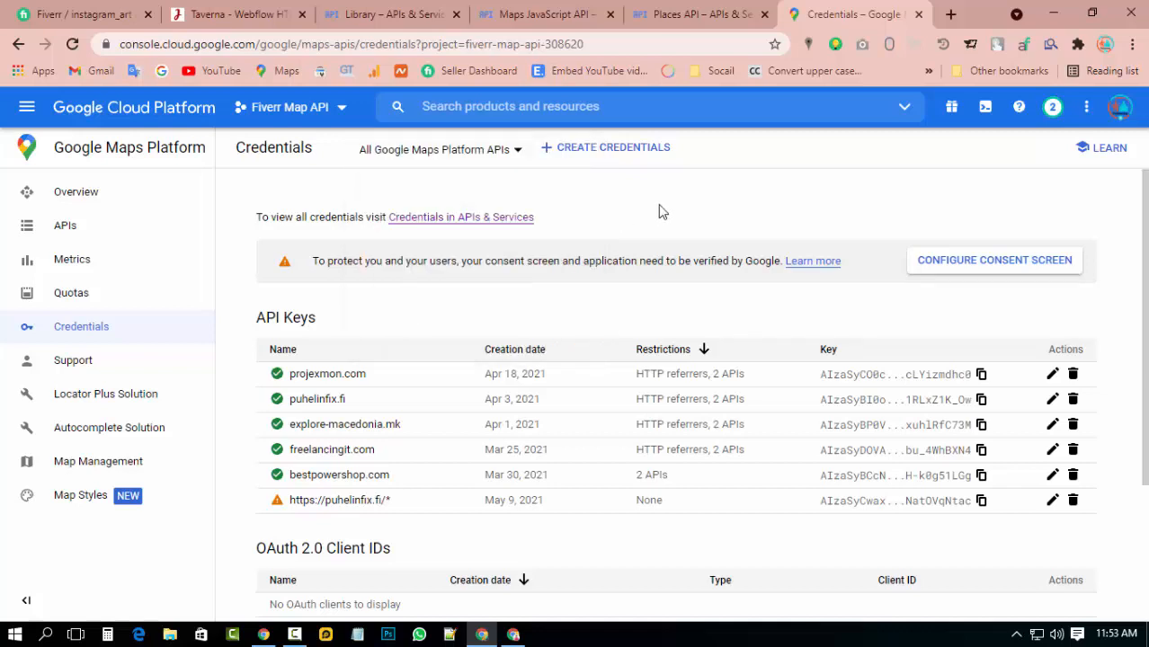
- Create a new API key credential and copy the generated key
click(632, 151)
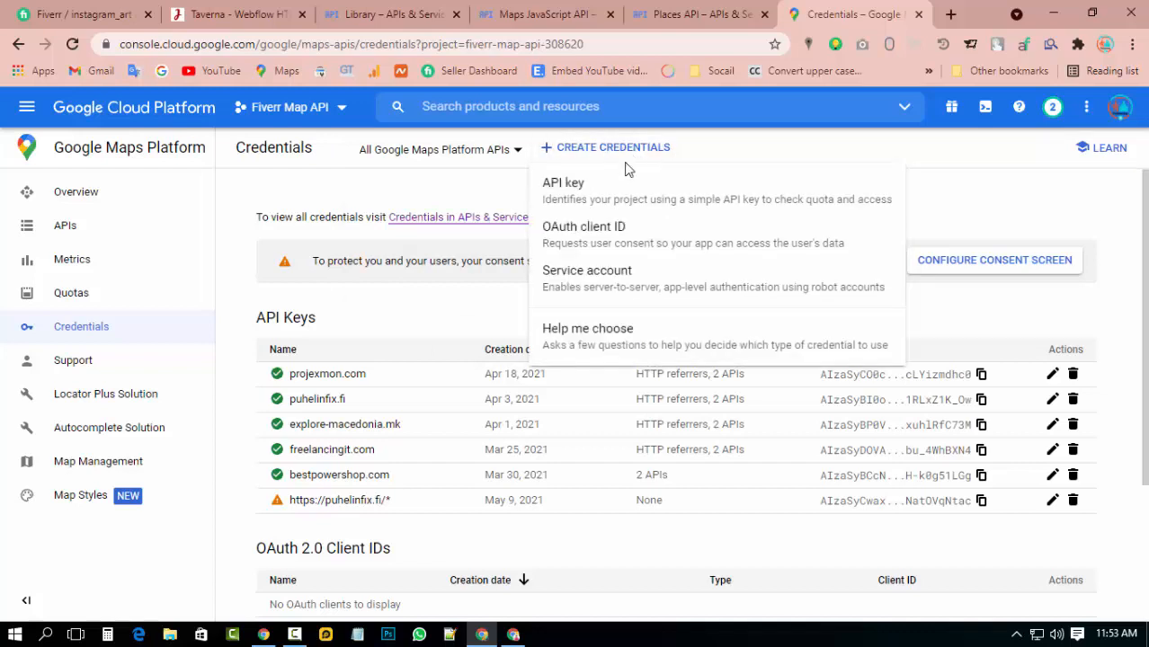
click(563, 195)
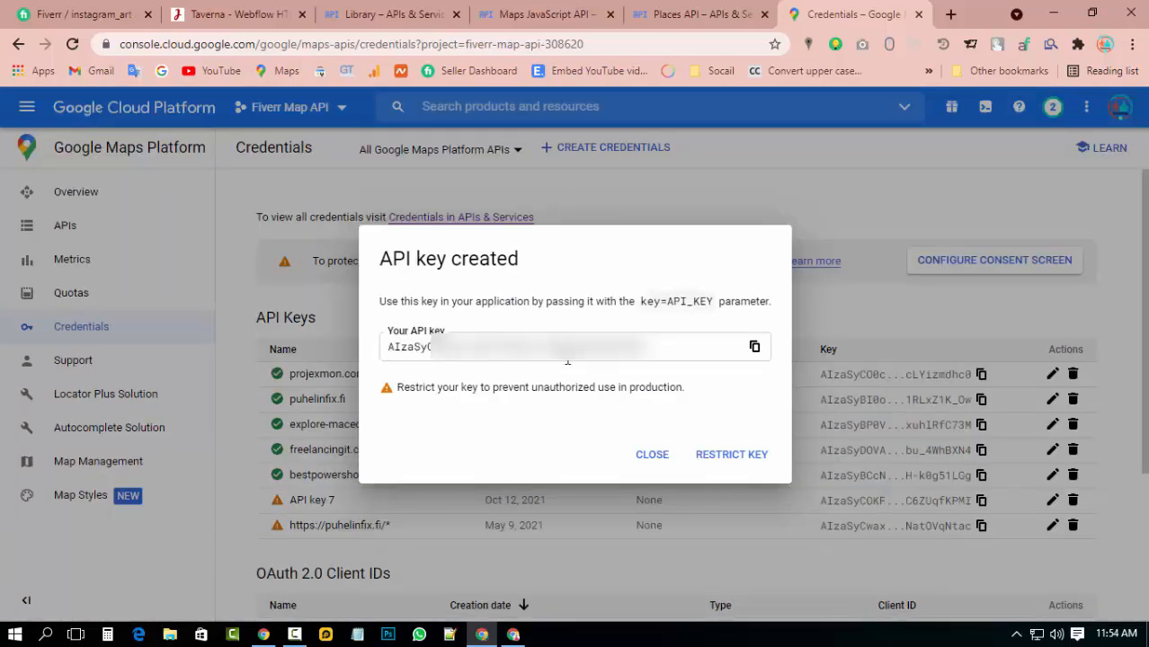
click(755, 349)
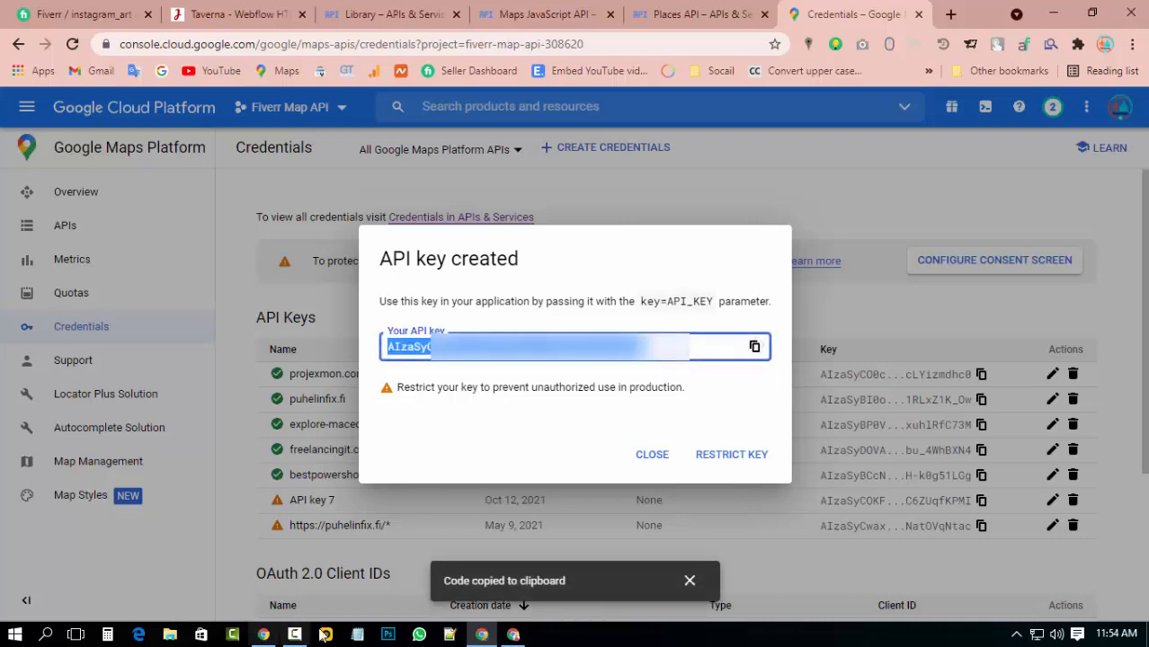
- Switch to Notepad and paste the copied API key there, then minimise the note and close the key creation dialog
click(358, 635)
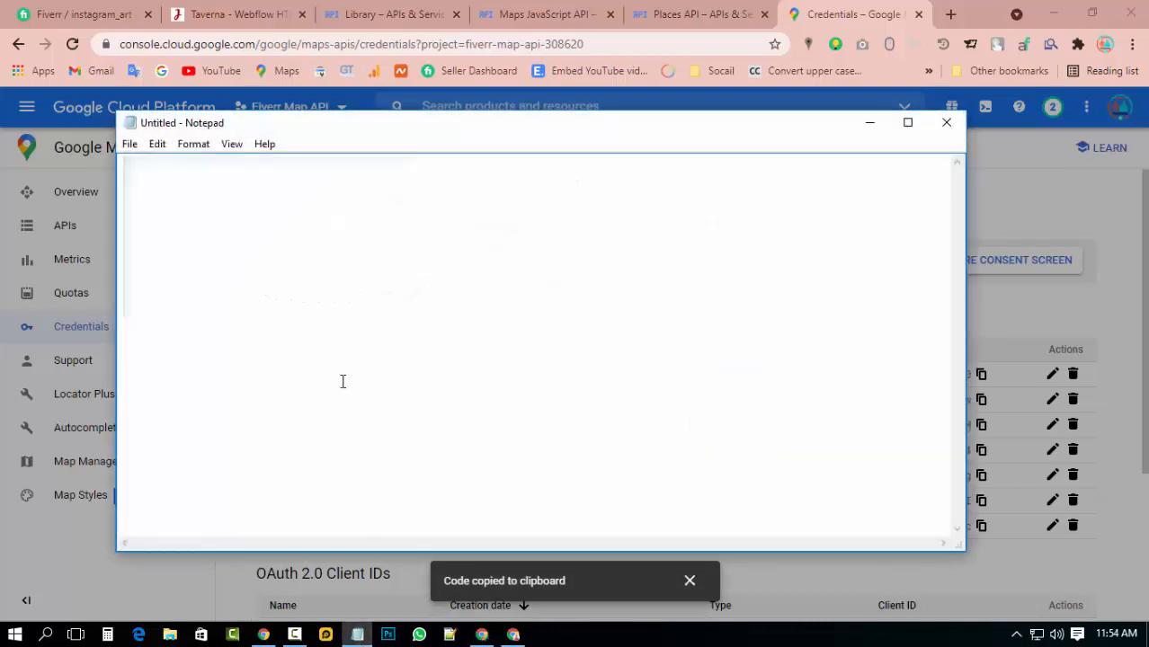
key(ctrl+v)
click(869, 124)
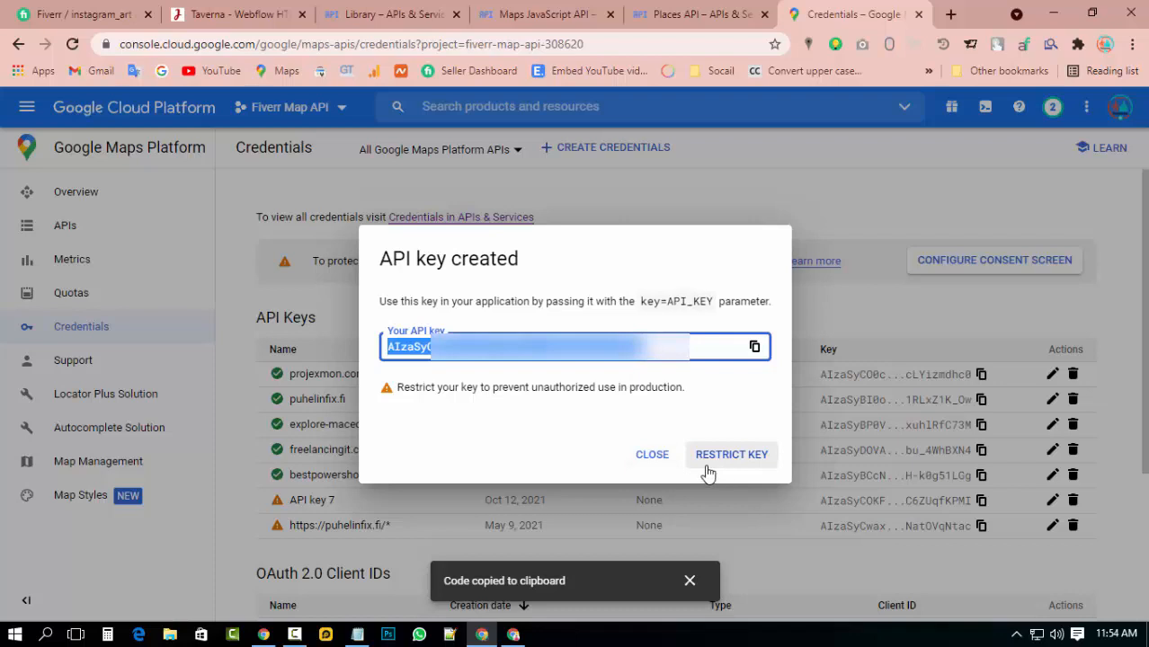
click(649, 455)
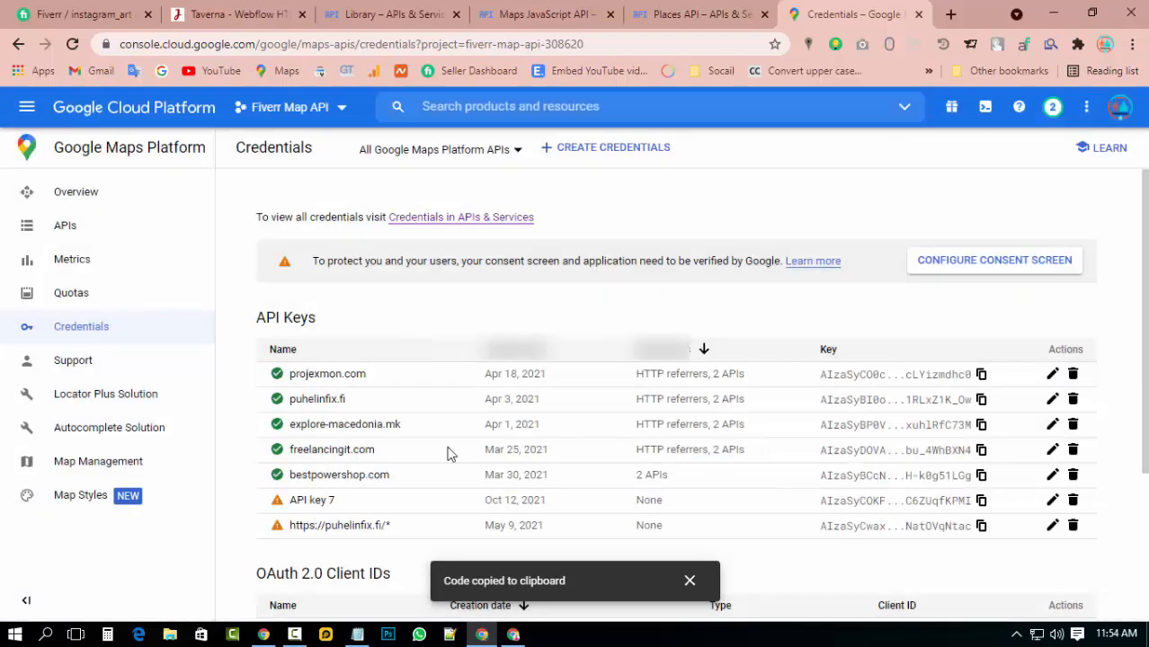
- Open the newly created API key 7 for editing and rename it jasmine-market.com
scroll(423, 449, down, 3)
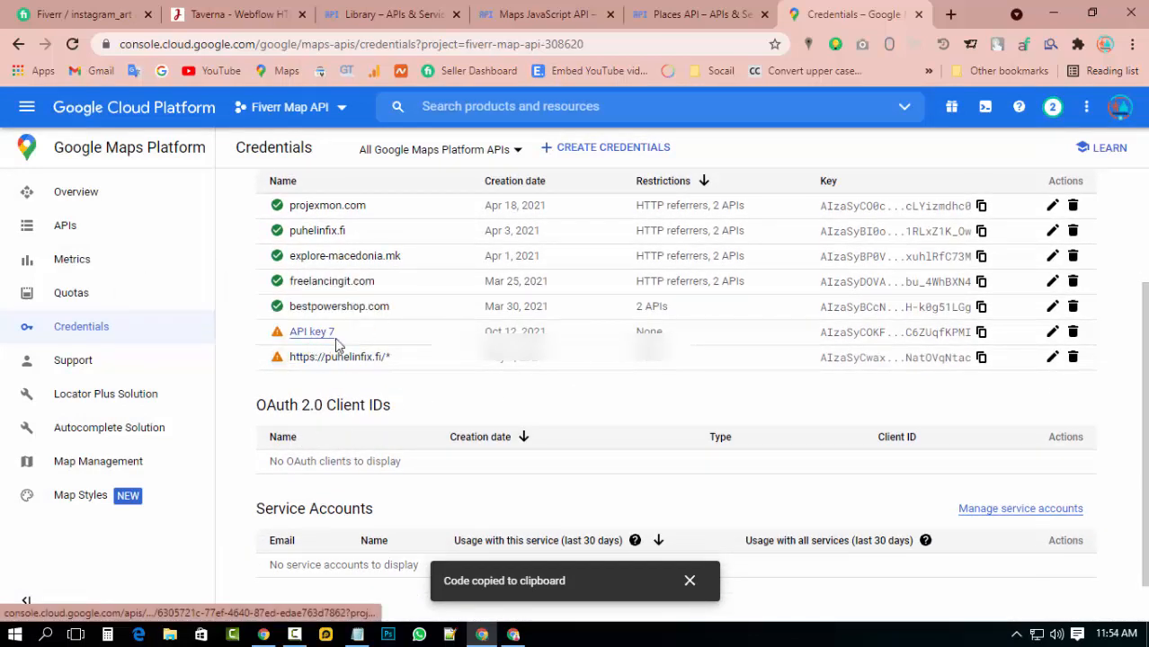
mouse_move(277, 335)
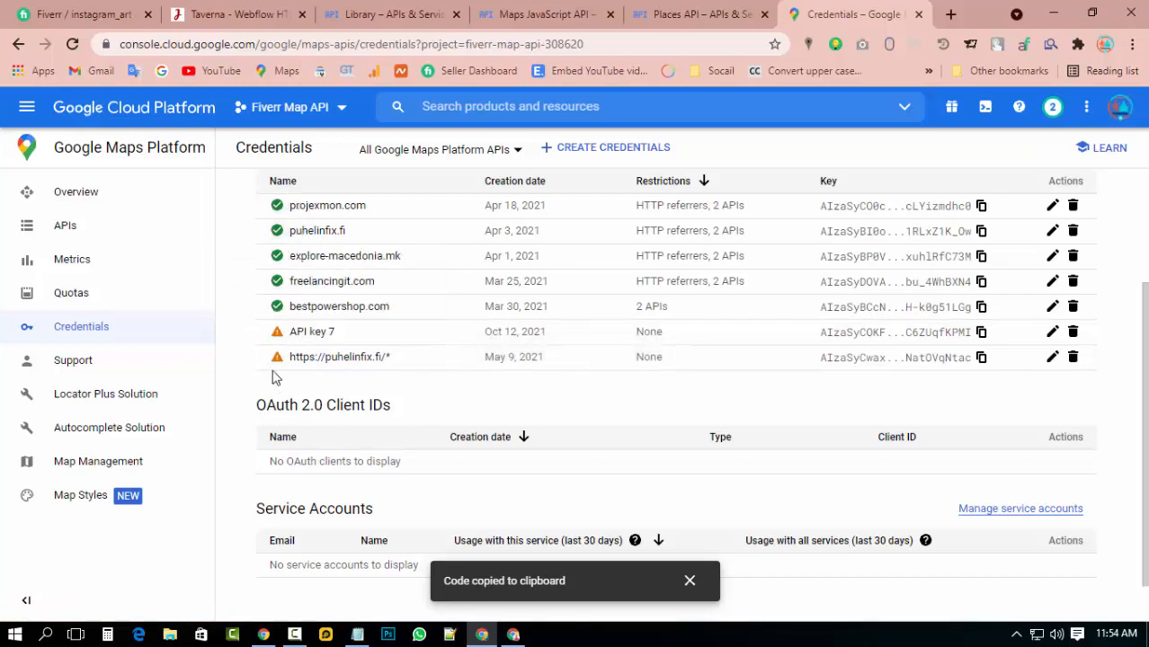
mouse_move(277, 356)
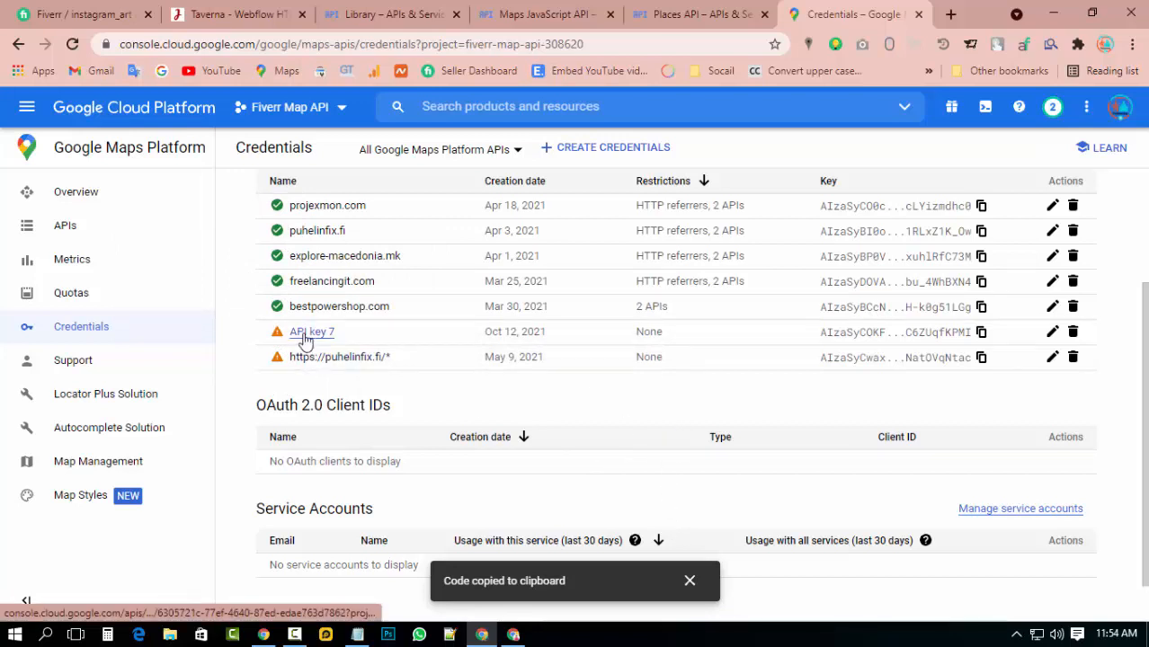
click(306, 335)
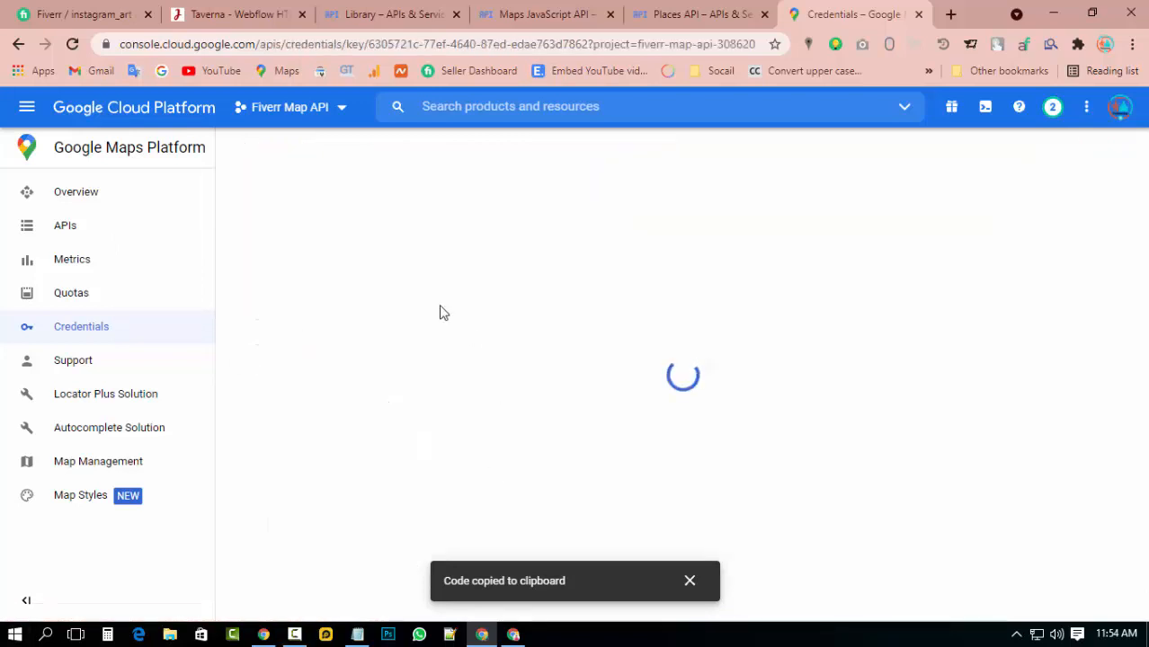
click(334, 226)
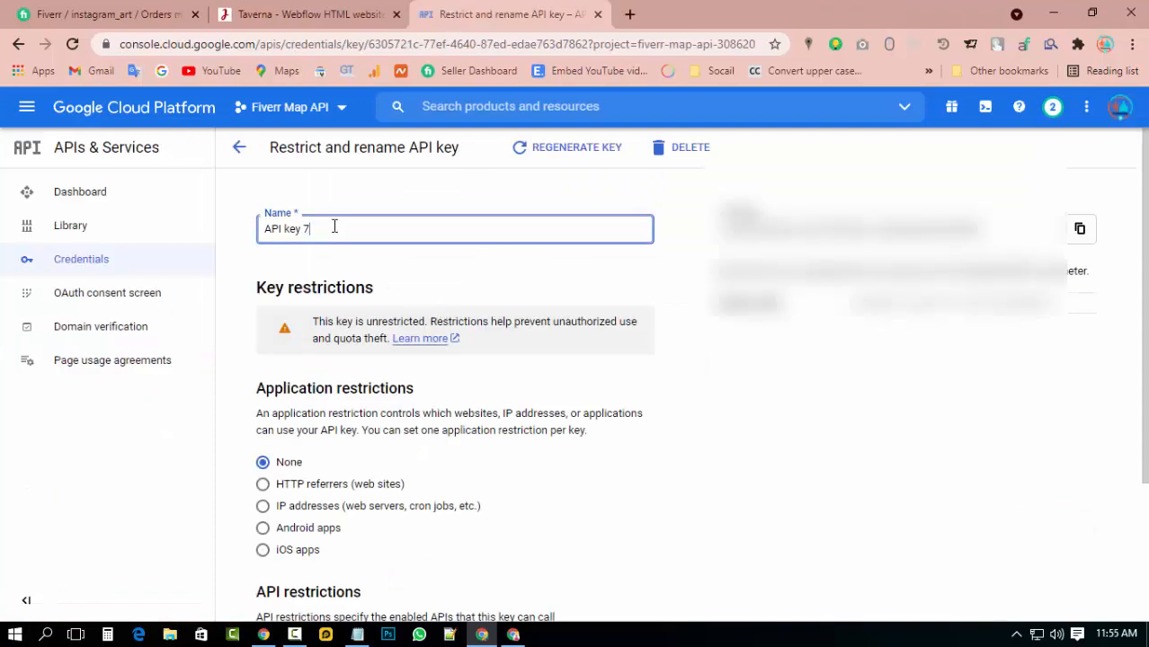
drag(334, 227, 263, 229)
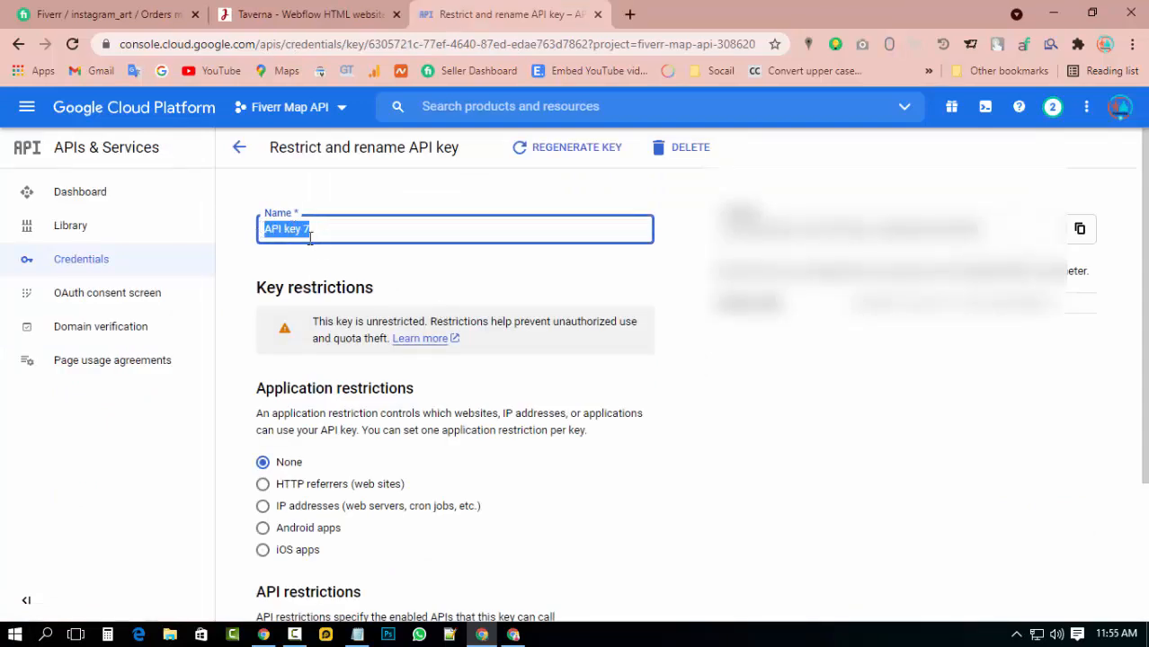
key(ctrl+v)
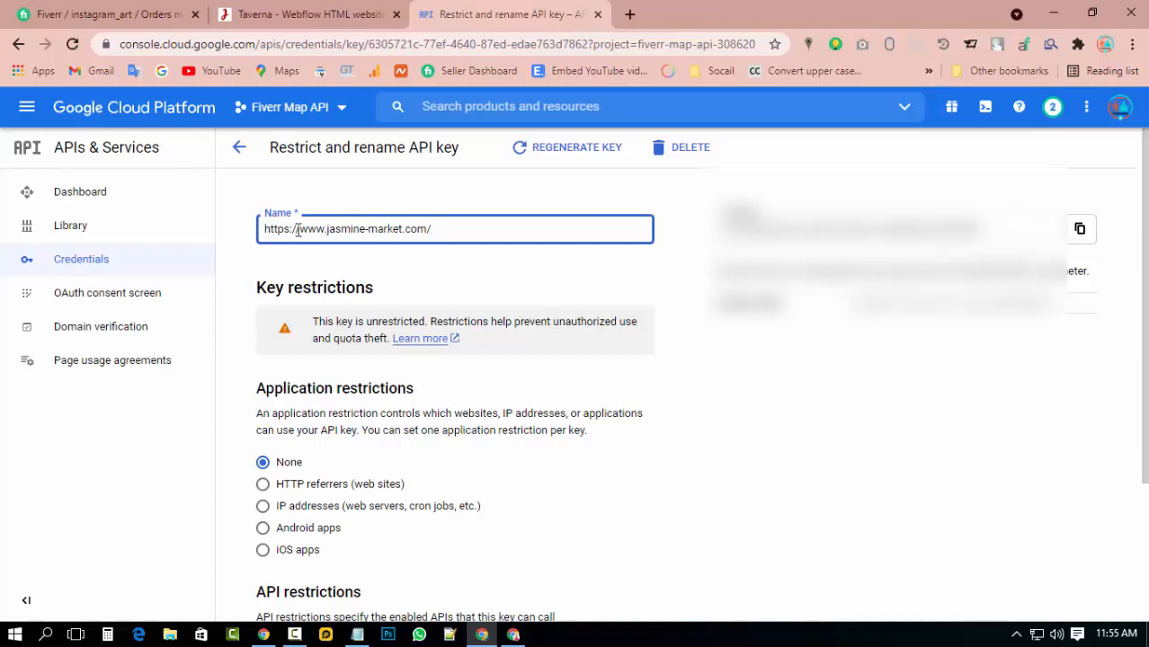
drag(328, 229, 246, 236)
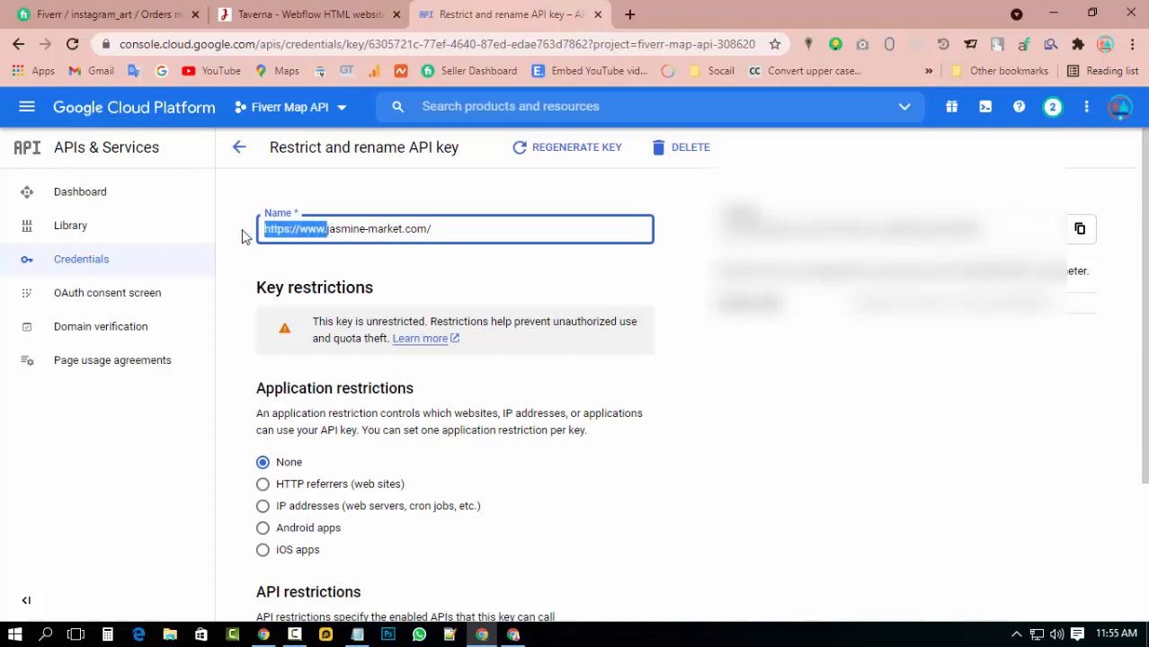
key(BackSpace)
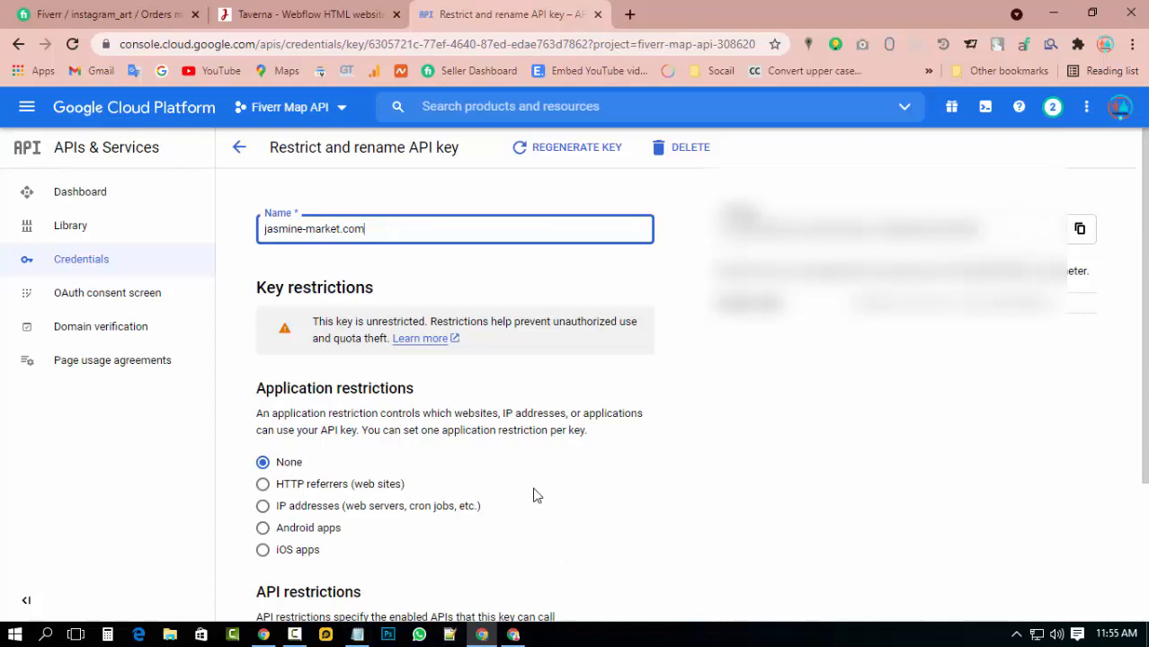
- Set the key's application restriction to HTTP referrers (web sites)
scroll(518, 482, down, 1)
scroll(523, 480, down, 1)
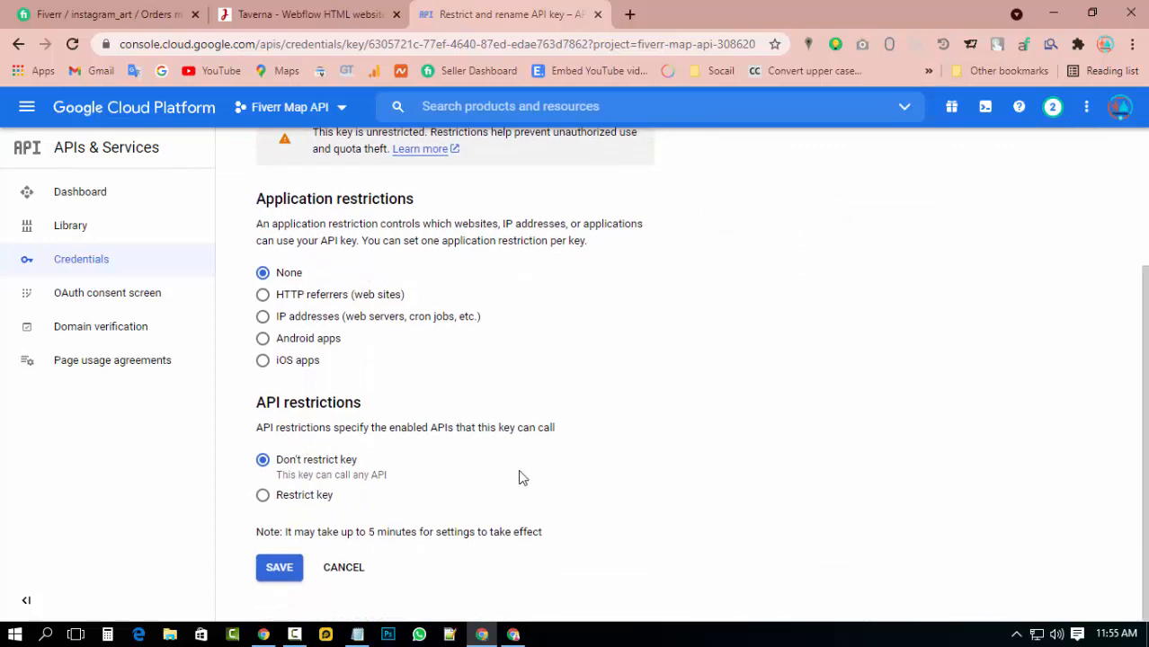
click(310, 300)
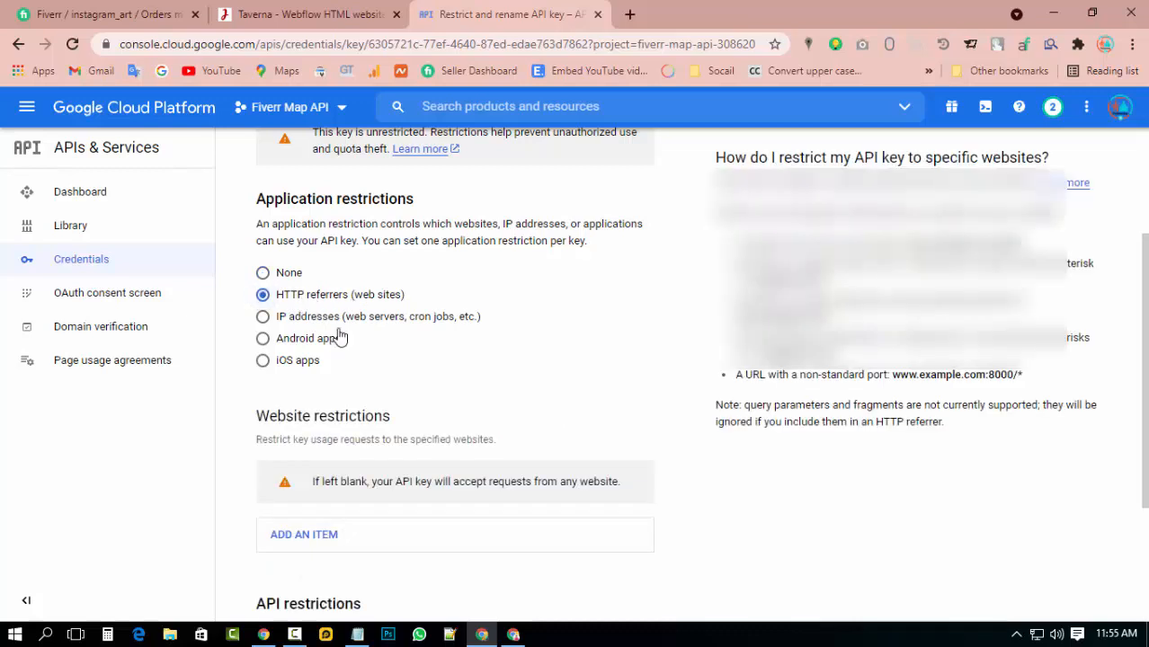
scroll(431, 400, down, 3)
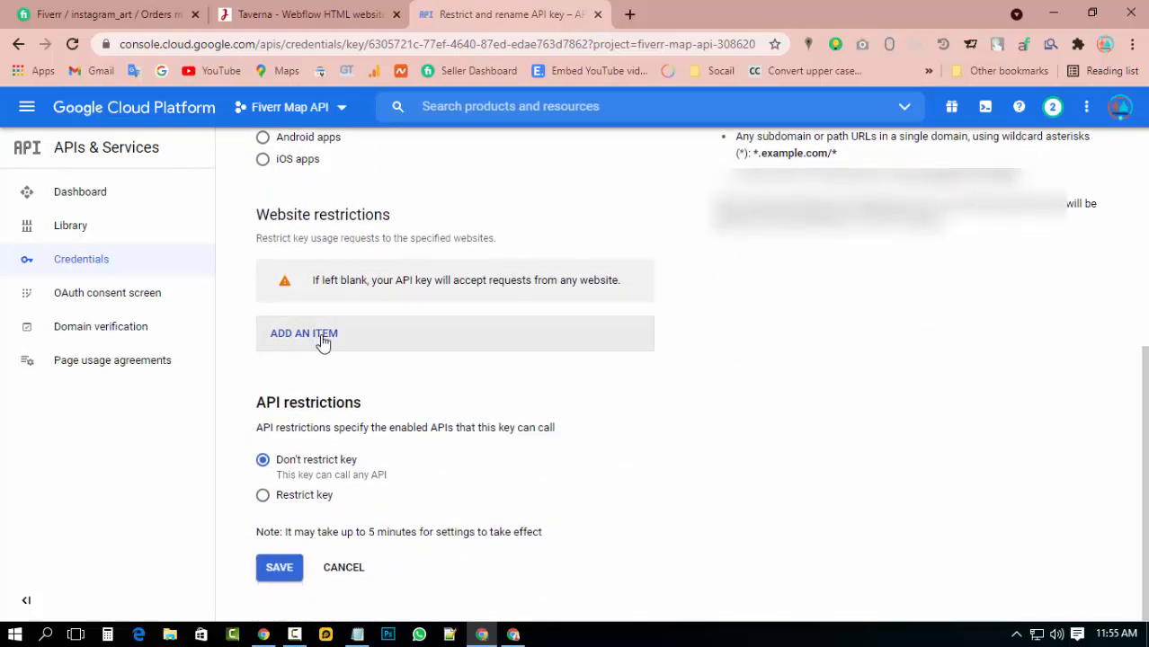
- Add a website restriction item and enter jasmine-market.com/* as its referrer
click(319, 337)
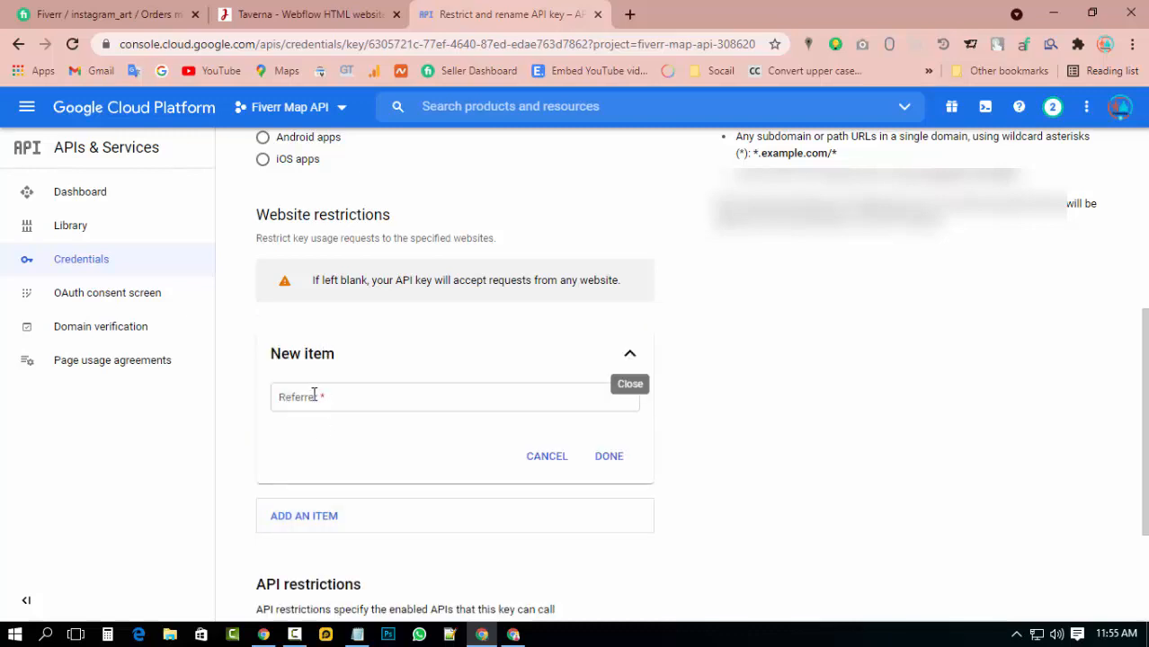
scroll(320, 397, up, 1)
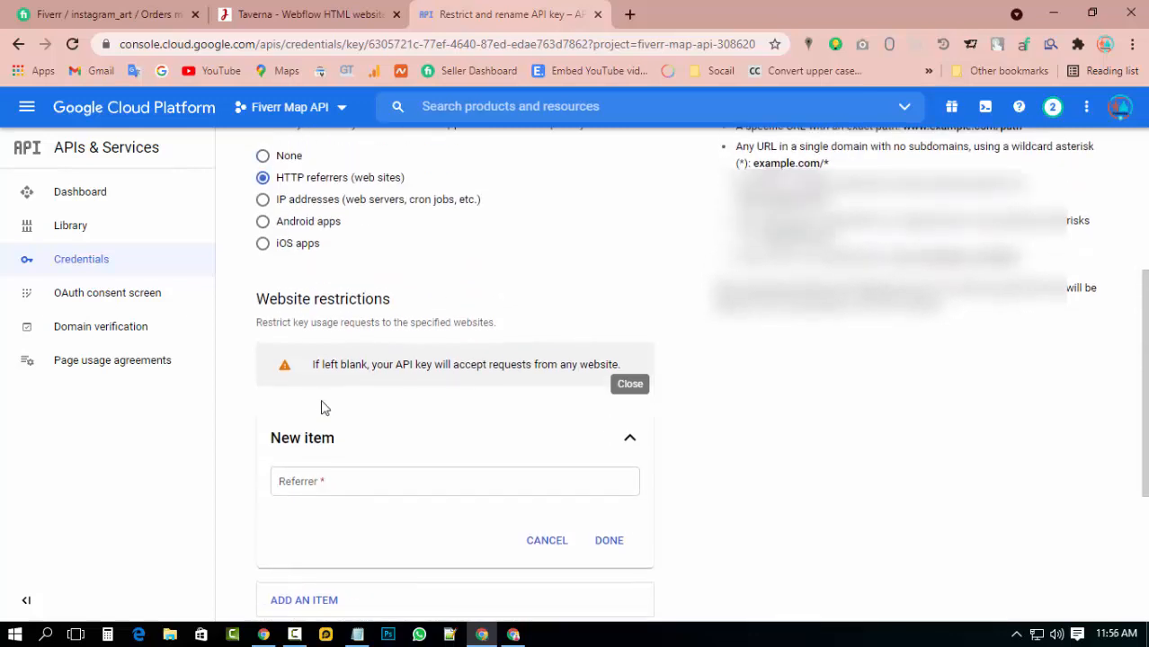
scroll(325, 386, down, 3)
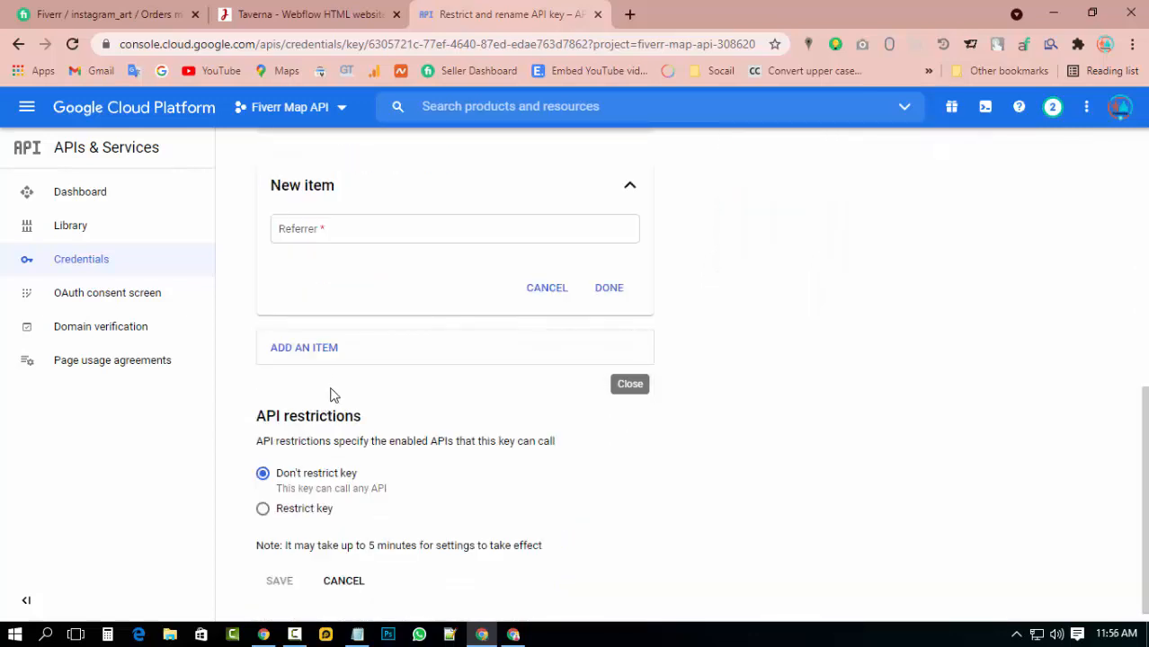
scroll(328, 390, up, 3)
click(325, 389)
key(ctrl+v)
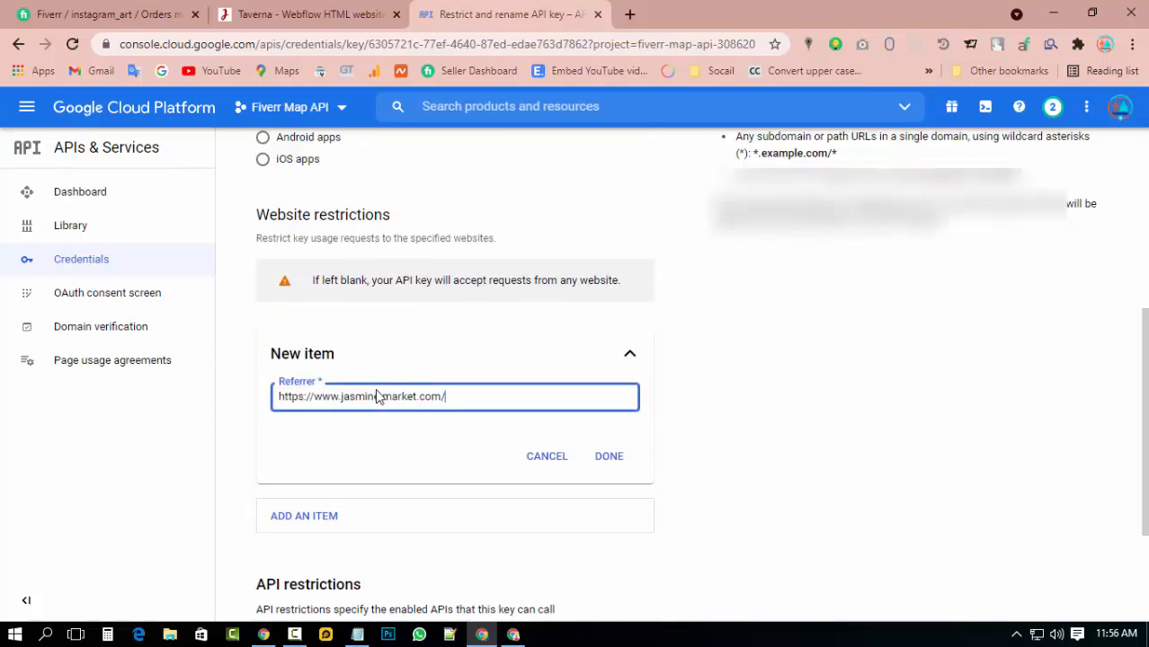
drag(500, 394, 263, 398)
key(ctrl+c)
key(BackSpace)
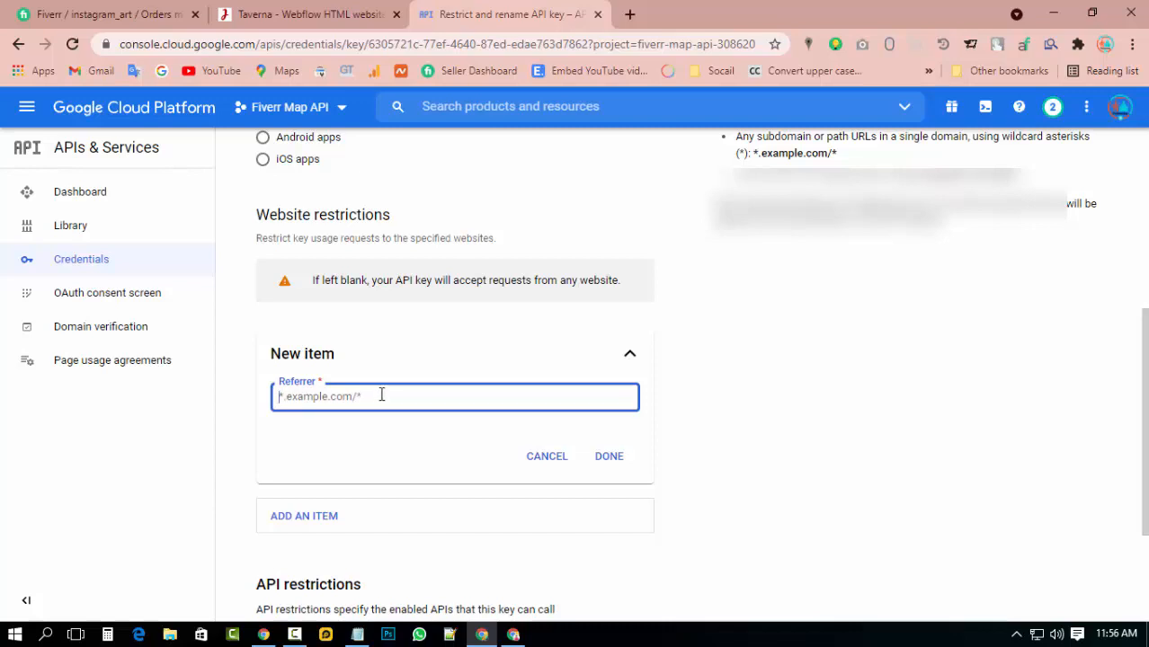
key(ctrl+v)
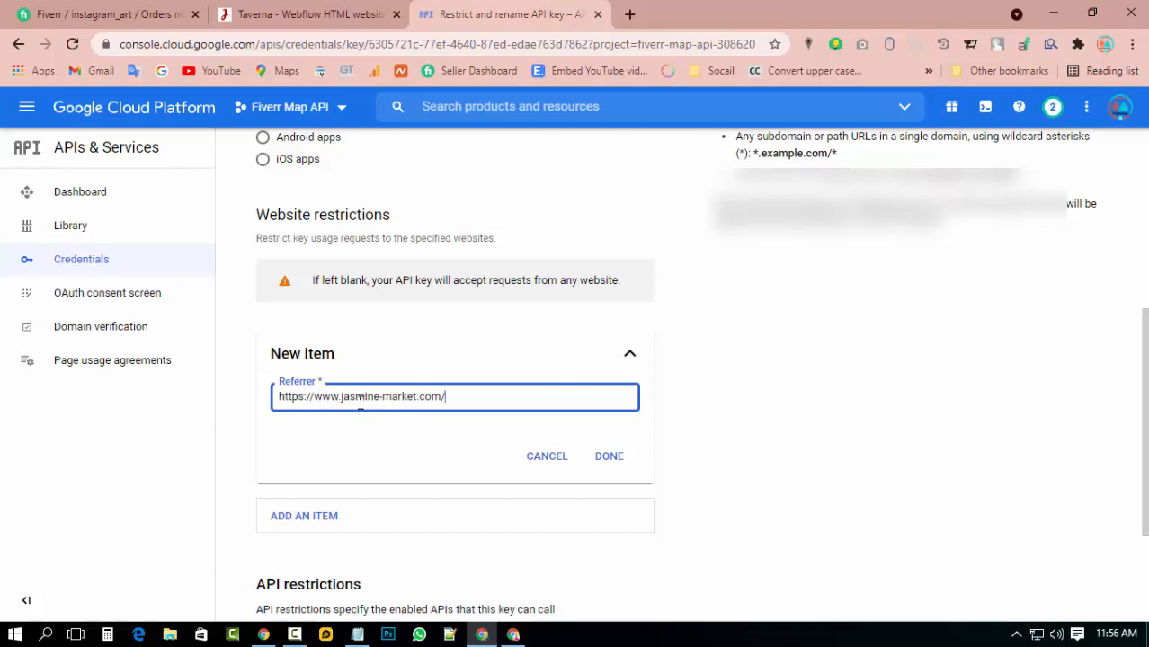
drag(342, 403, 220, 397)
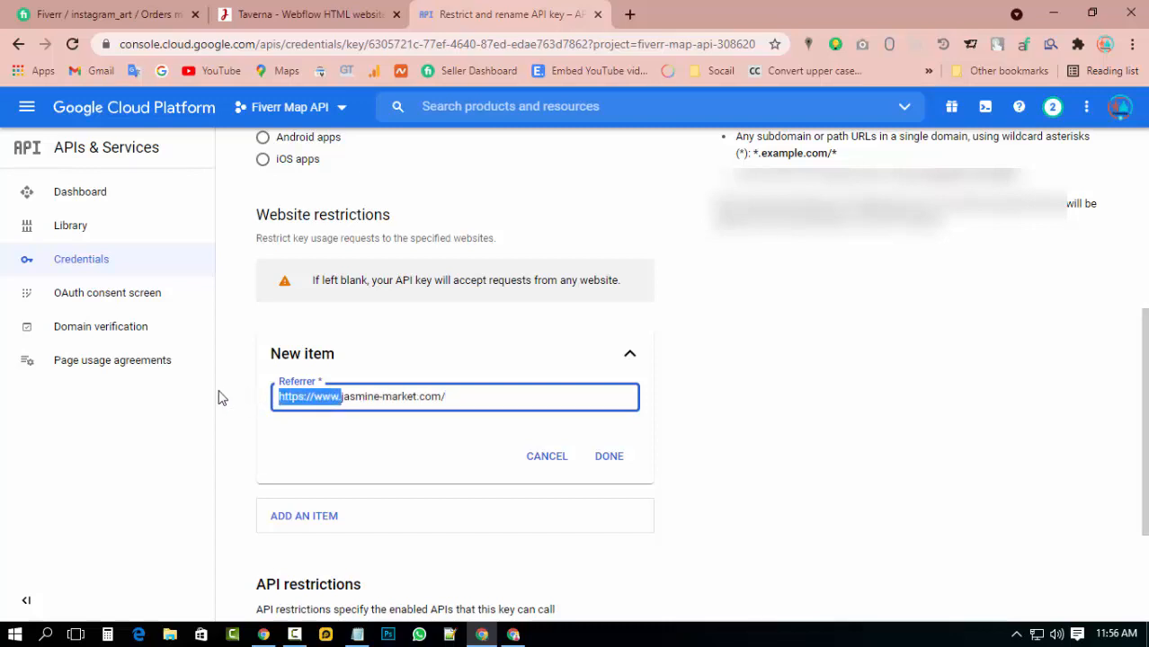
key(BackSpace)
click(405, 403)
key(BackSpace)
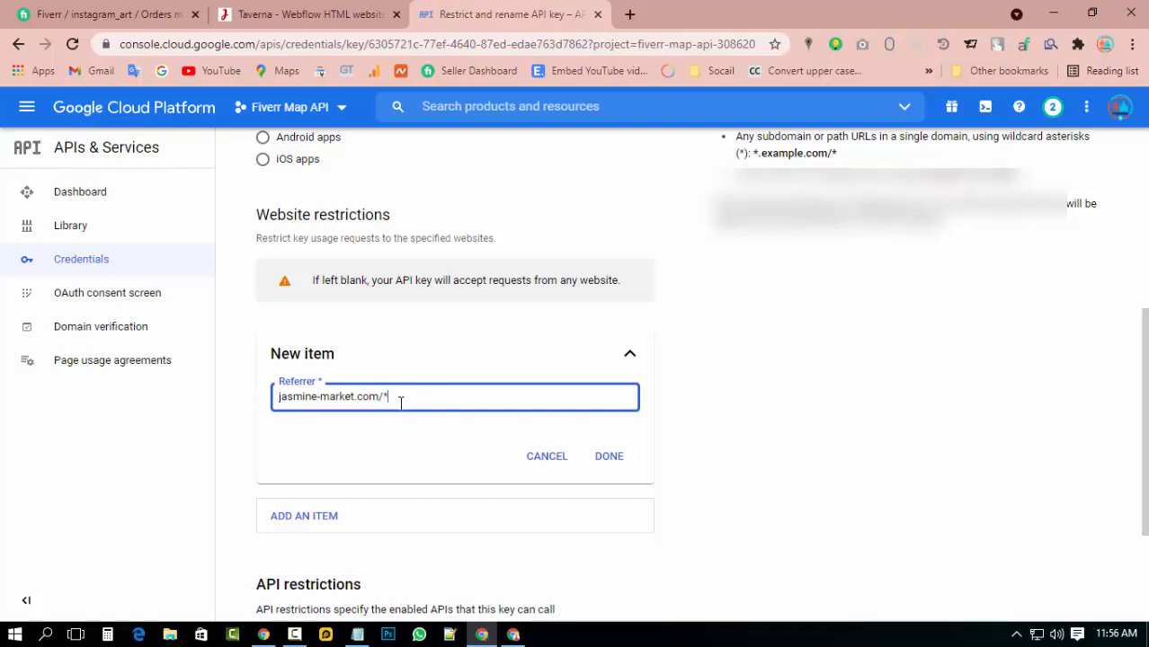
- Prefix the referrer with the subdomain wildcard "*." to give *.jasmine-market.com/* and finish the website restriction item
click(277, 398)
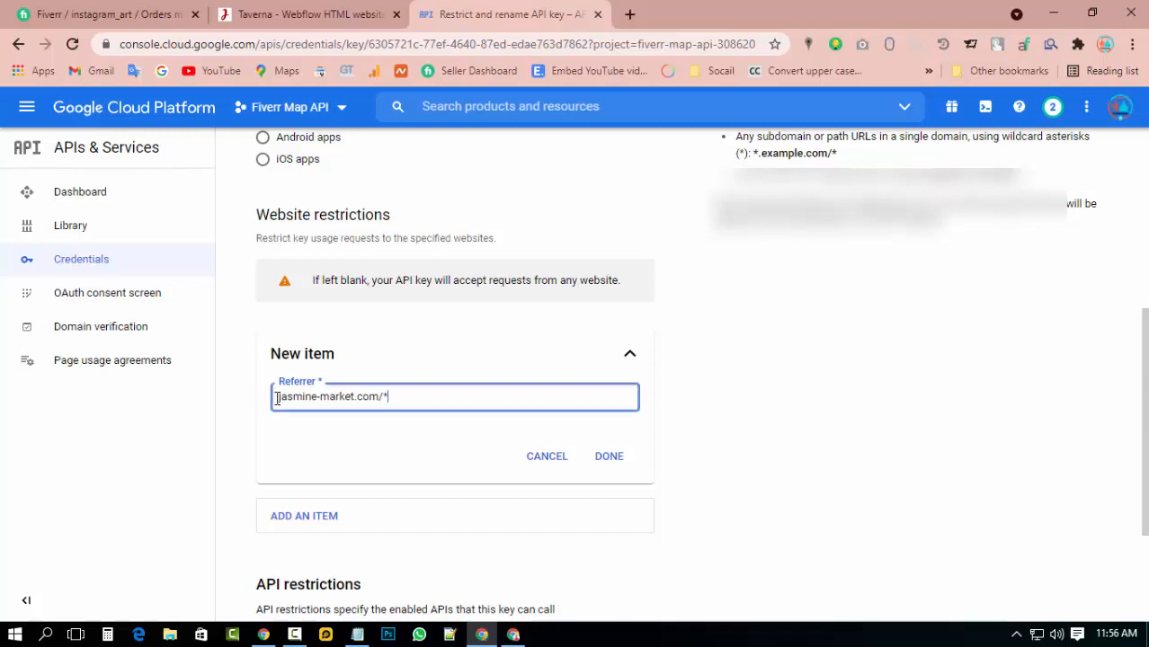
click(277, 398)
click(277, 398)
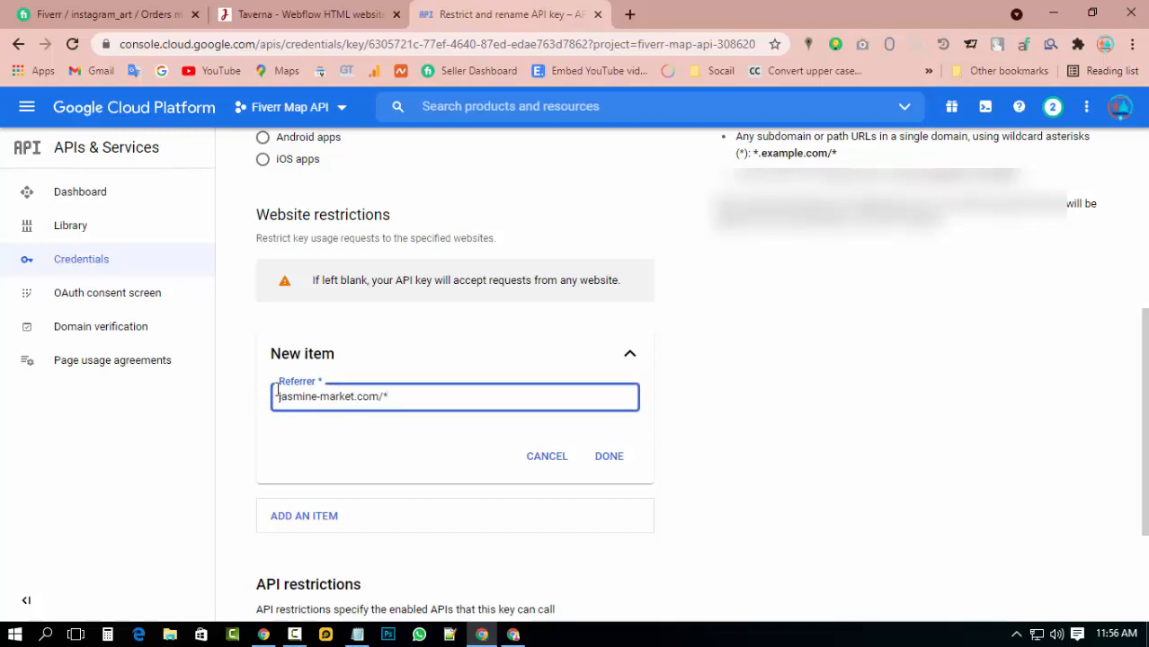
click(278, 396)
click(278, 397)
text(.com/)
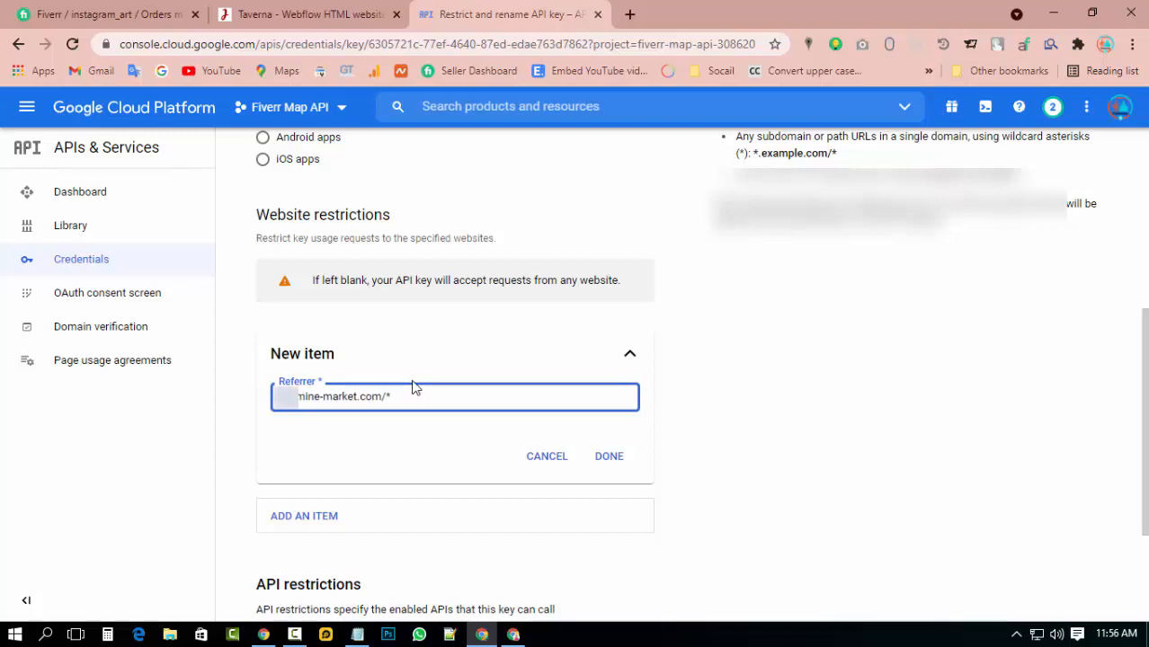
text(*)
click(609, 457)
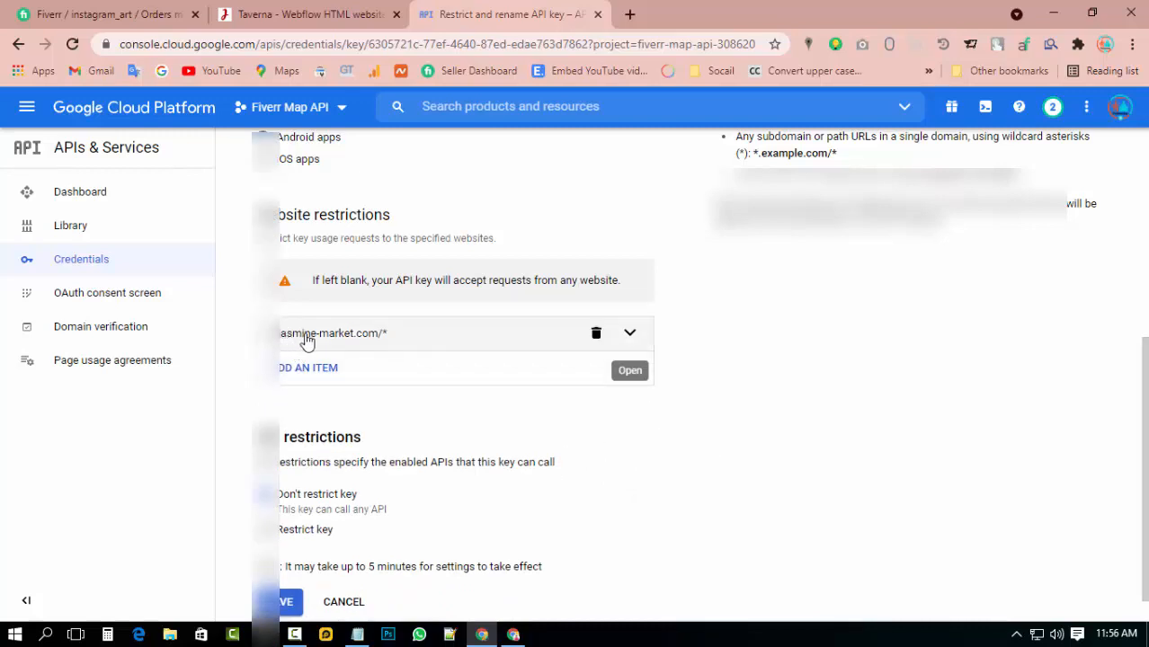
scroll(526, 478, down, 1)
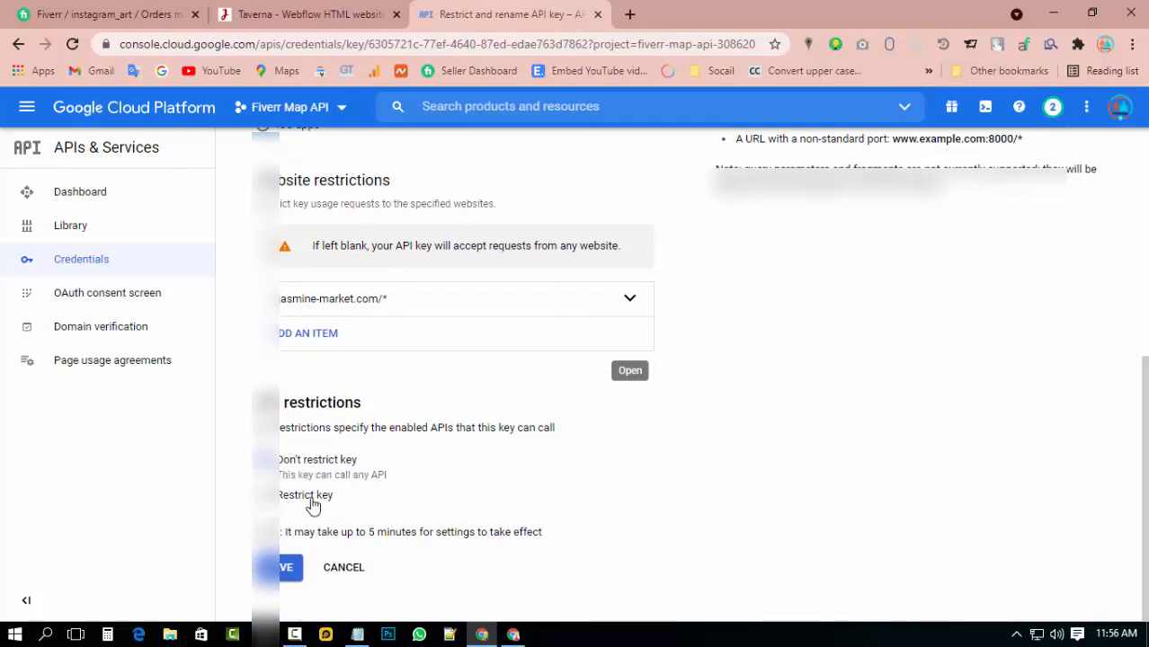
- Restrict the key to the Maps JavaScript API and Places API, and save the key's settings
click(312, 506)
scroll(719, 390, down, 1)
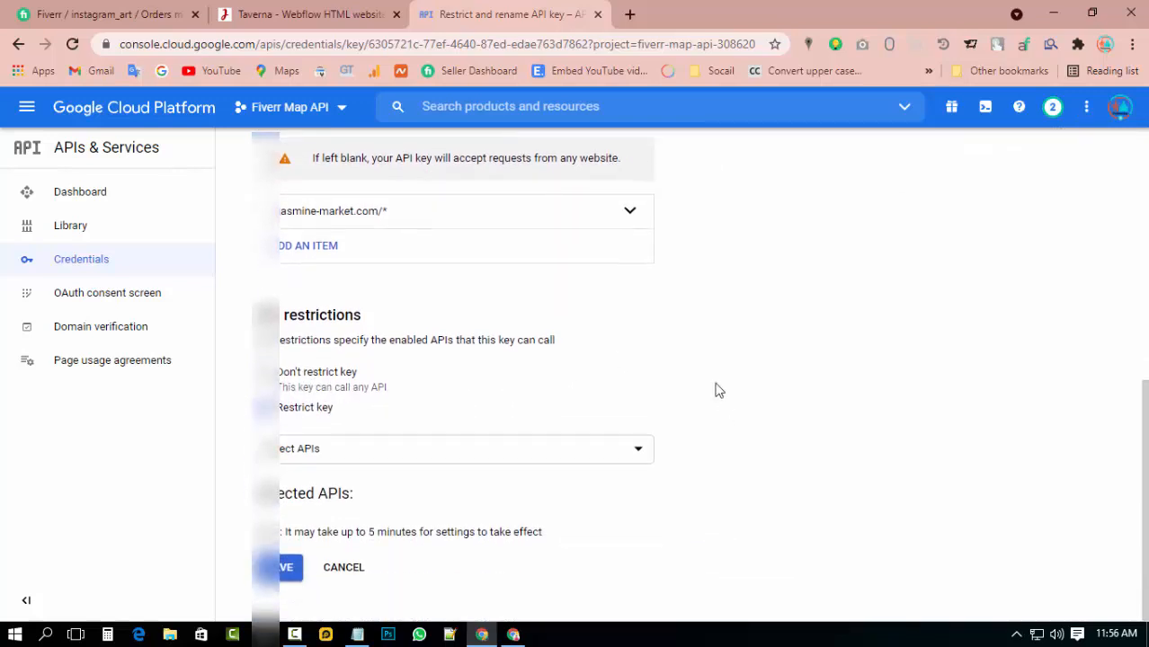
click(367, 455)
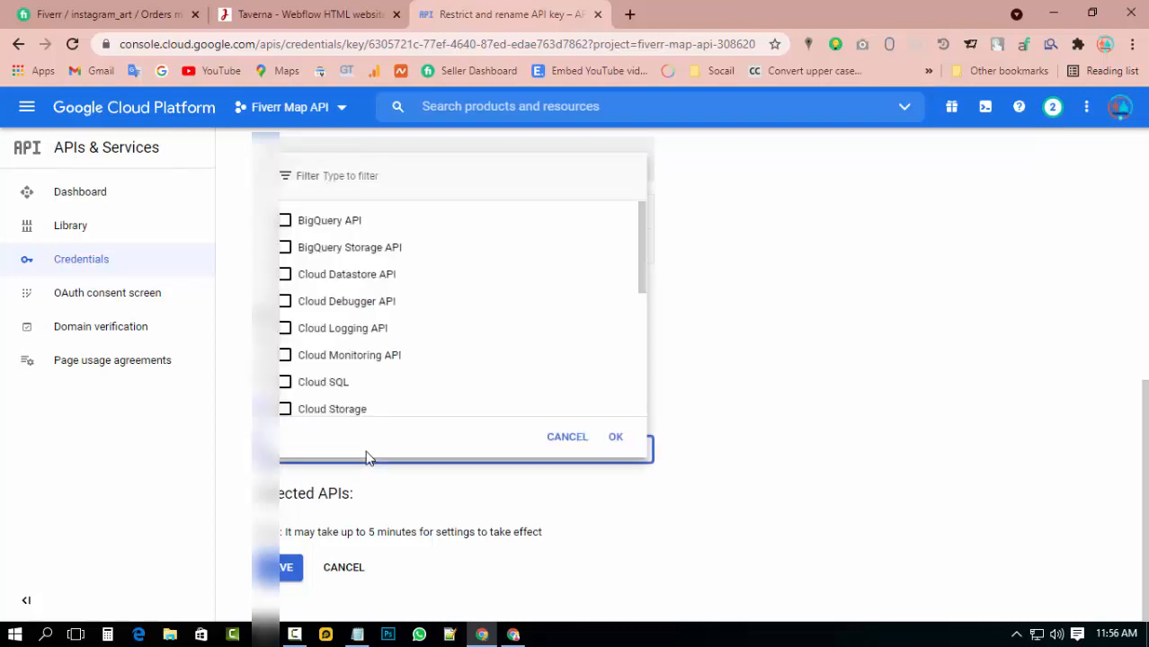
scroll(390, 273, down, 2)
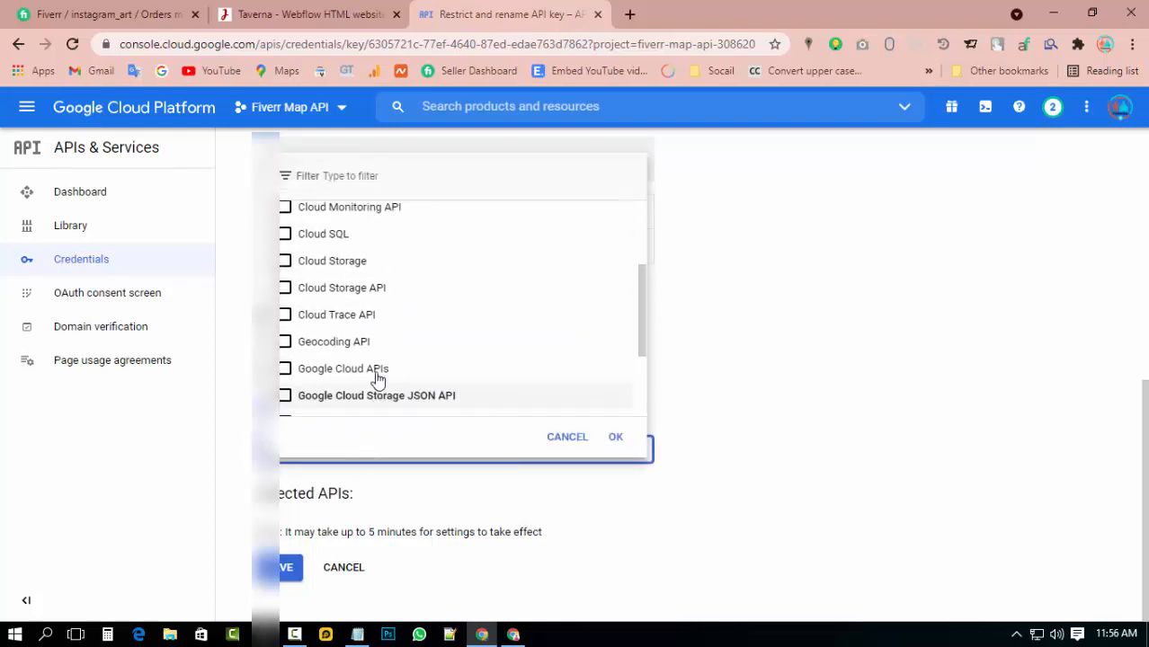
scroll(377, 378, up, 3)
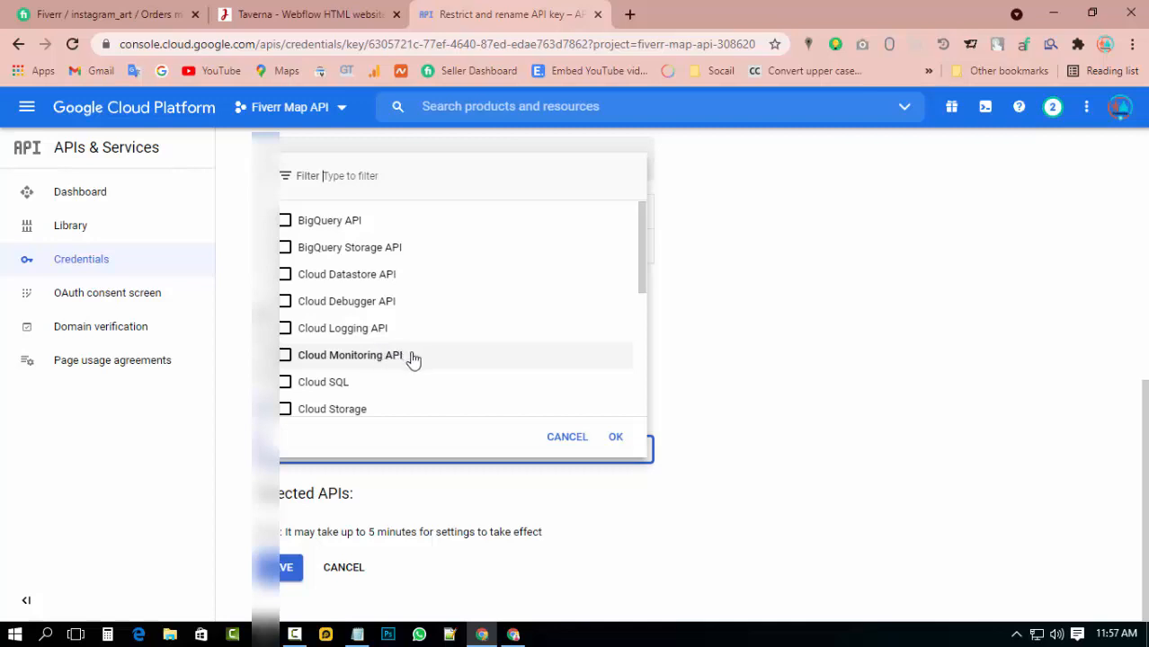
scroll(401, 357, down, 2)
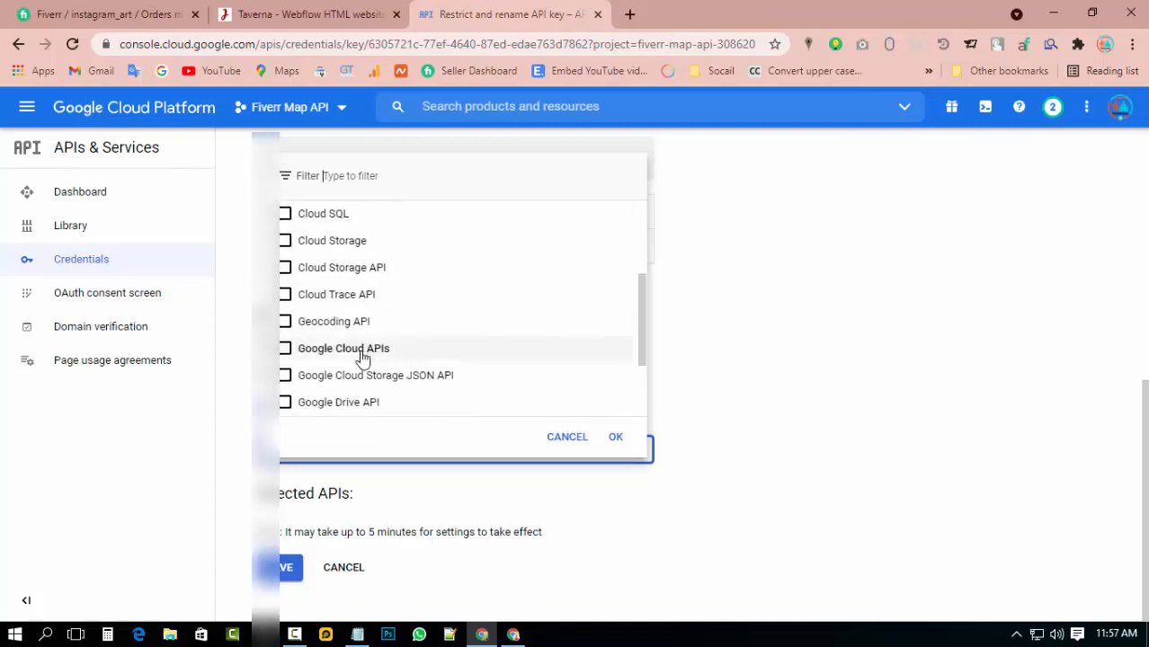
scroll(368, 386, down, 2)
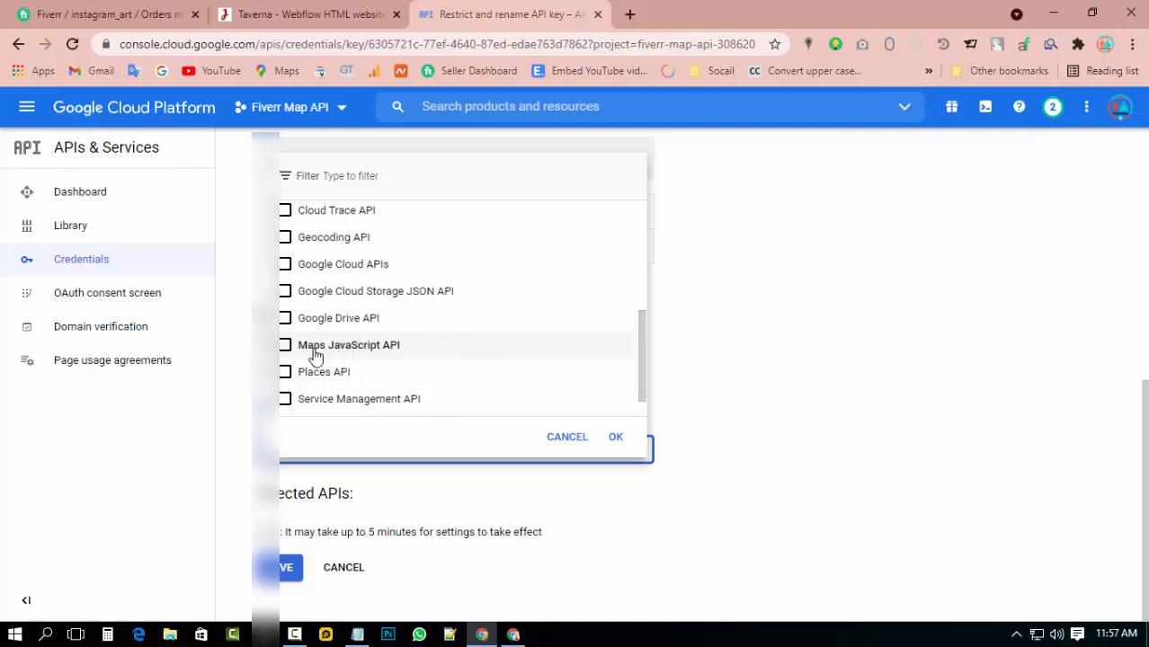
click(366, 356)
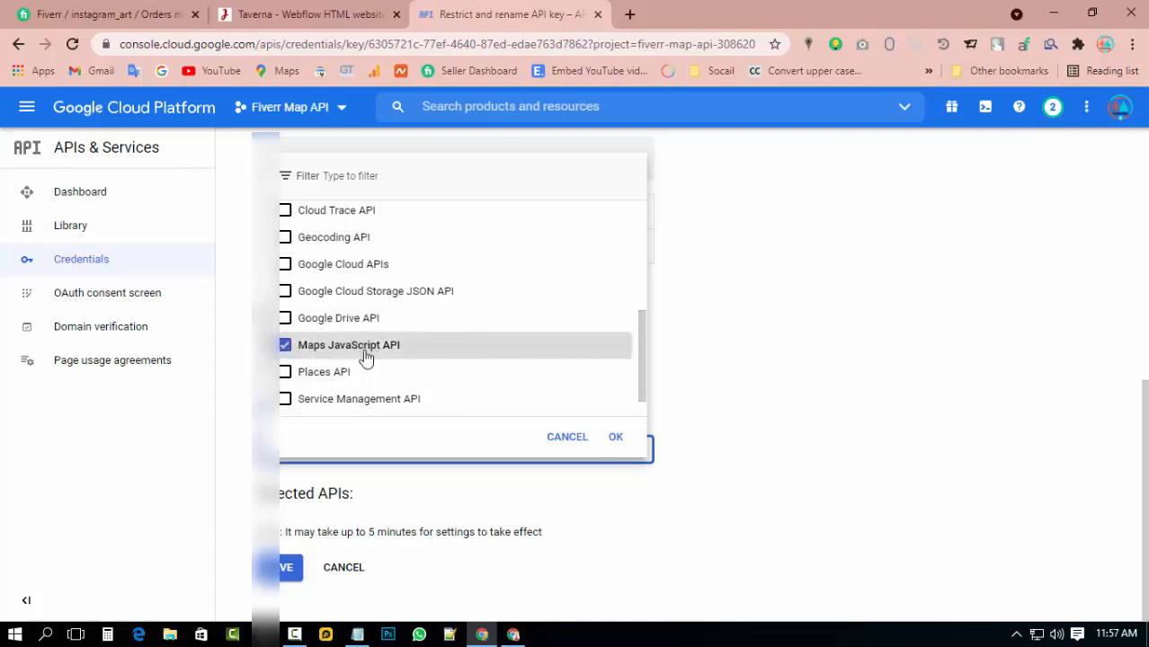
click(313, 374)
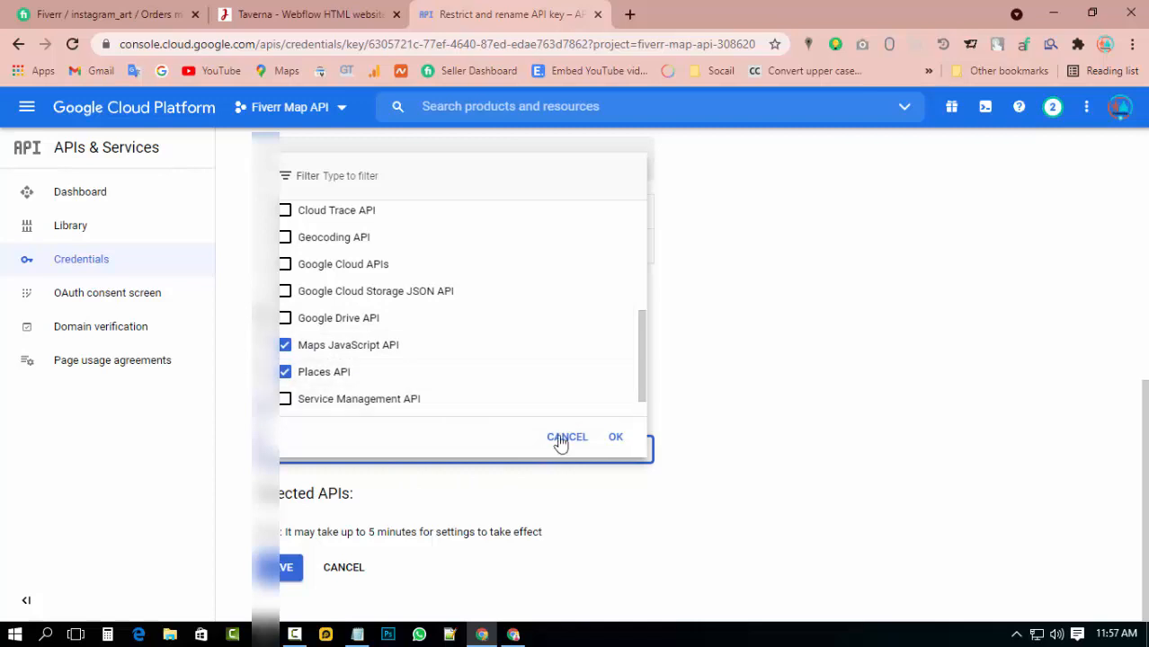
click(616, 438)
scroll(809, 455, down, 1)
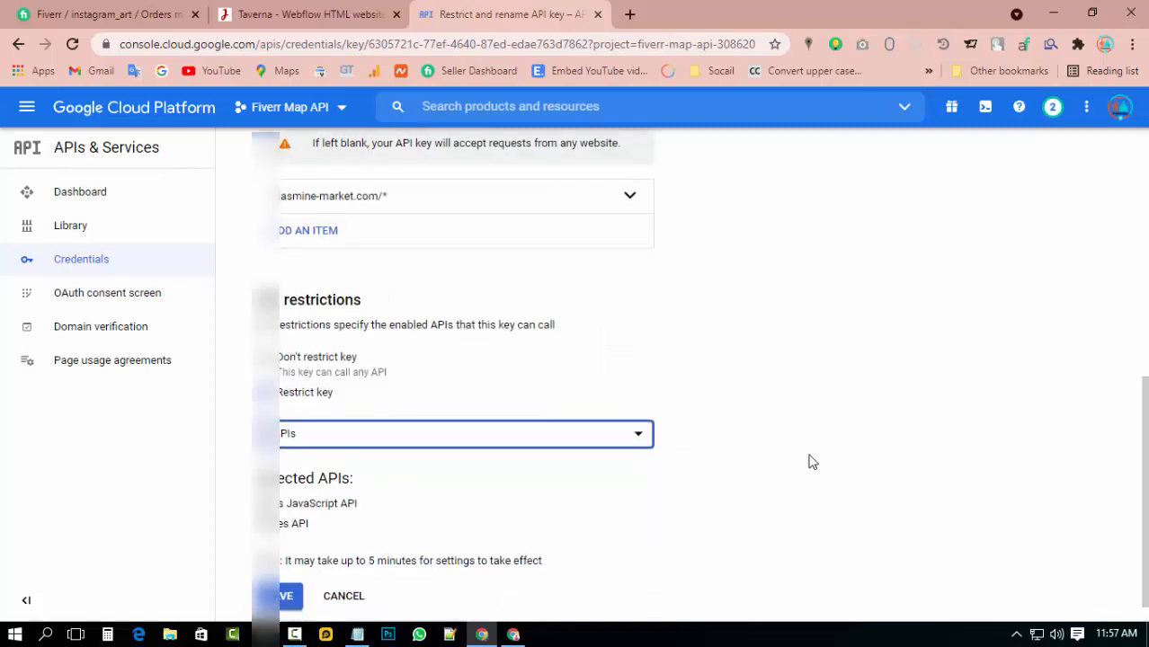
click(285, 572)
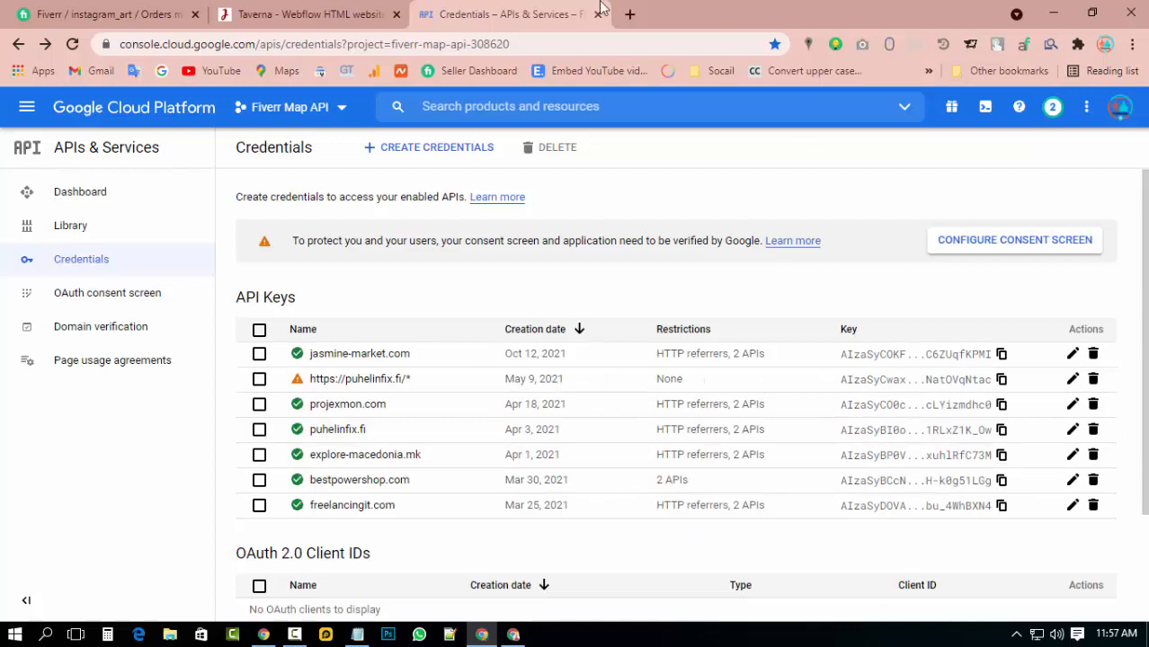
- Open the Webflow dashboard from the link in the Fiverr order conversation and open the Jasmine project for design
click(116, 11)
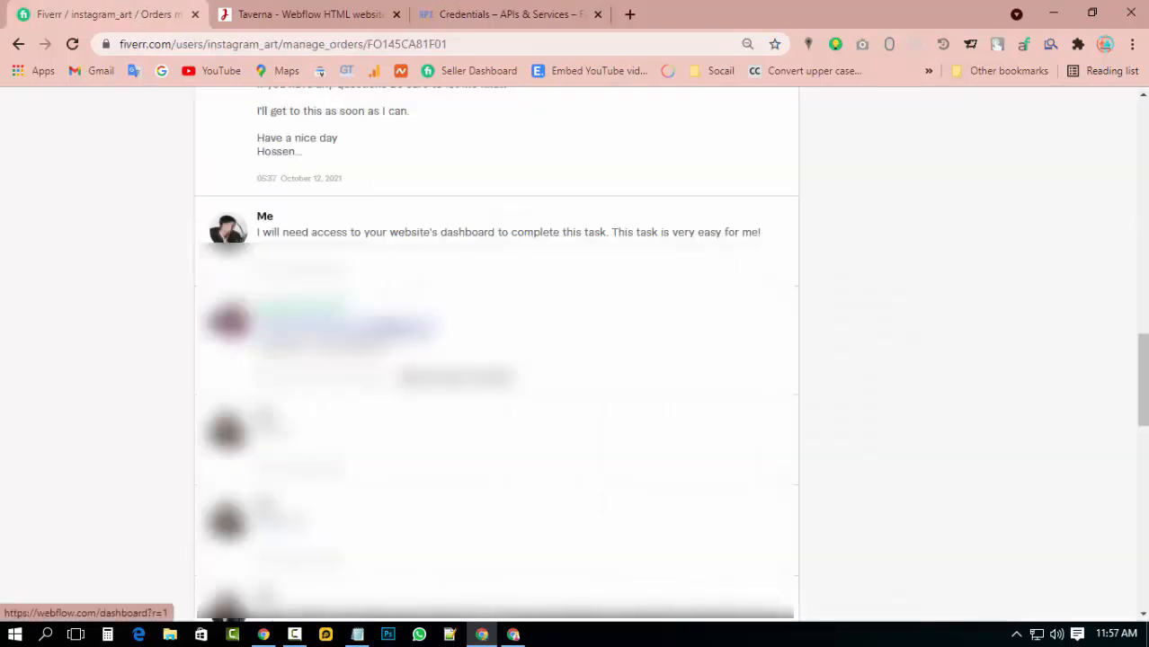
middle_click(392, 328)
click(285, 8)
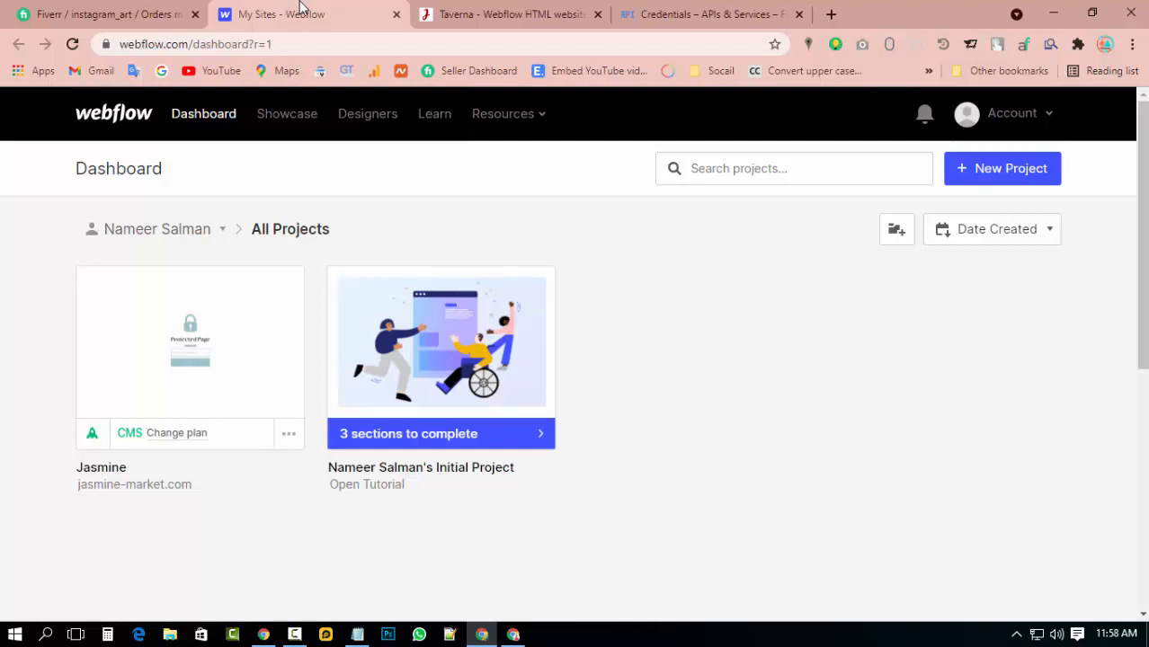
mouse_move(168, 402)
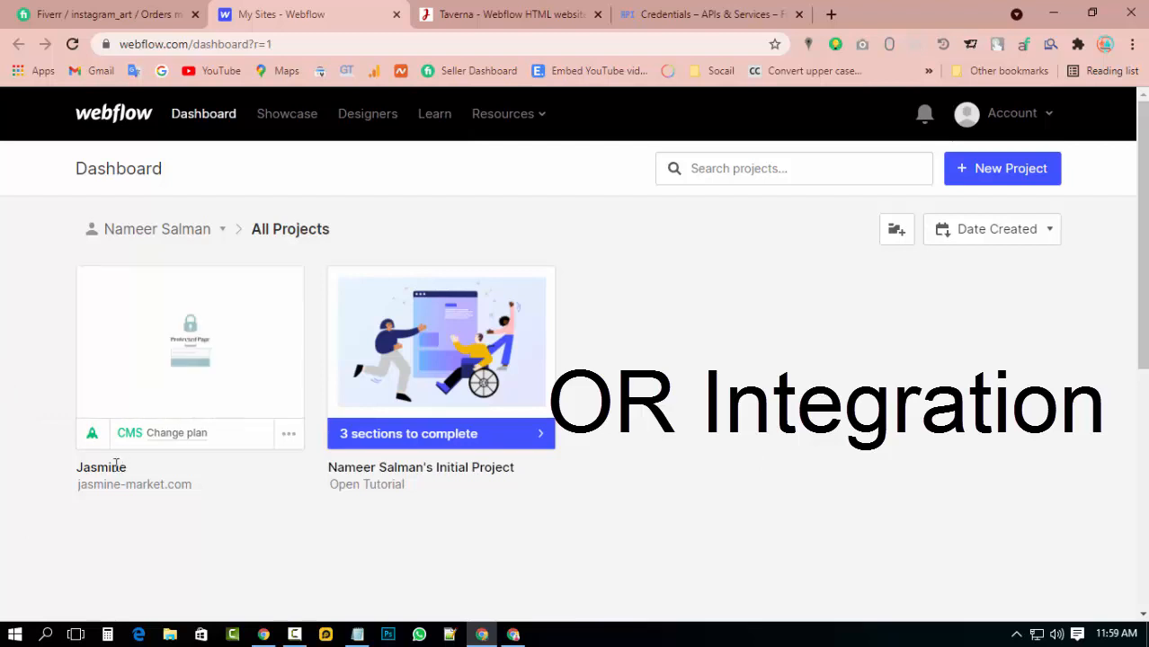
click(185, 345)
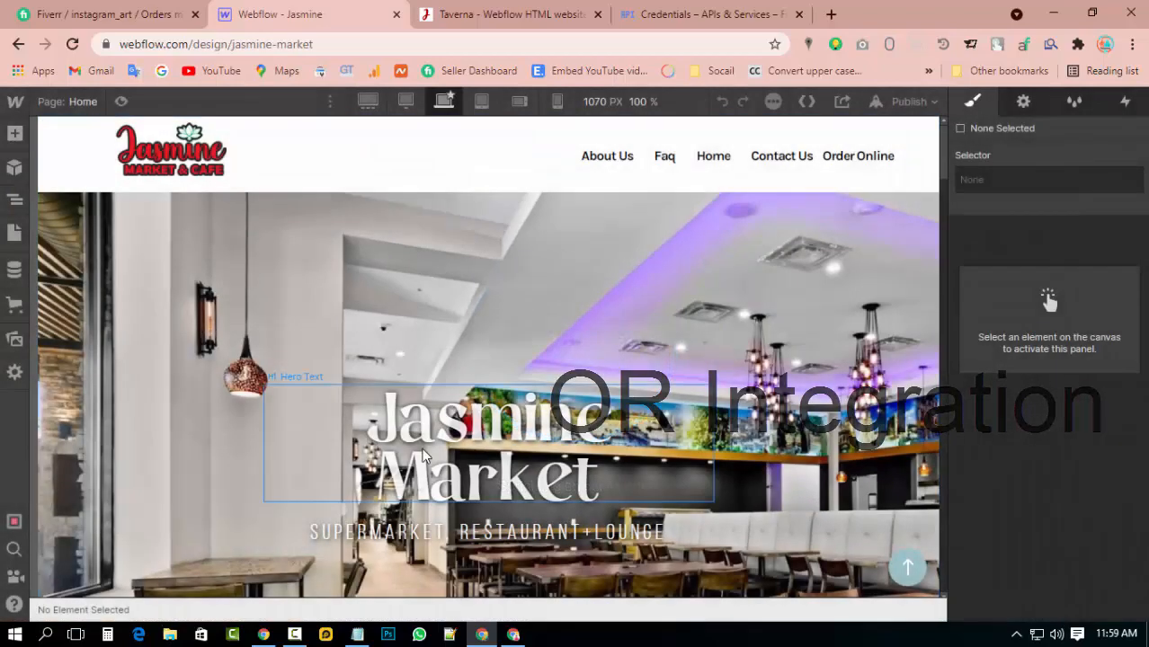
scroll(475, 469, down, 6)
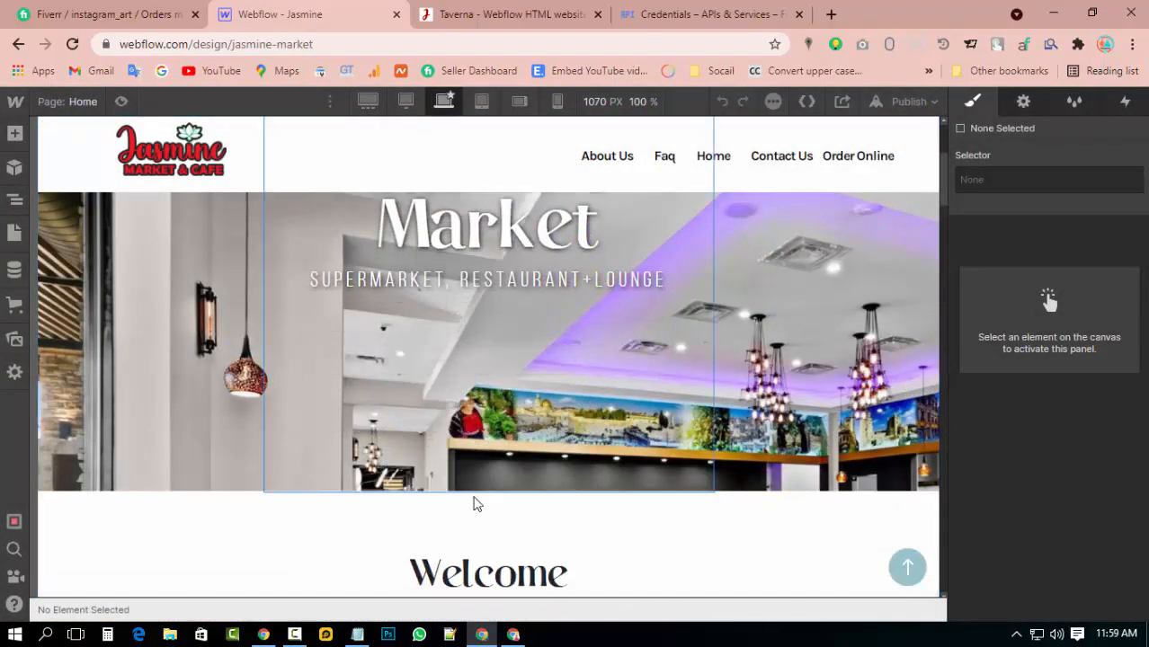
scroll(530, 514, down, 20)
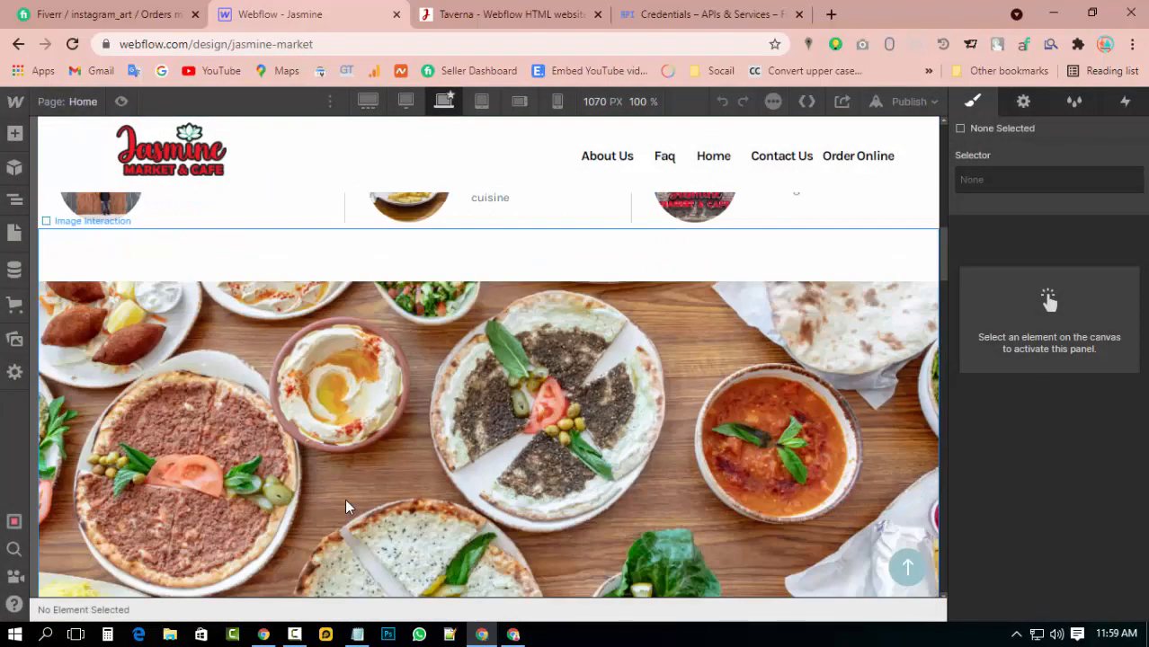
scroll(360, 449, up, 15)
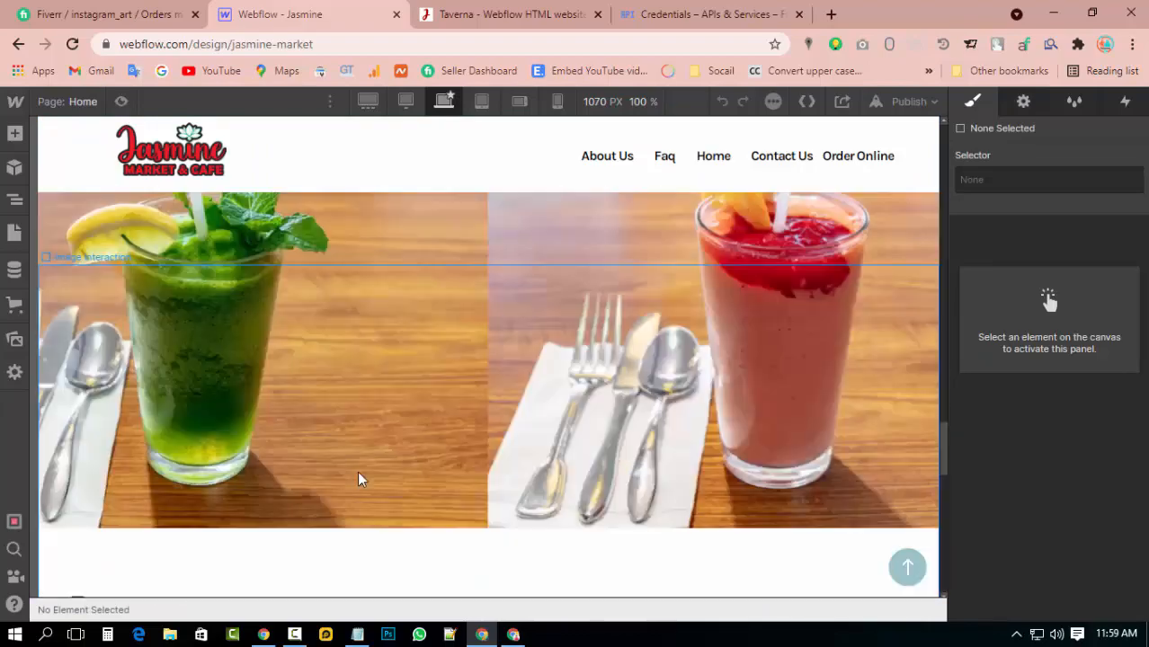
scroll(399, 416, up, 6)
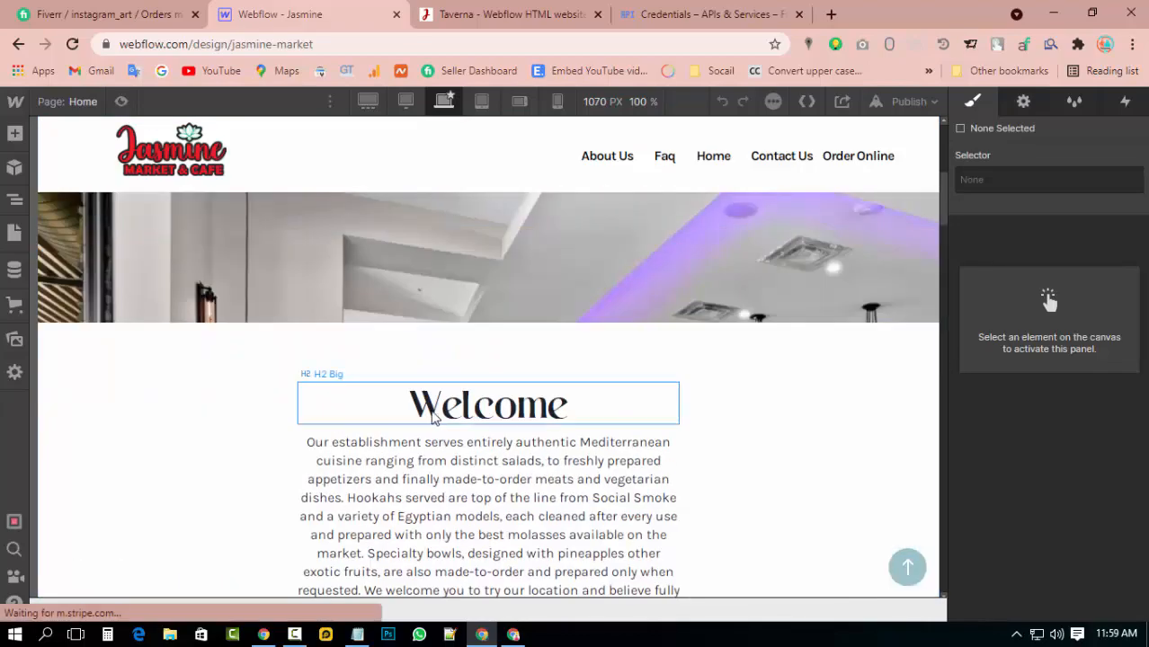
- Open the live jasmine-market.com site's Contact Us page and check how its embedded Google map loads
click(526, 11)
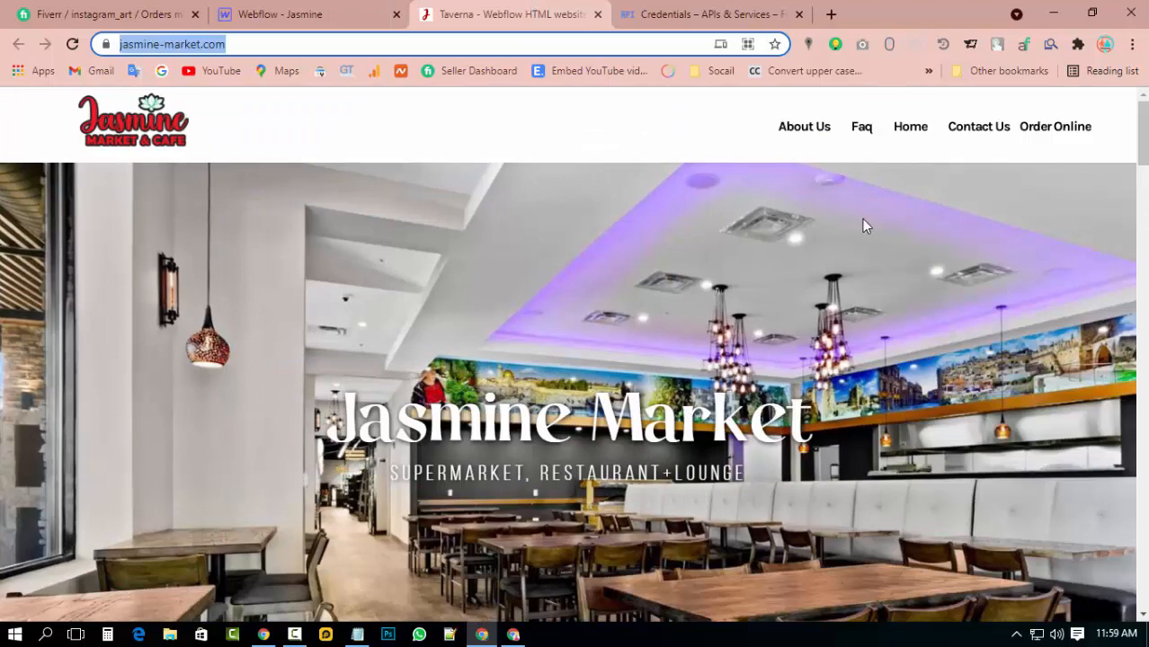
scroll(861, 224, down, 7)
scroll(826, 403, up, 7)
click(968, 131)
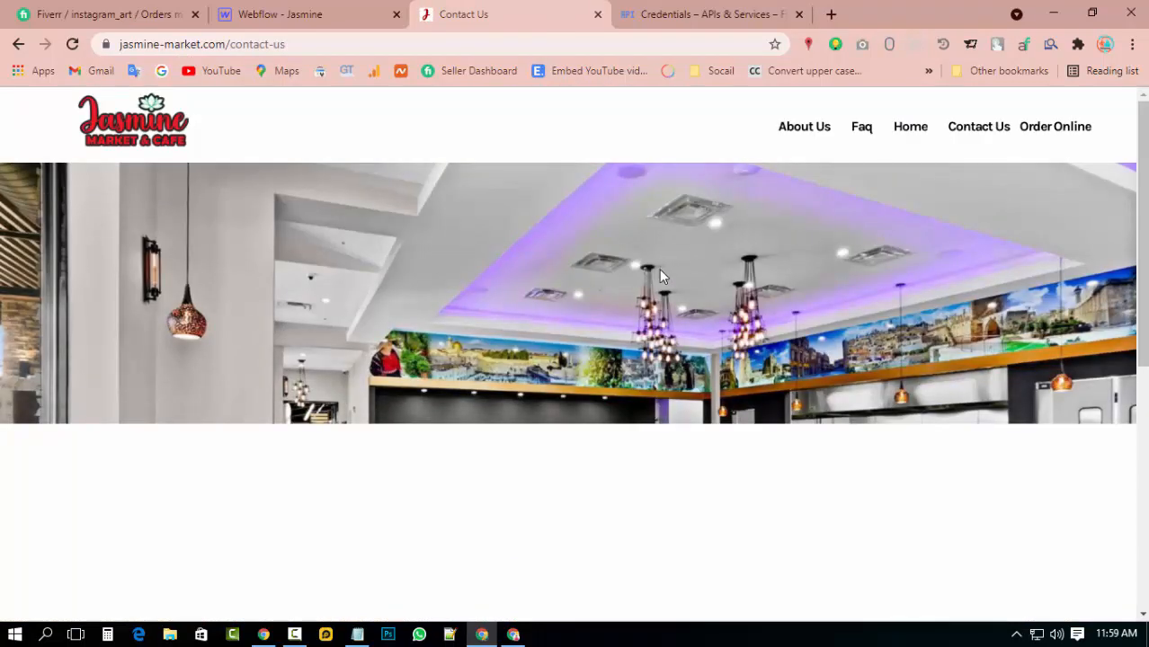
scroll(1015, 356, down, 2)
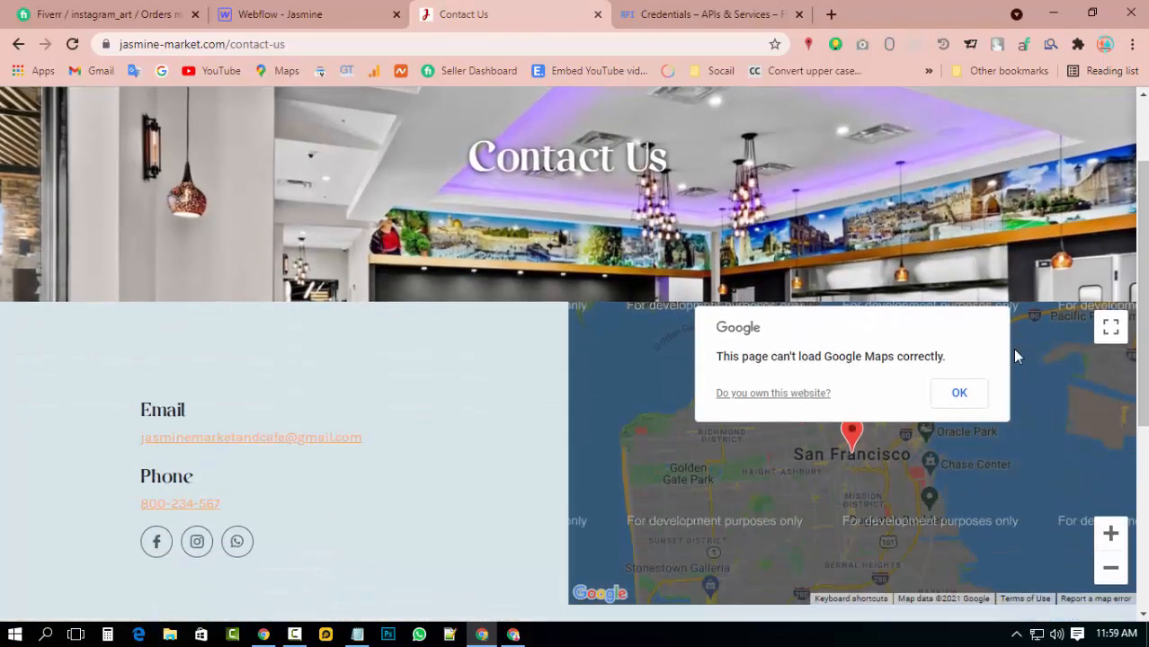
- Return to the Webflow Designer and look through its settings, navigator, symbols and CMS collections for a place to enter a map key
click(324, 11)
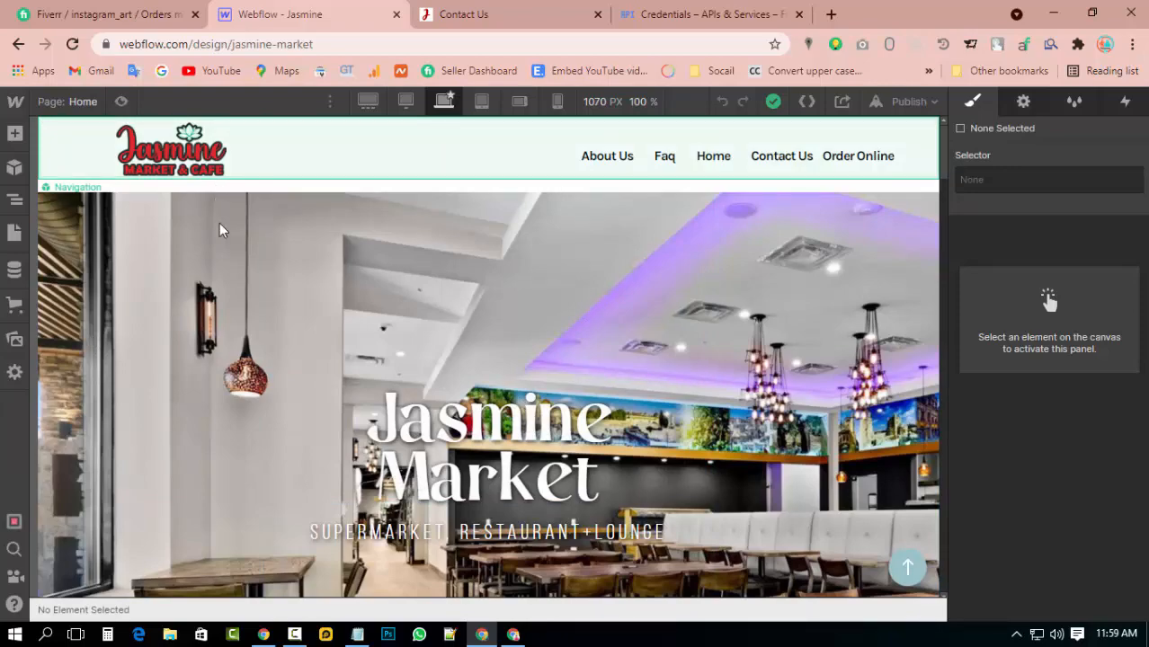
scroll(755, 418, down, 15)
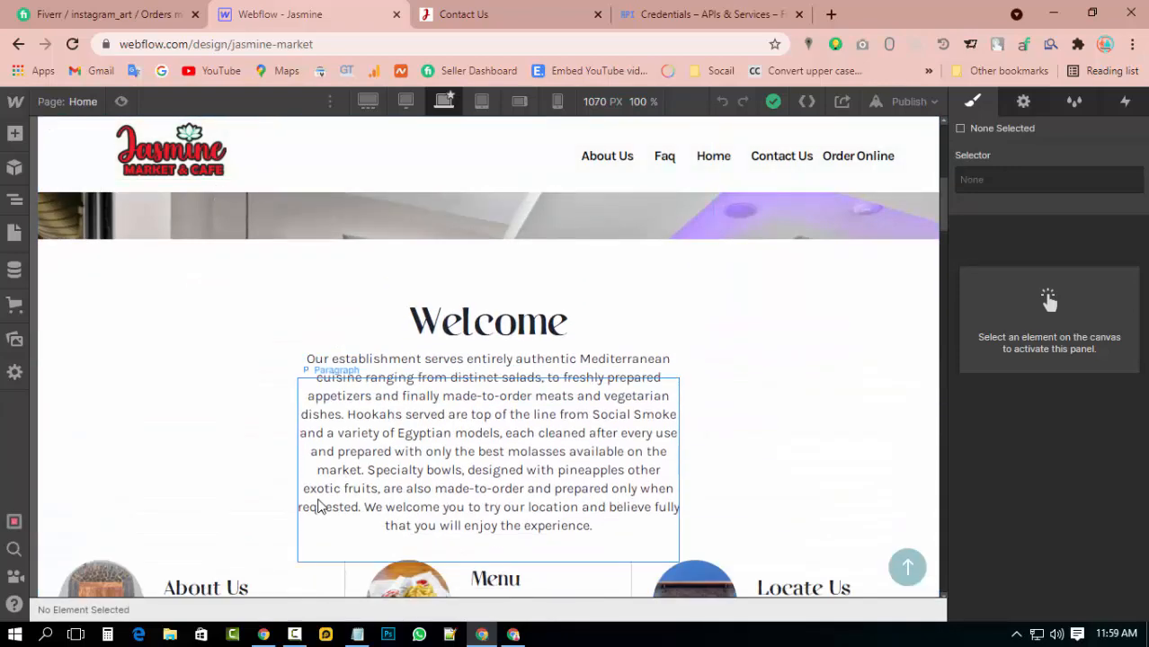
scroll(410, 465, up, 15)
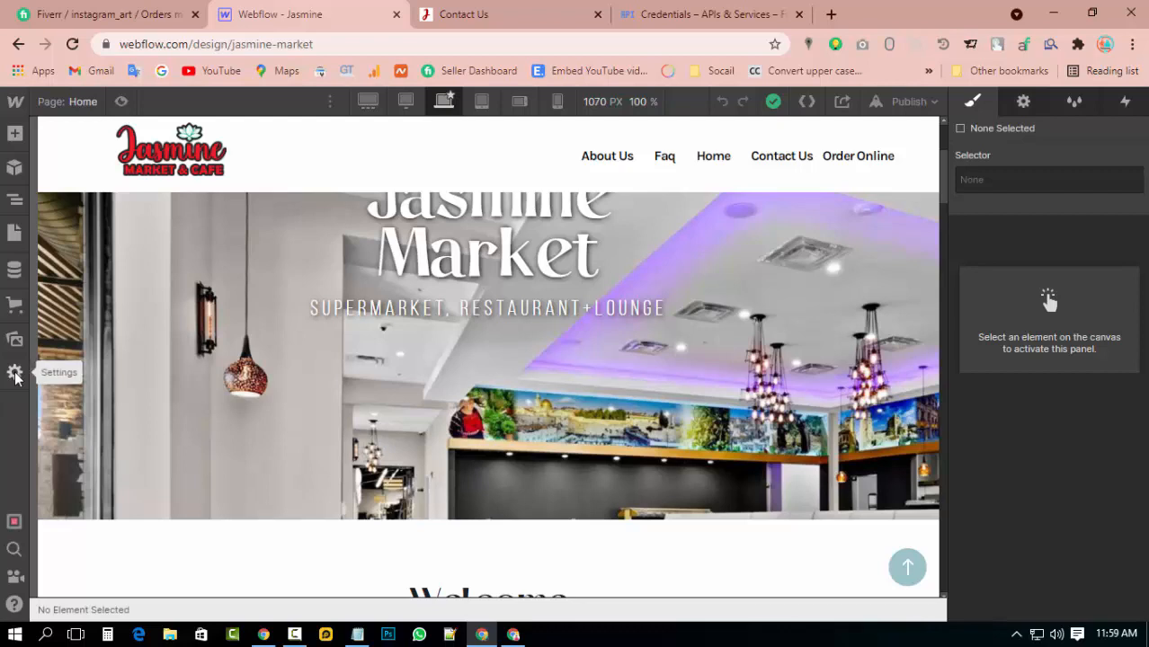
click(14, 374)
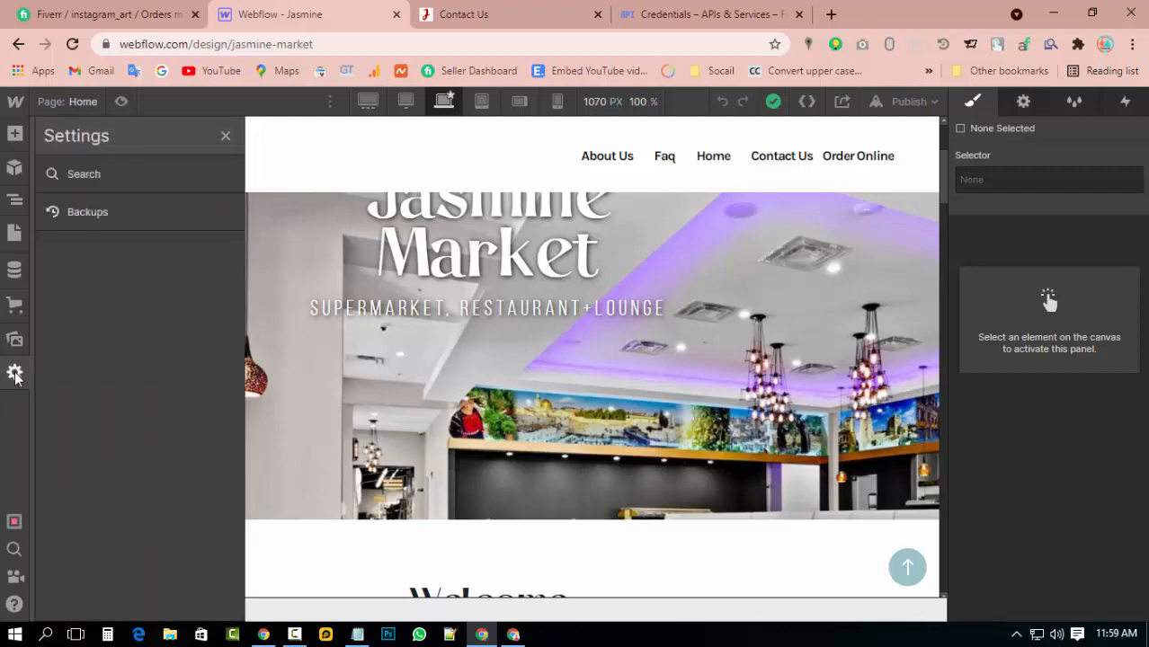
click(14, 203)
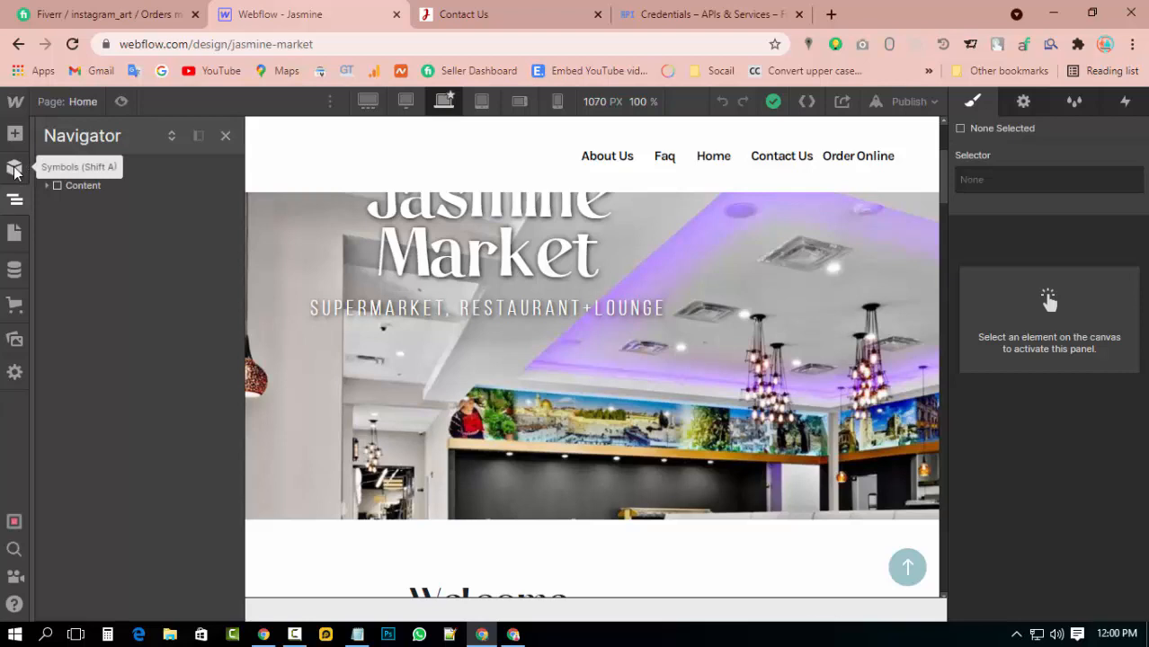
click(14, 170)
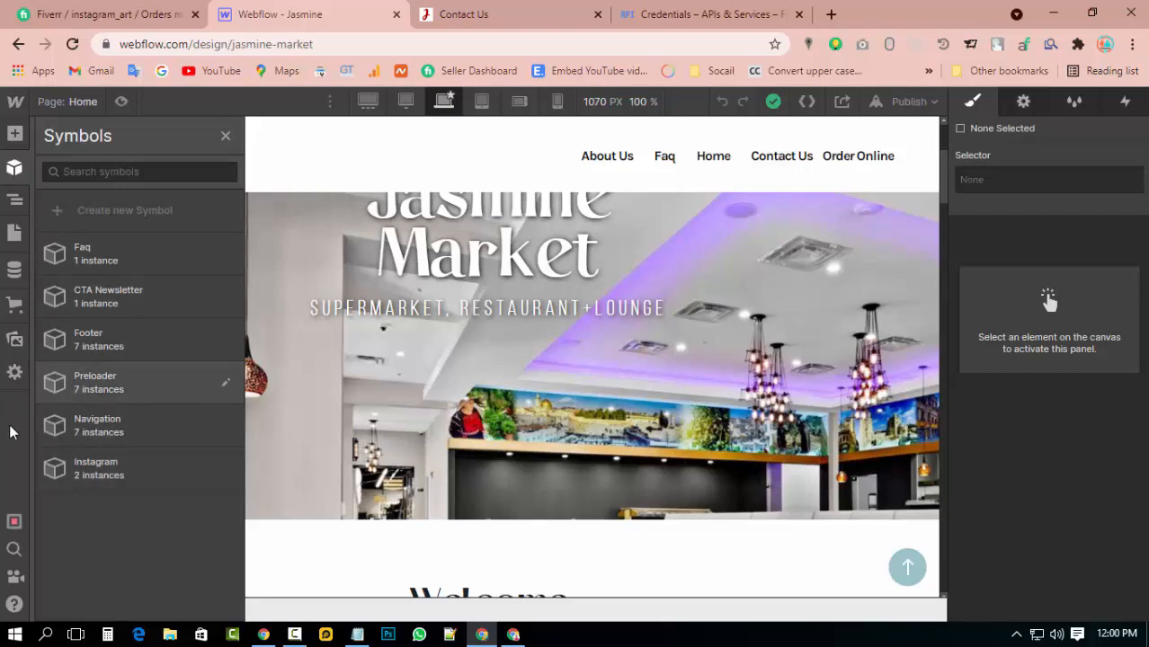
click(14, 273)
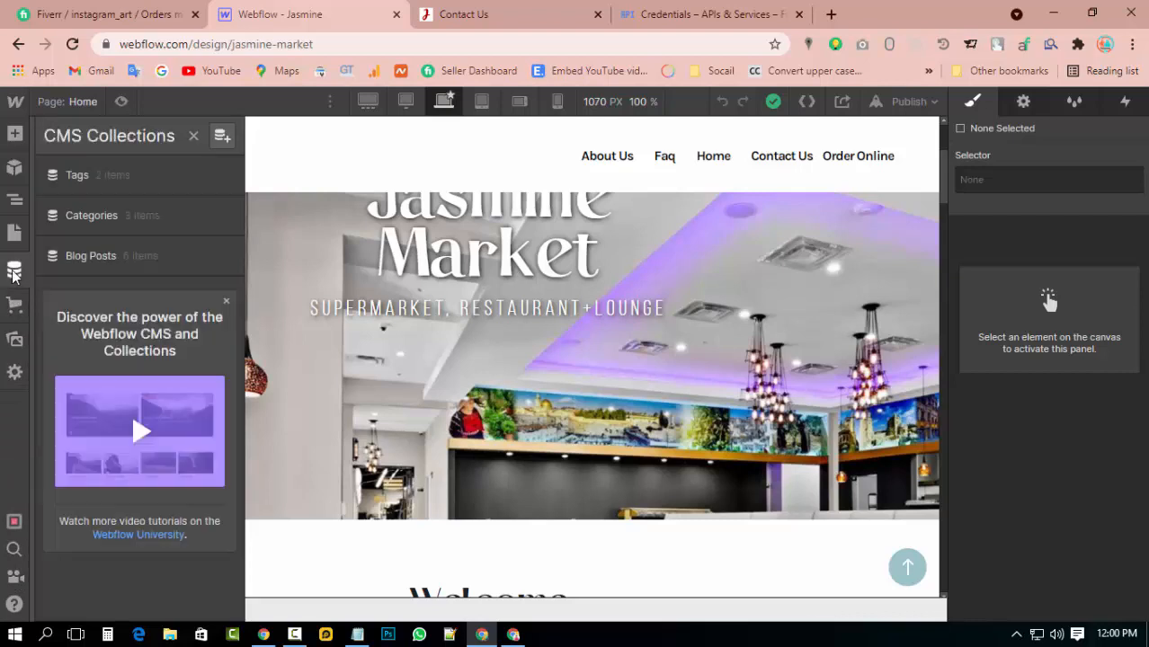
- Open the Jasmine project's Integrations settings and locate the Google Maps JavaScript API Key field
click(13, 107)
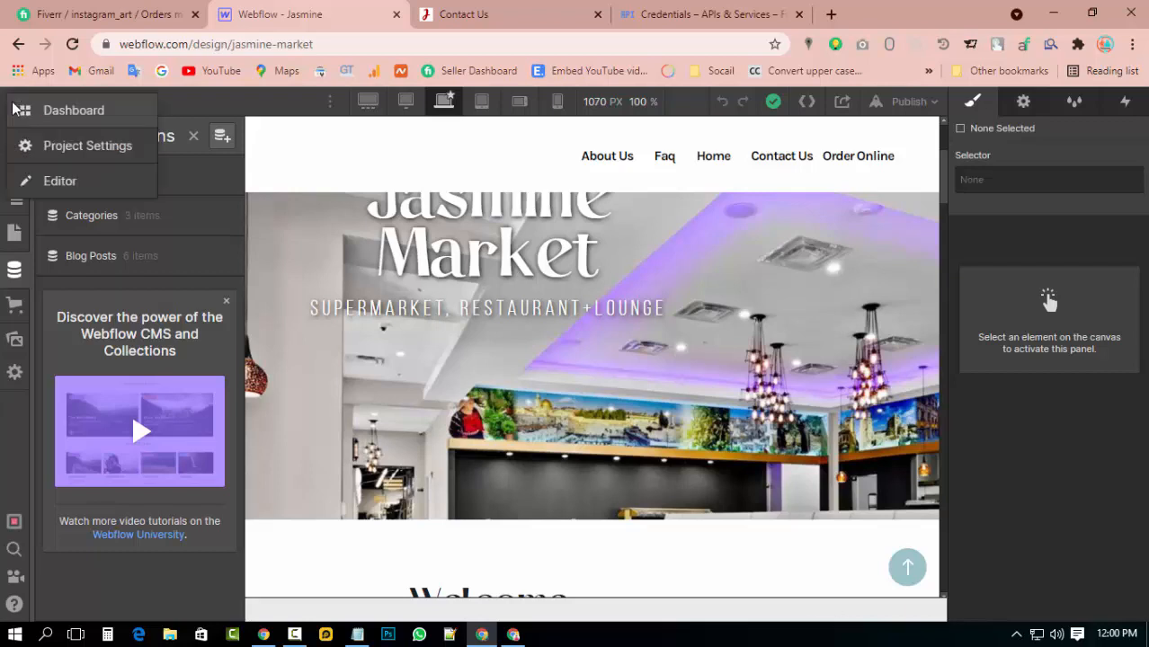
click(81, 153)
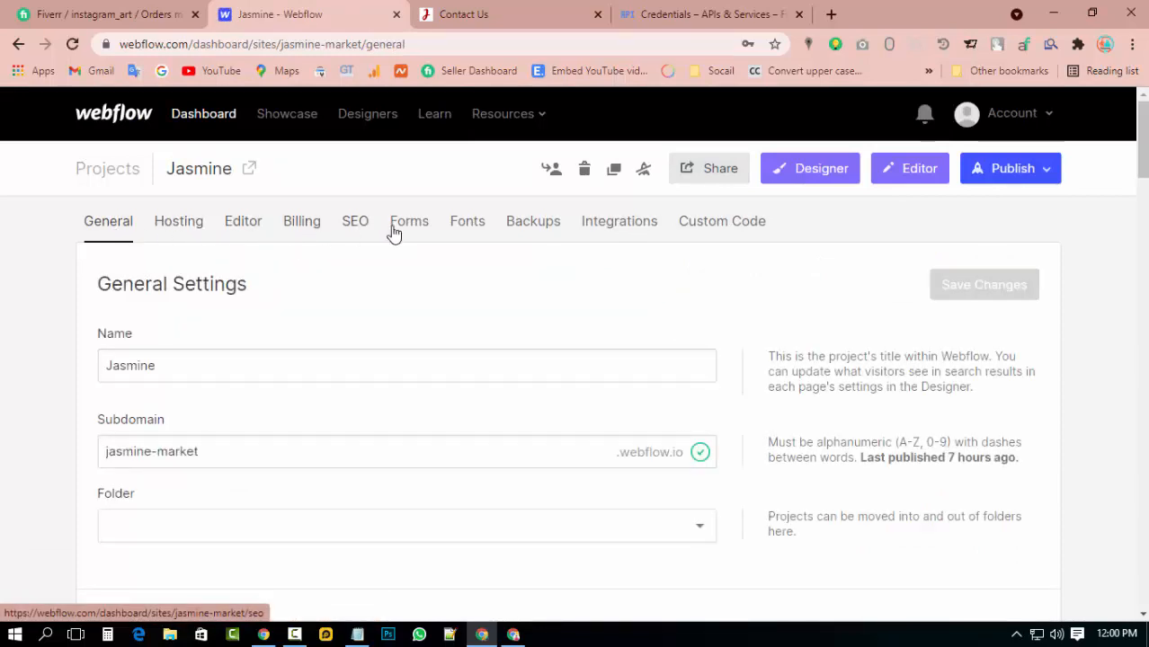
click(603, 231)
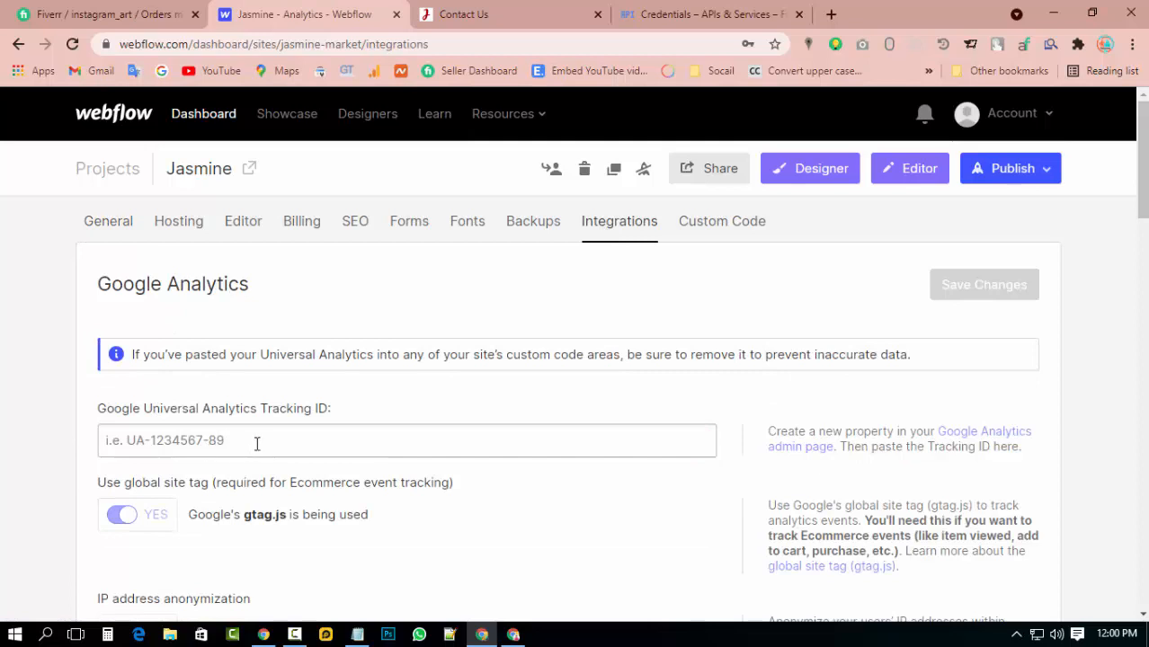
scroll(375, 437, down, 3)
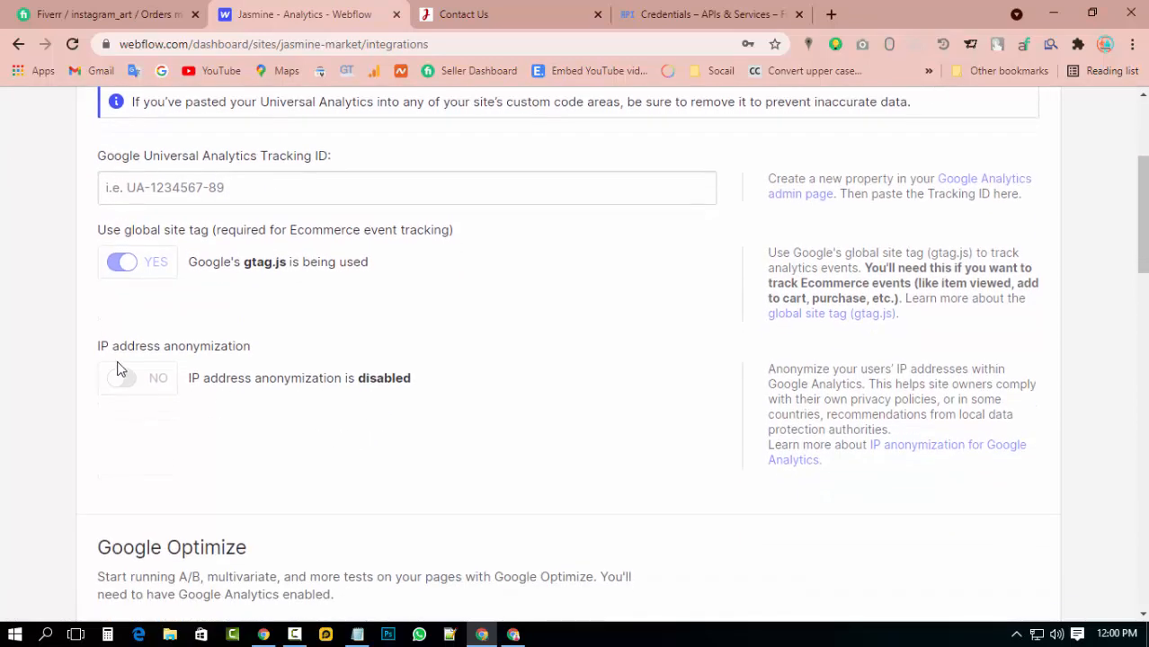
scroll(206, 362, down, 3)
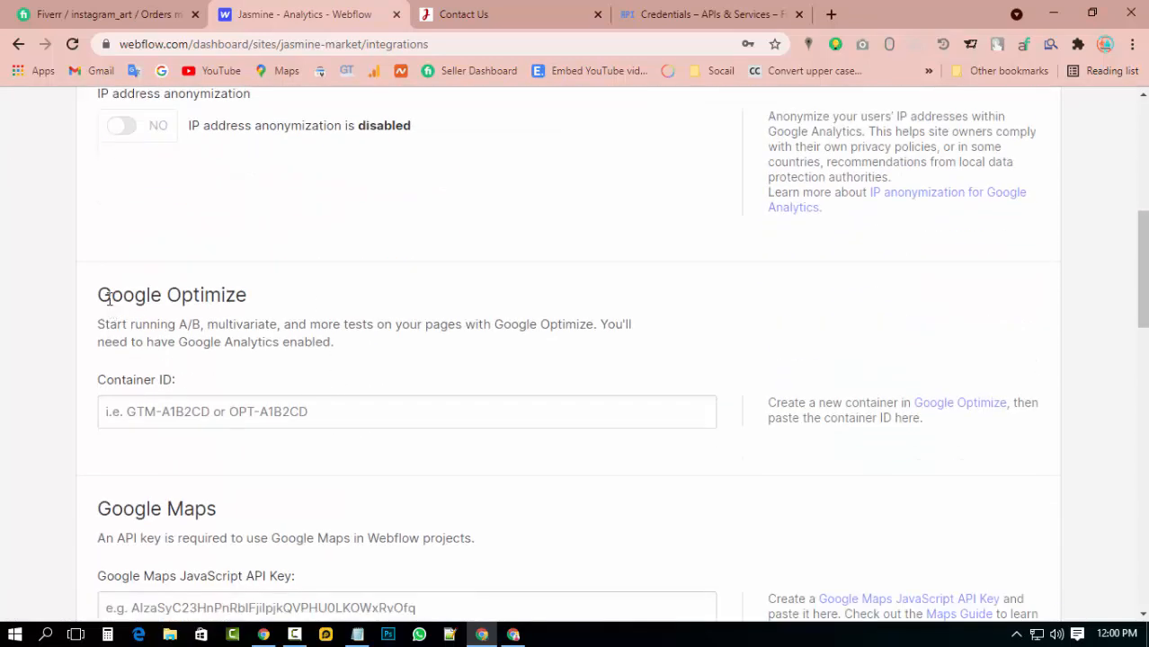
drag(109, 299, 266, 306)
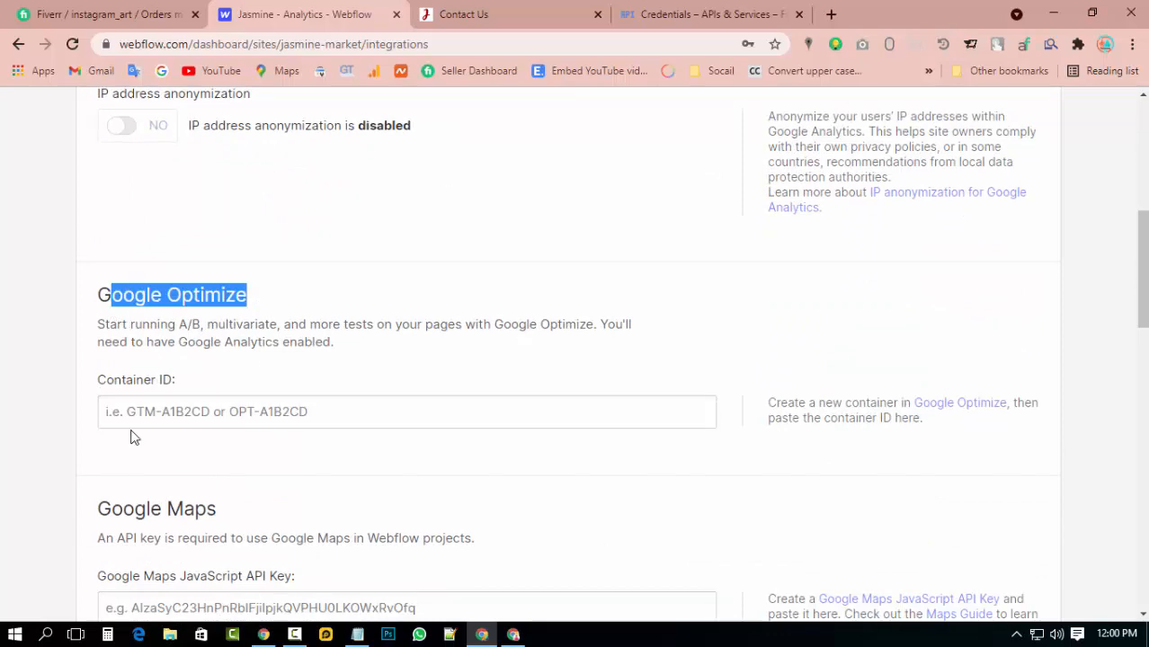
scroll(387, 479, down, 2)
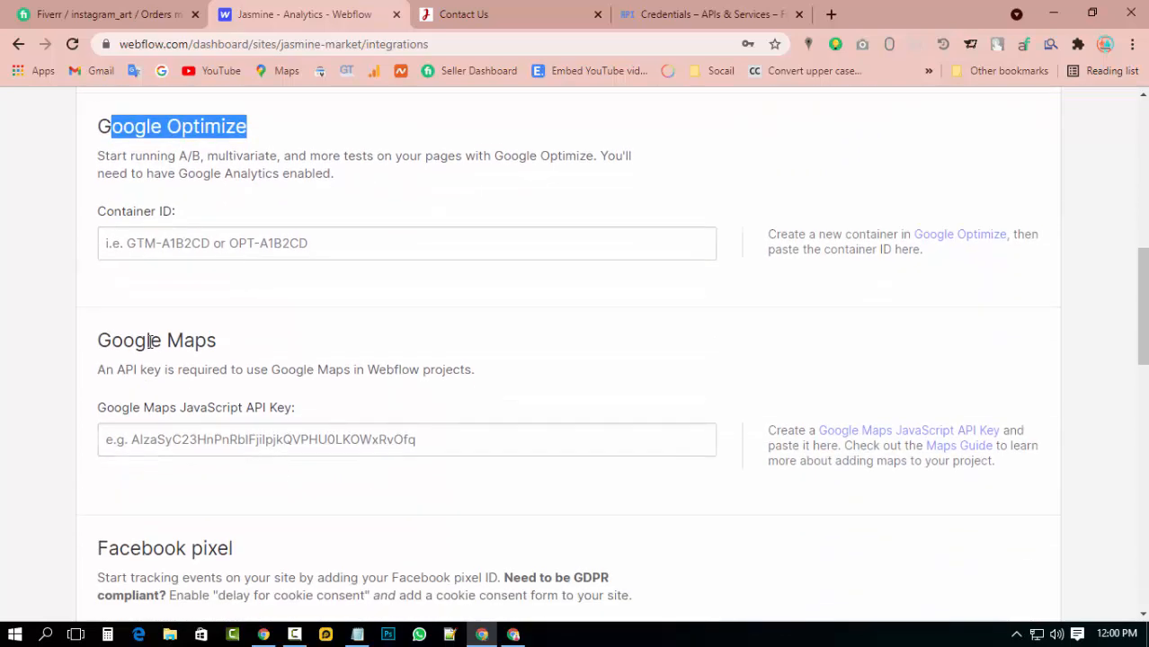
- Copy the API key from the Notepad note into the Google Maps JavaScript API Key field and save the integration changes
drag(102, 339, 249, 351)
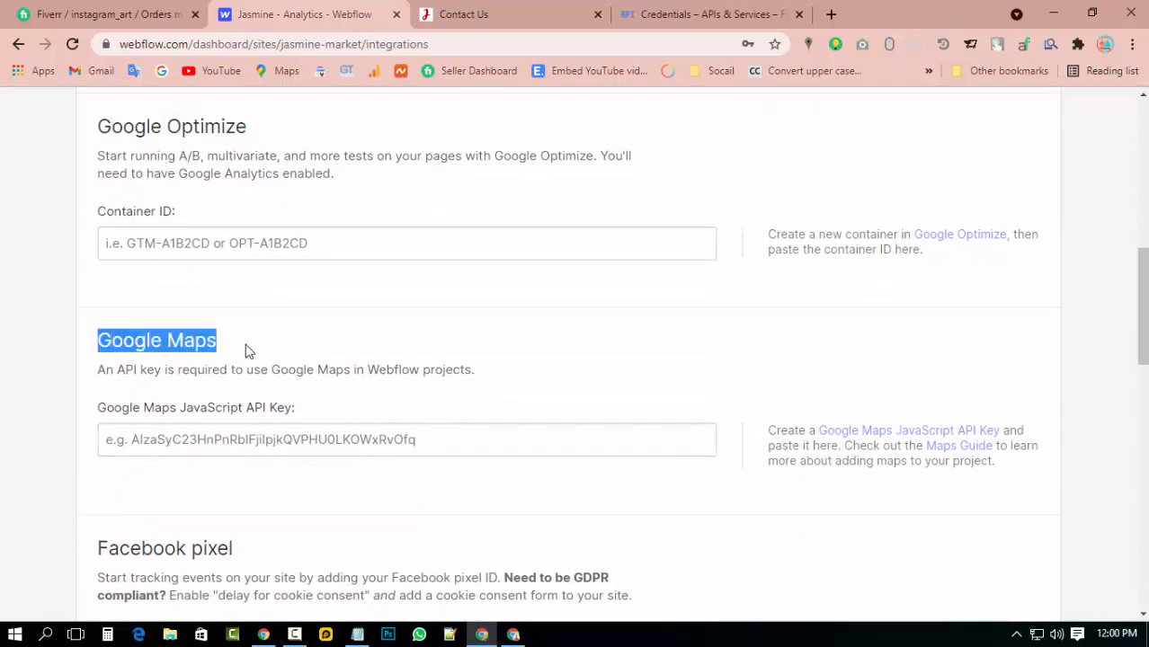
click(420, 441)
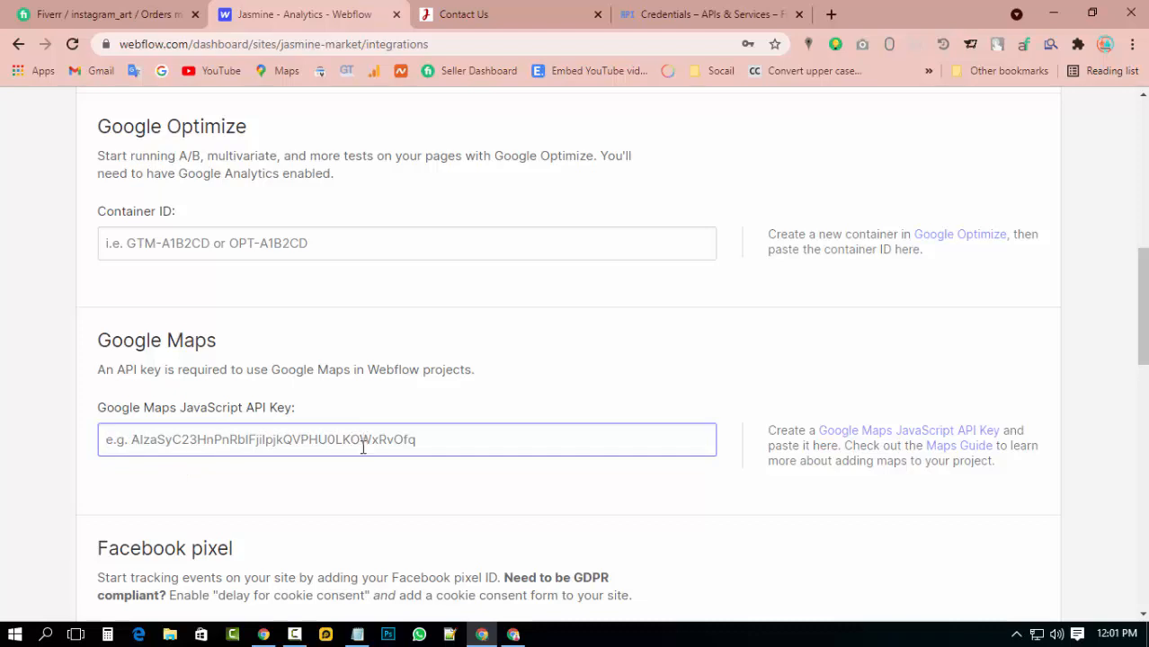
click(358, 634)
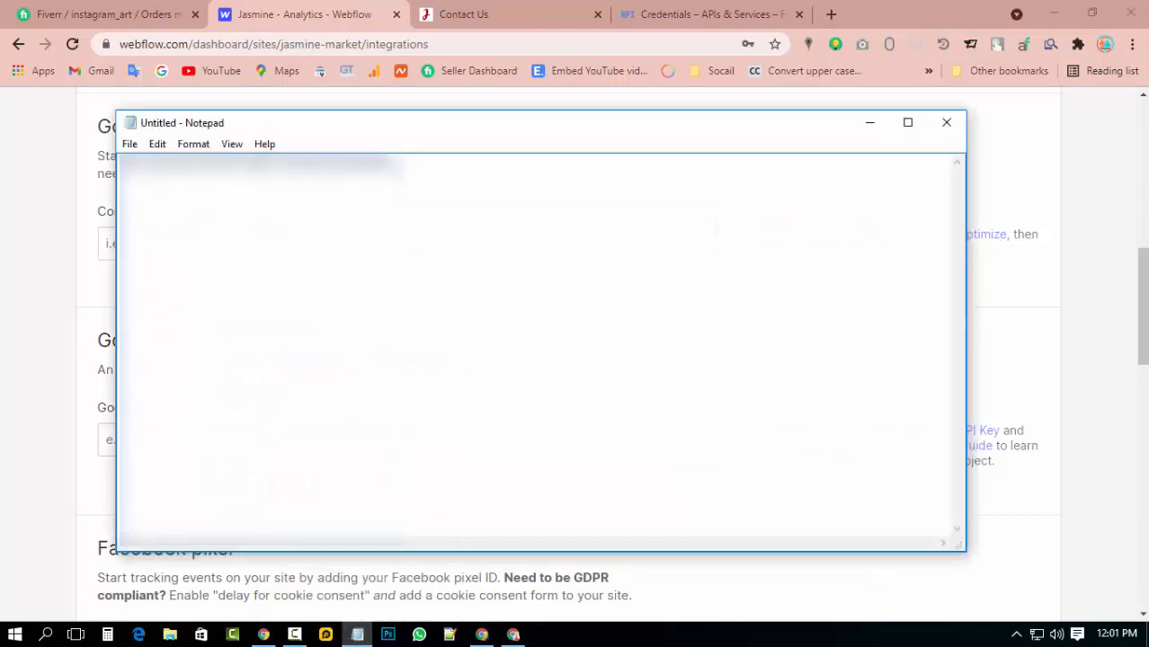
drag(387, 164, 123, 164)
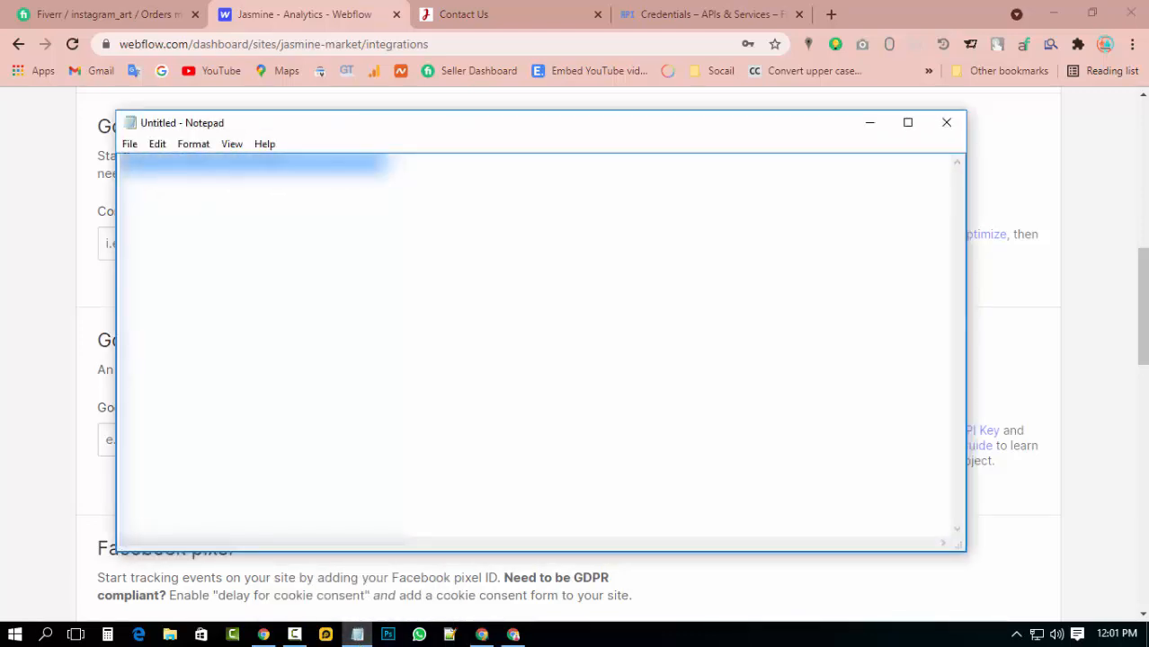
click(870, 123)
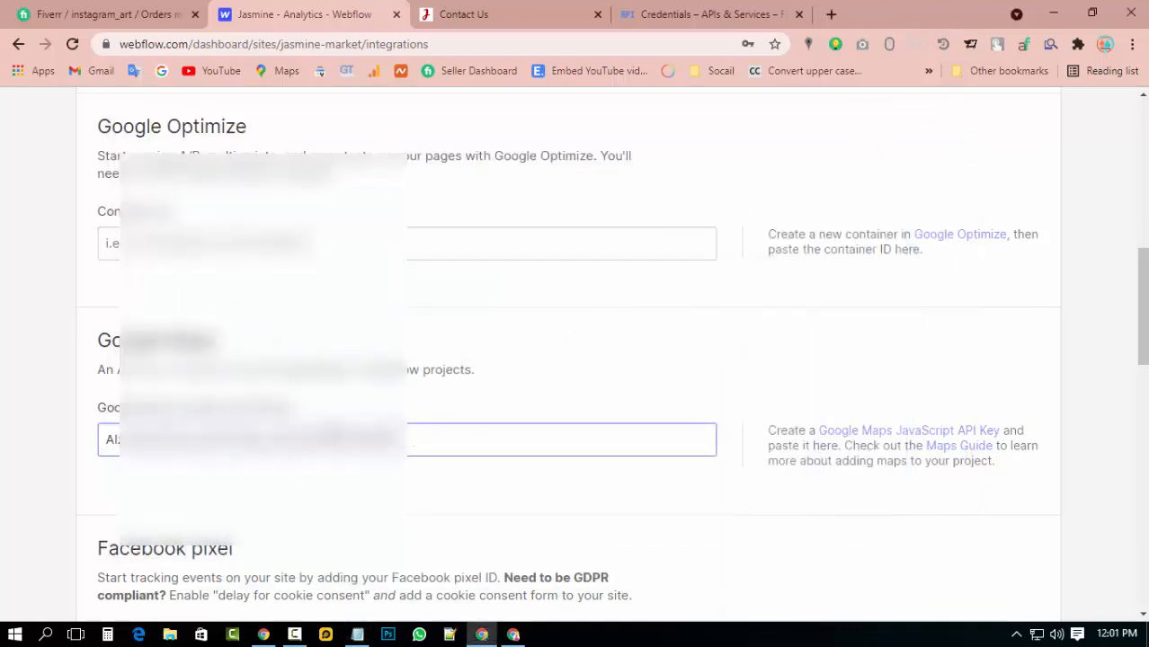
scroll(530, 508, down, 8)
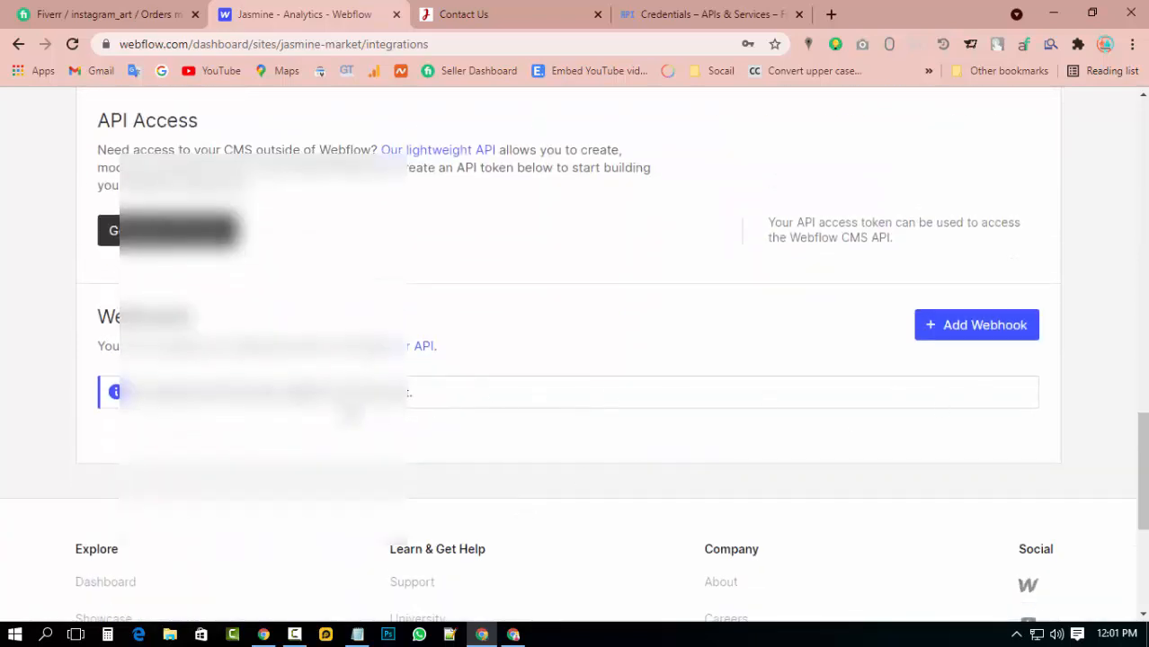
scroll(338, 415, down, 3)
scroll(323, 423, up, 3)
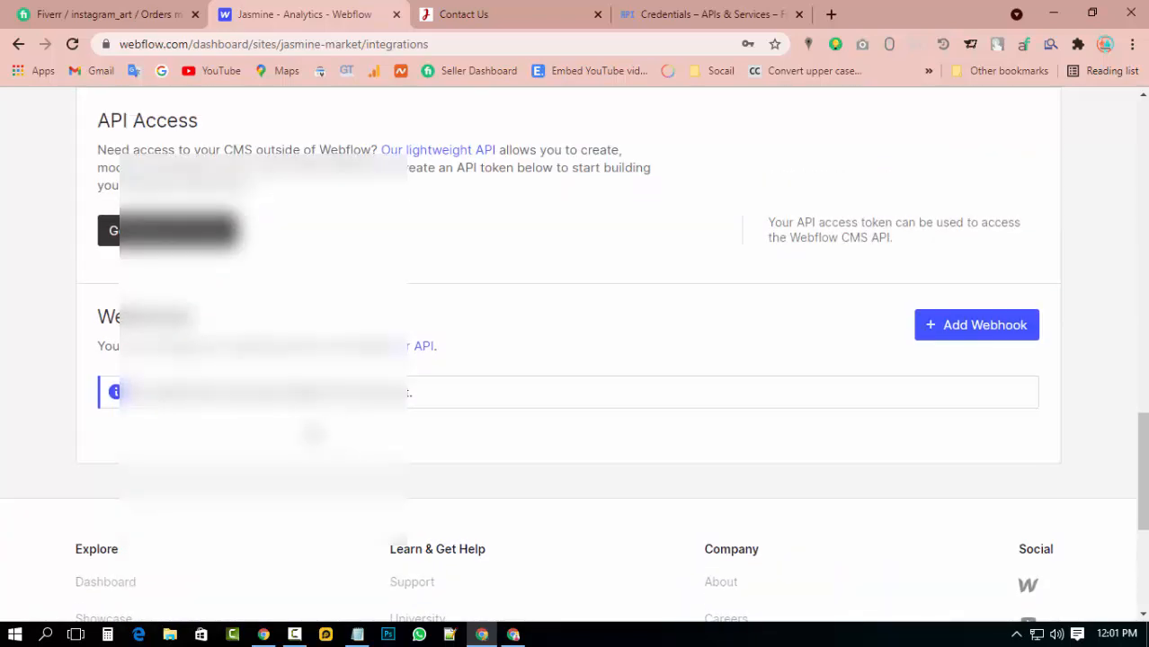
scroll(303, 410, up, 10)
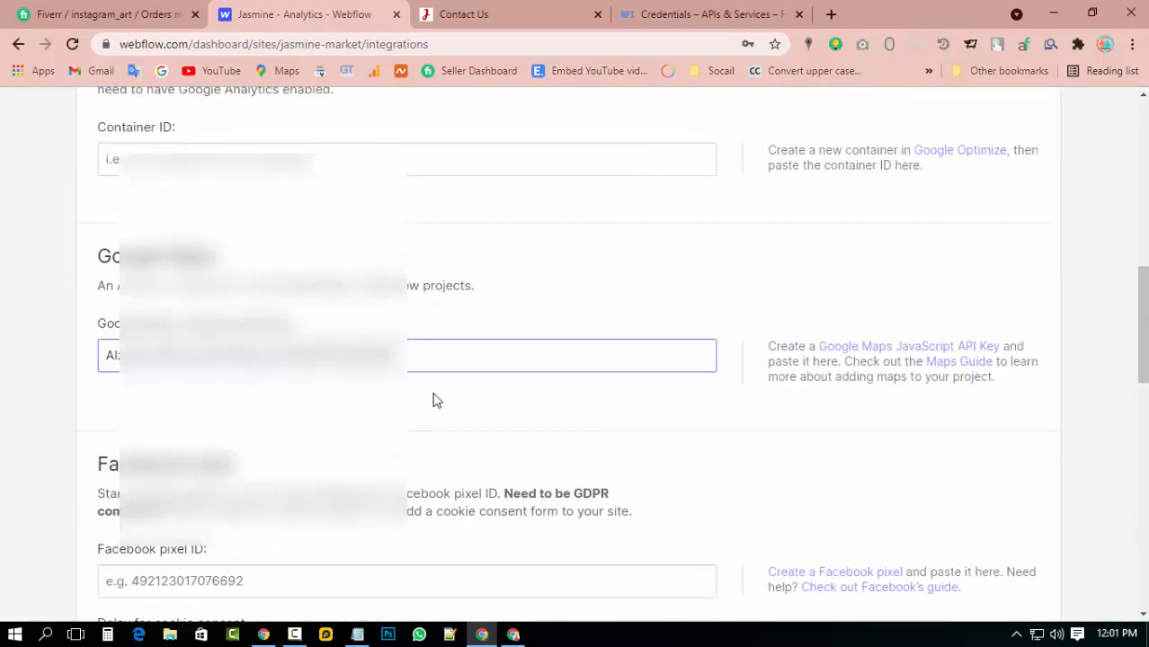
scroll(718, 435, up, 7)
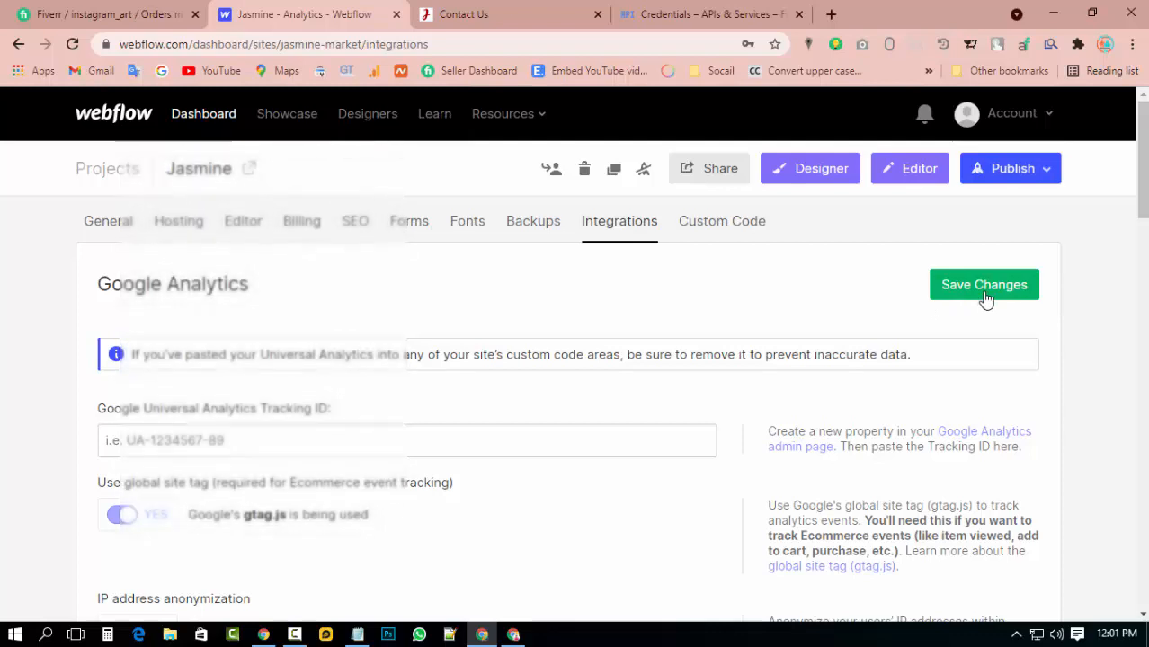
click(985, 287)
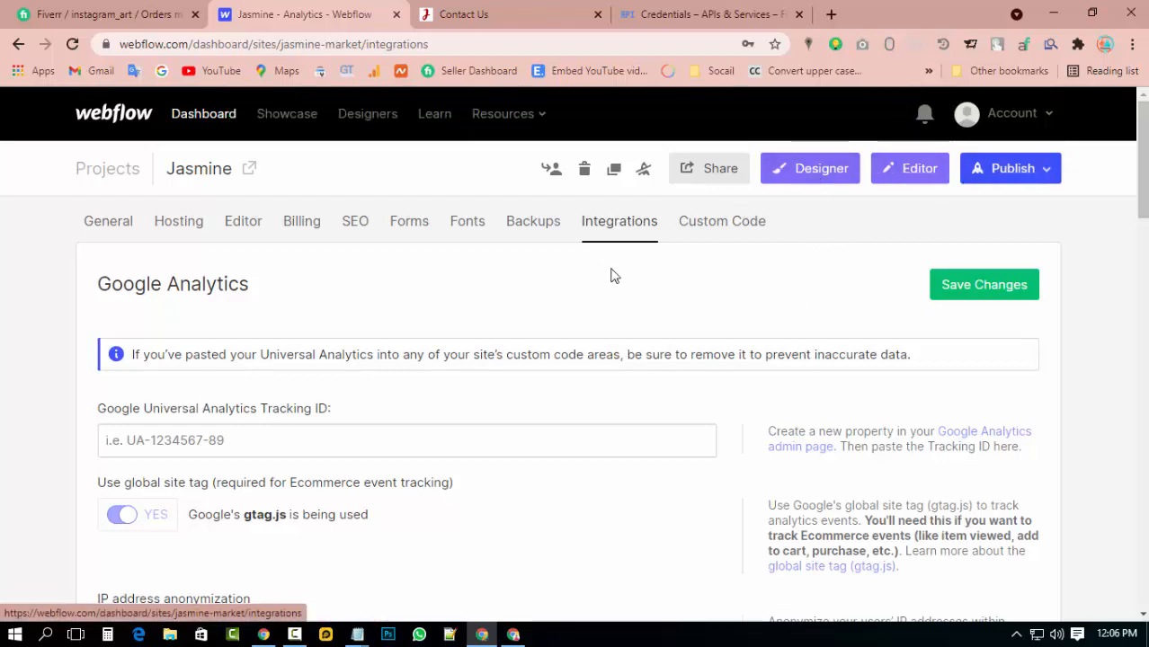
click(1017, 178)
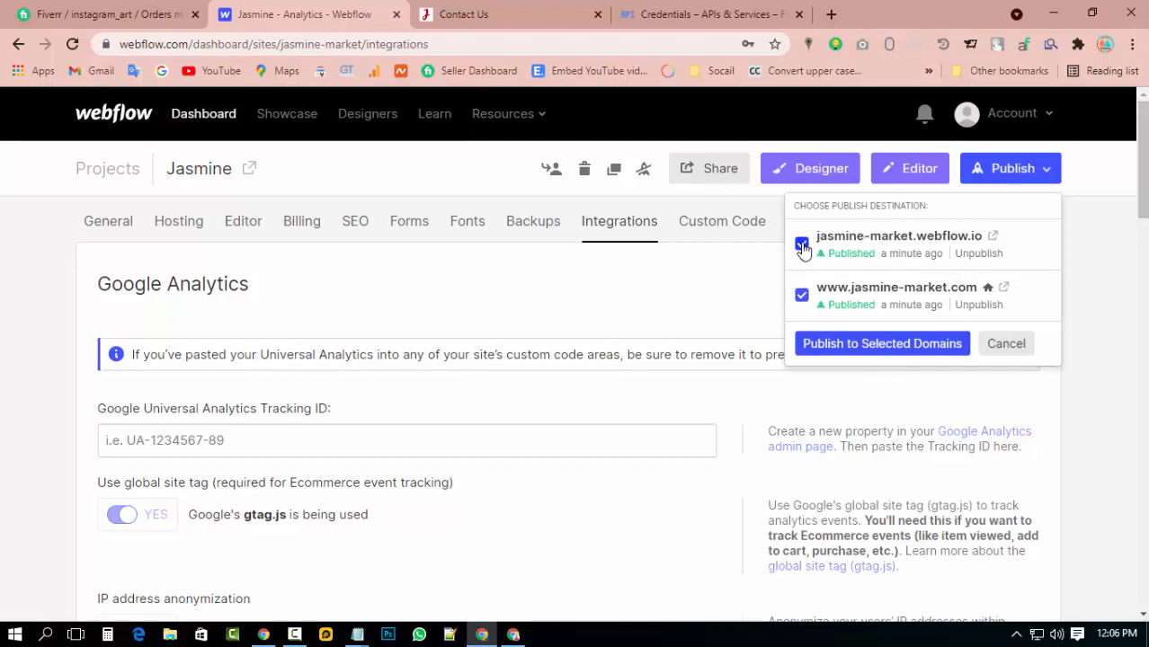
click(886, 346)
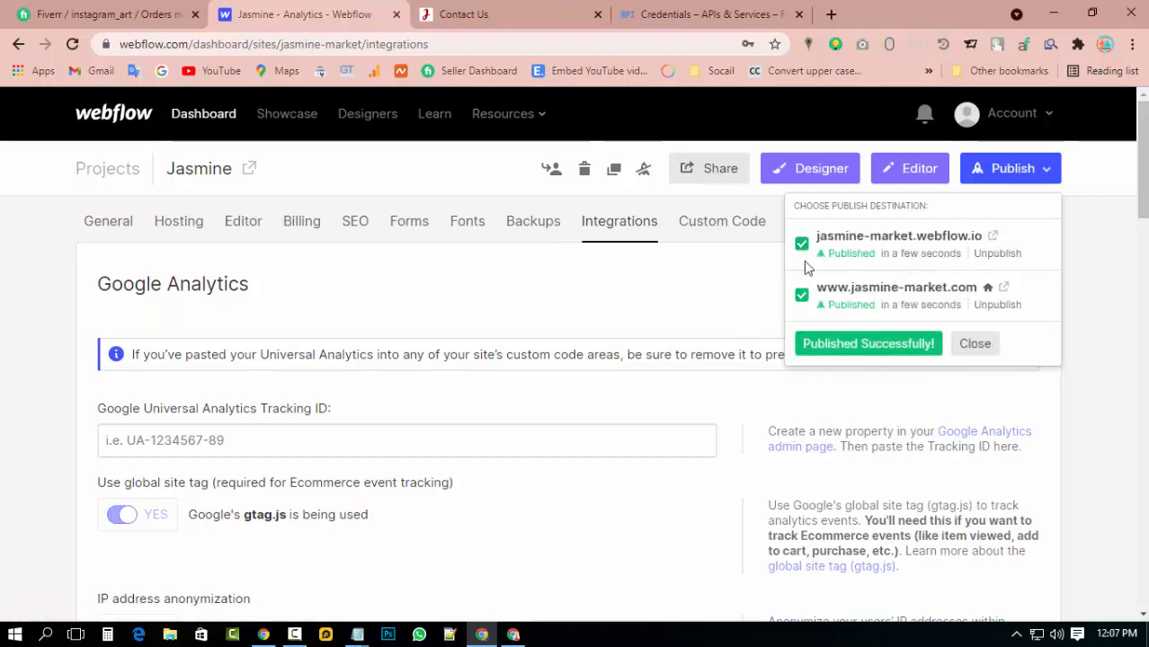
click(613, 304)
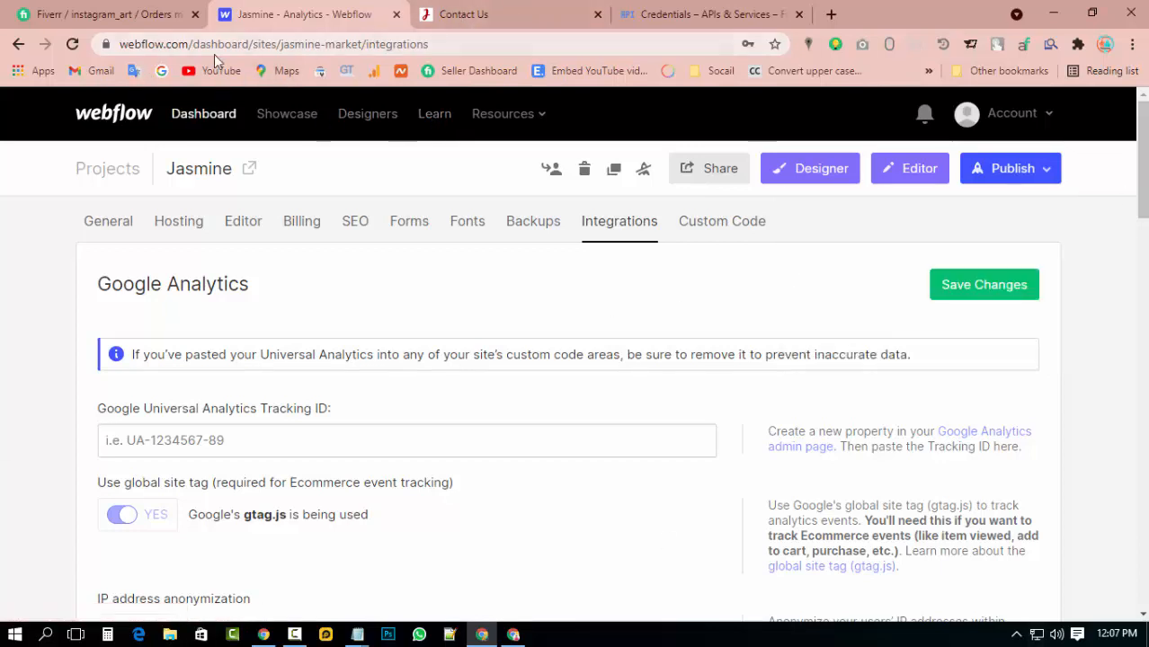
- Copy the live site's address jasmine-market.com and open it in a new incognito window
click(185, 44)
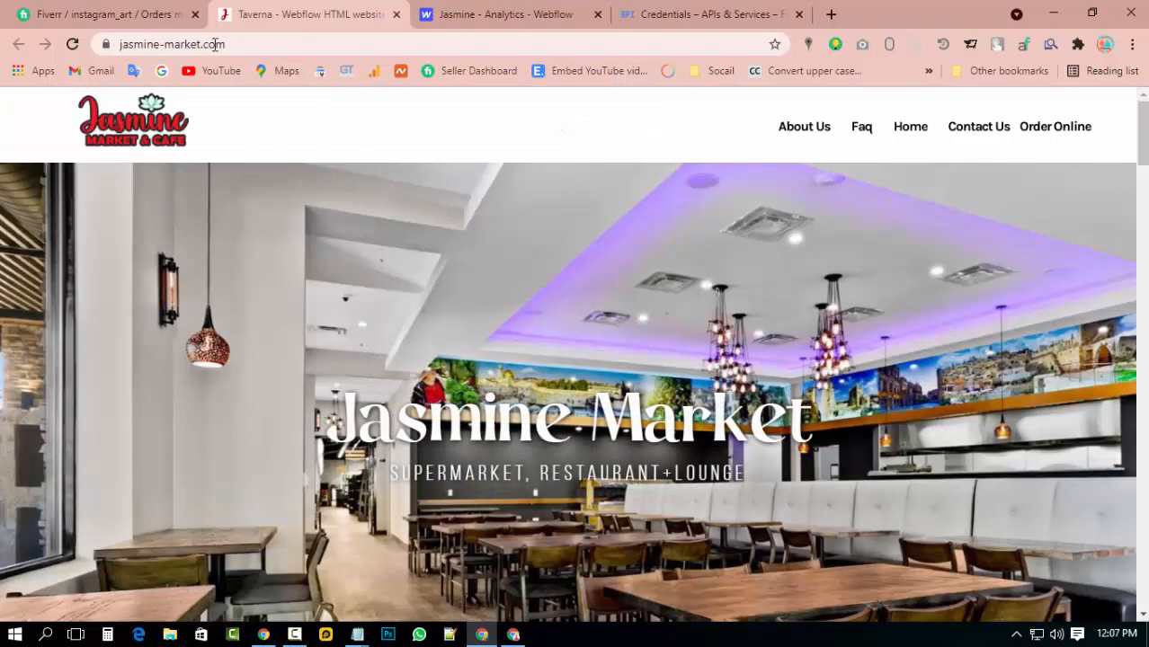
click(216, 45)
key(ctrl+c)
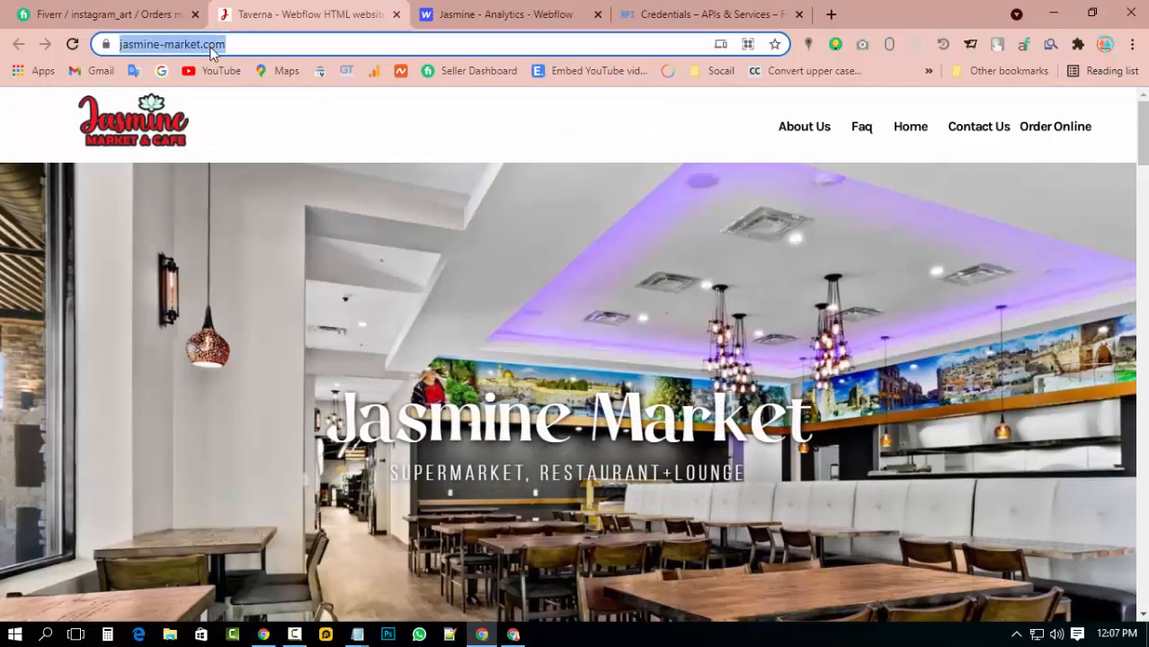
right_click(201, 45)
click(258, 137)
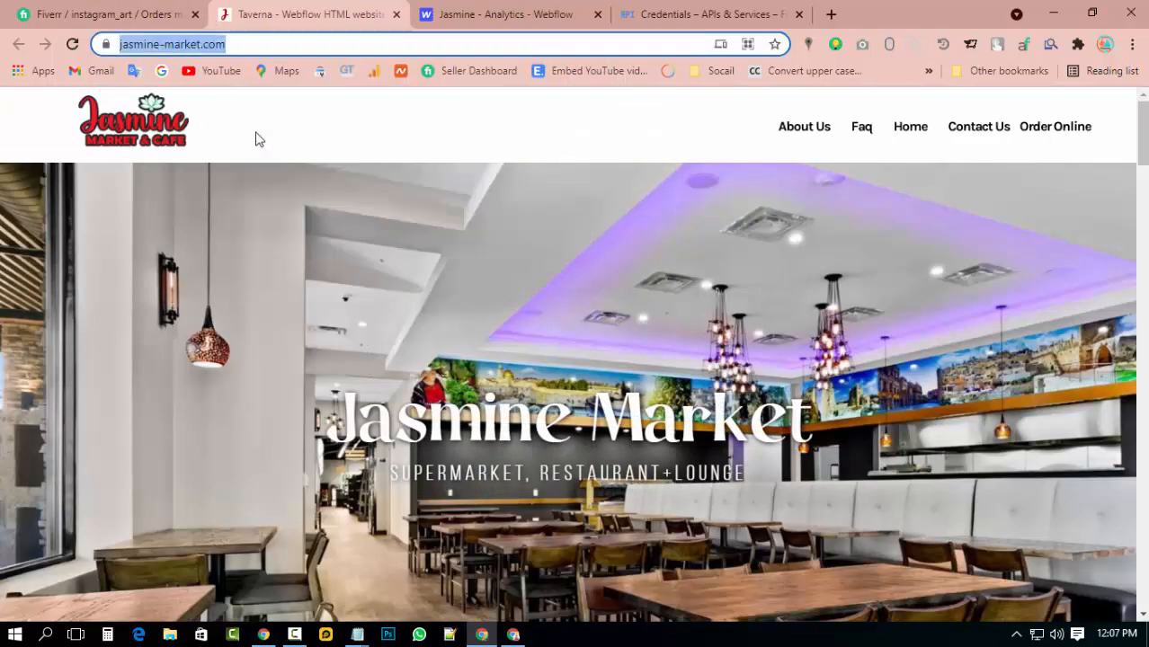
click(1132, 44)
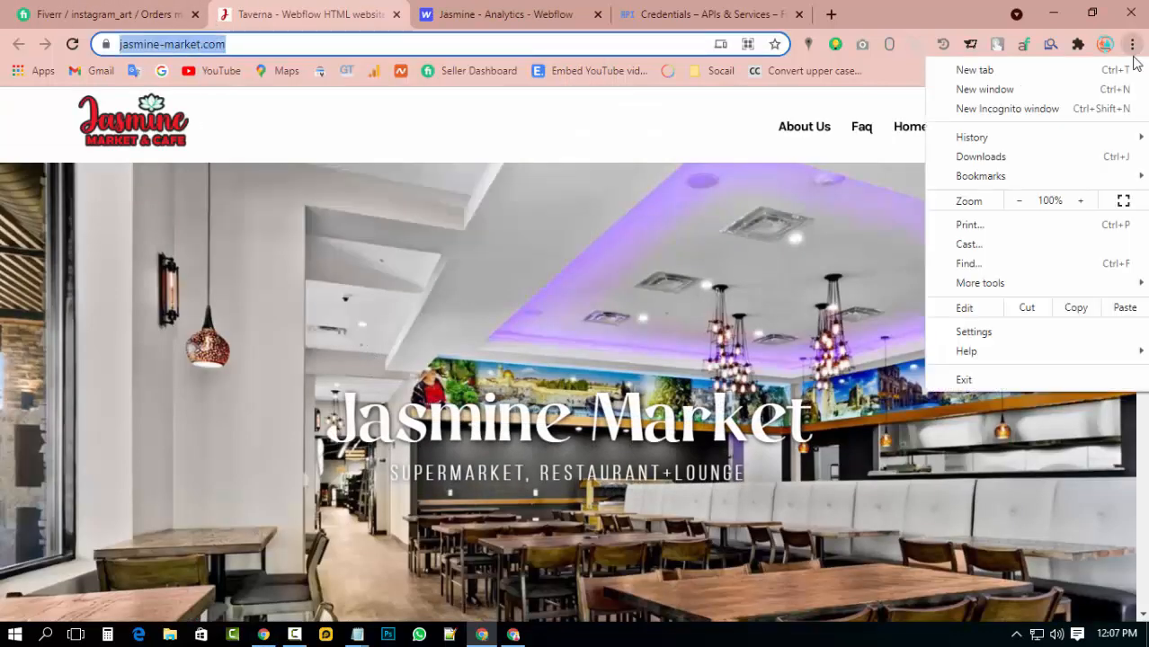
click(1020, 113)
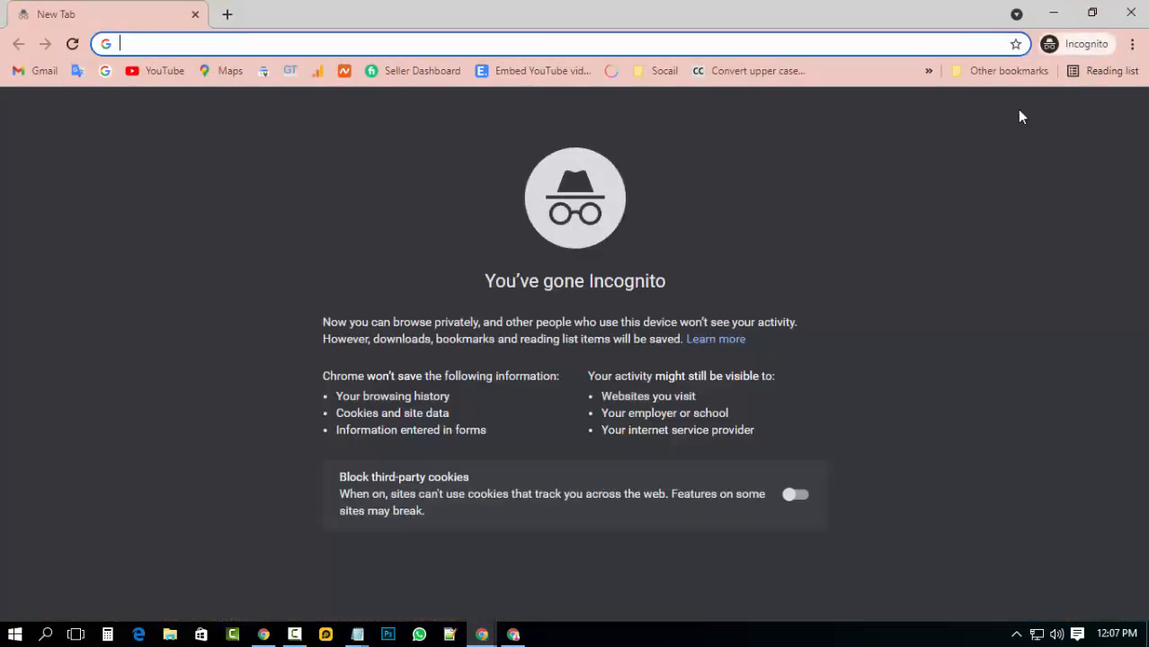
key(ctrl+v)
key(Return)
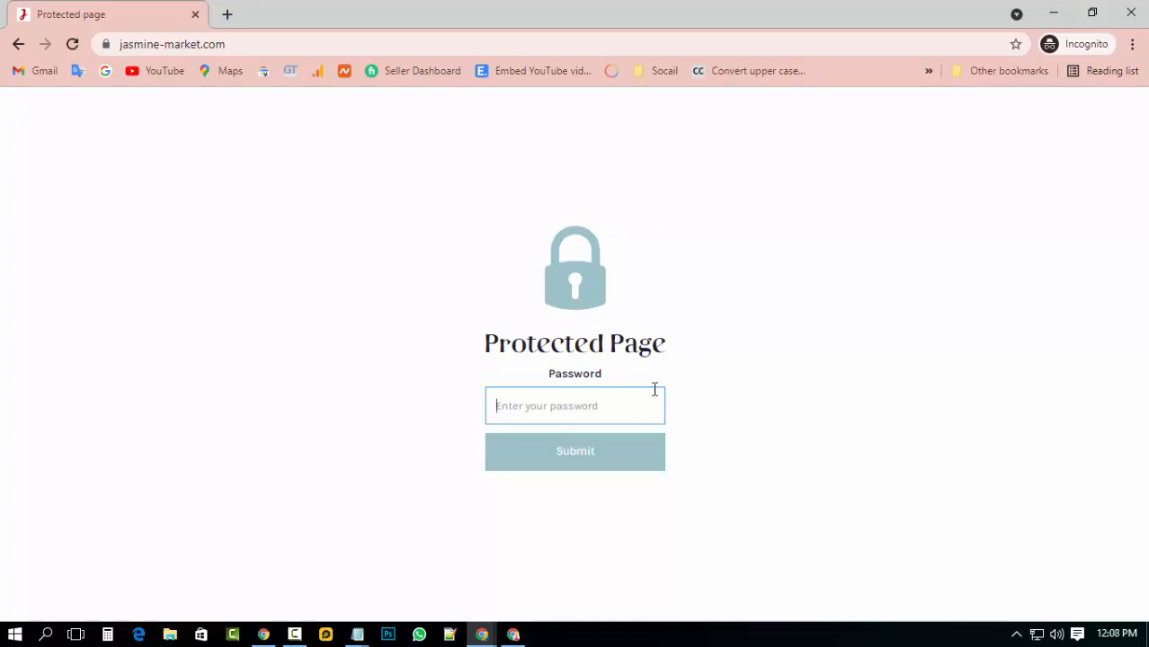
- Copy the site password from the Fiverr order requirements and submit it on the protected page in the incognito window
click(1053, 11)
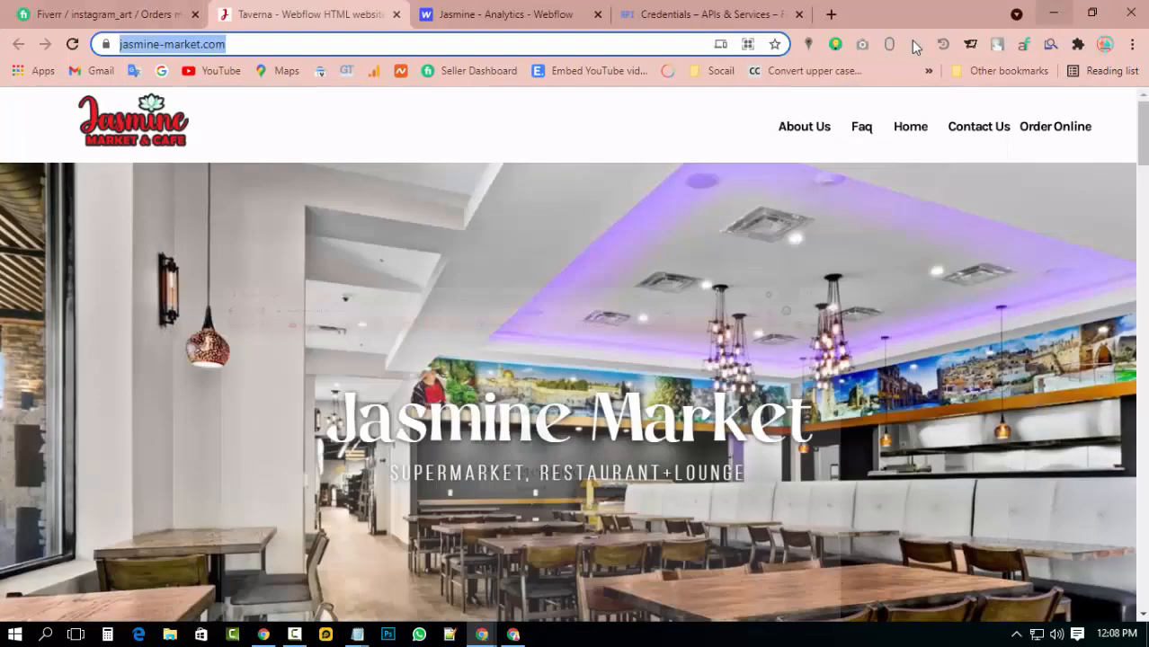
click(126, 11)
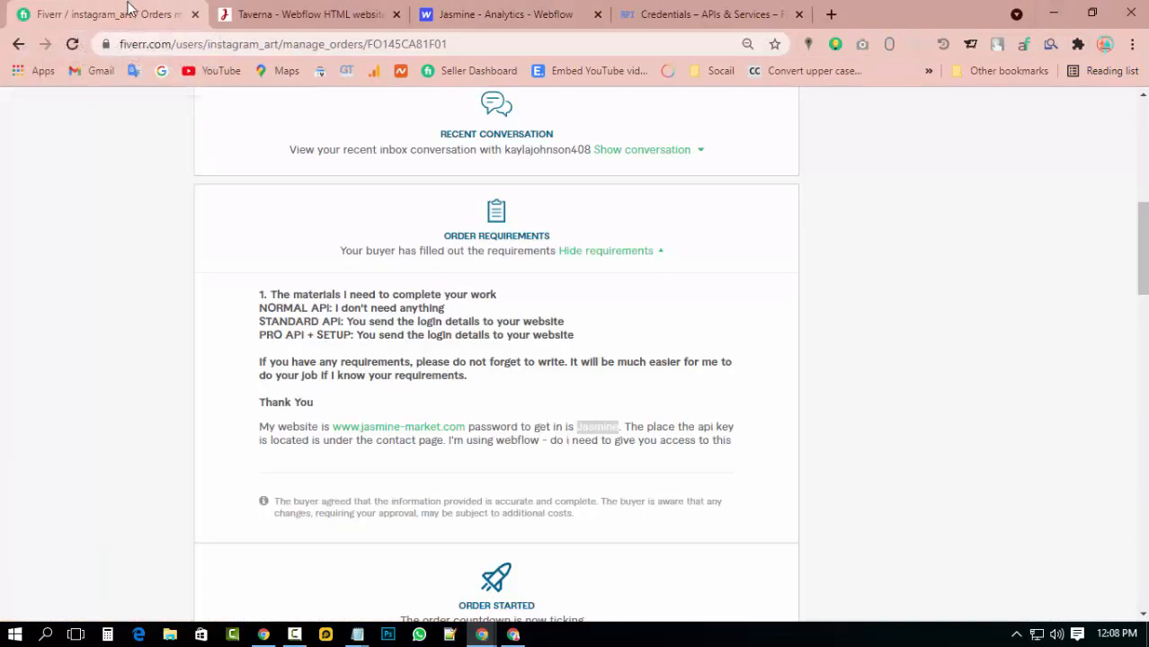
right_click(600, 433)
click(625, 438)
mouse_move(486, 637)
click(598, 576)
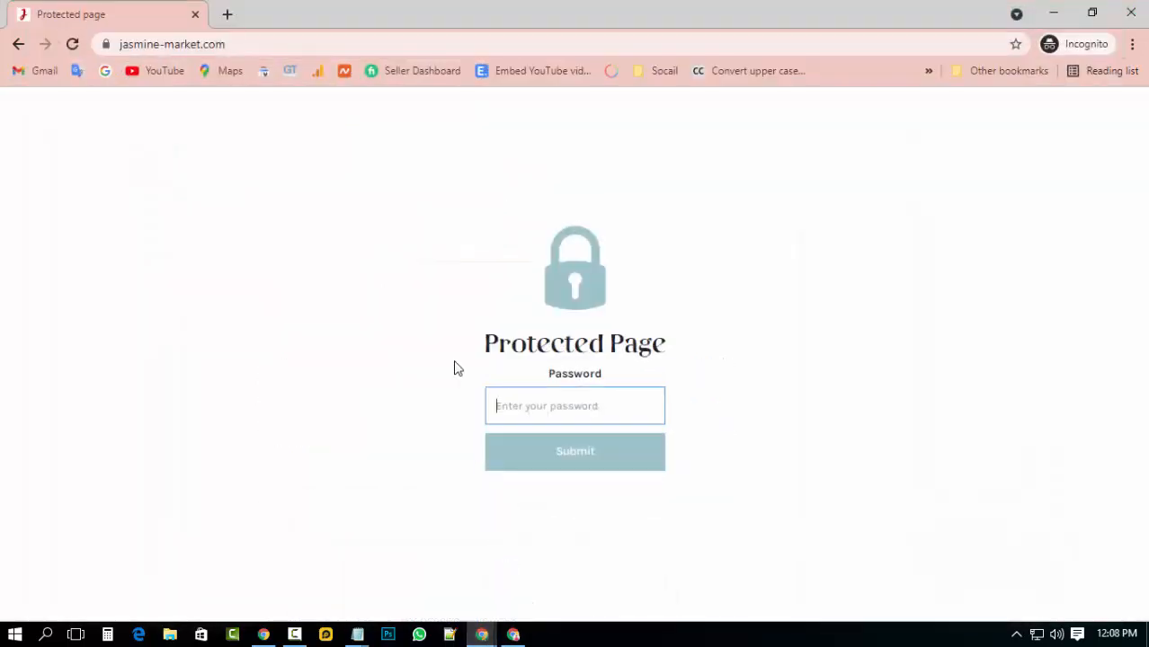
click(547, 409)
key(ctrl+v)
key(Return)
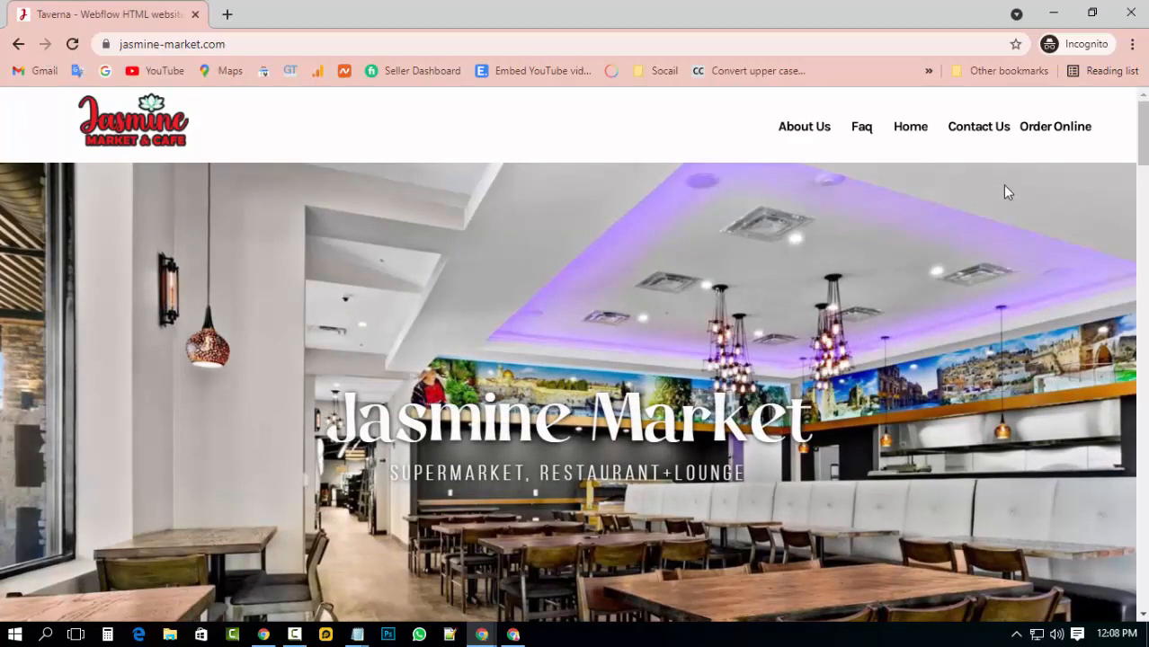
- Open the live site's Contact Us page and check how its embedded Google map loads with the new key
click(979, 130)
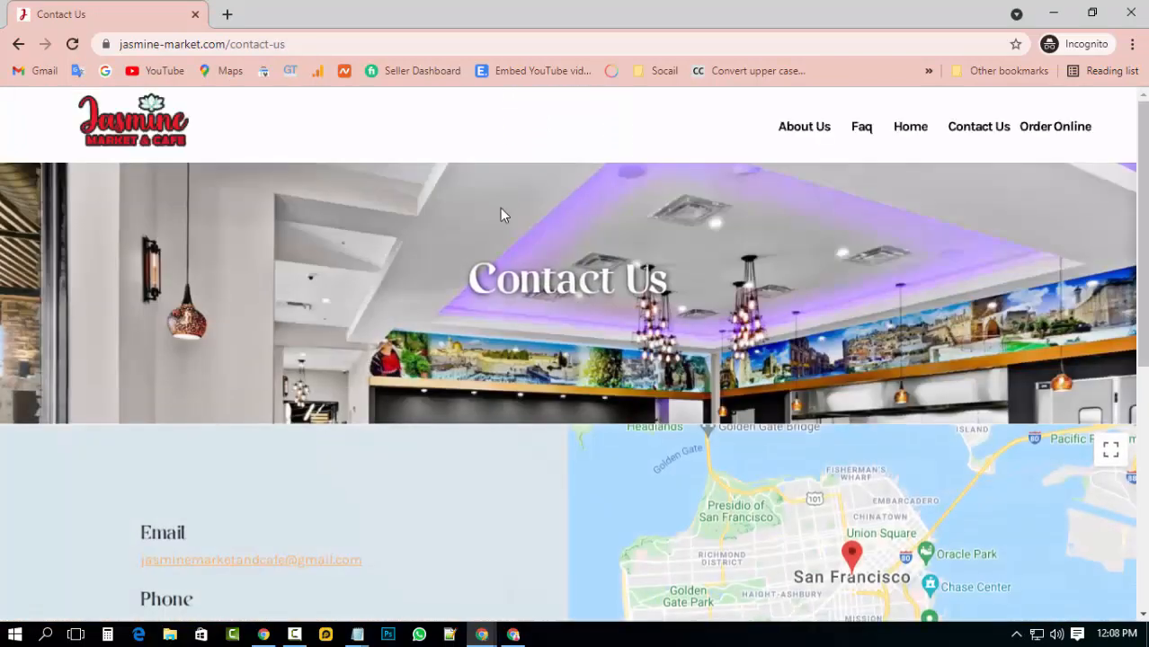
scroll(501, 215, down, 2)
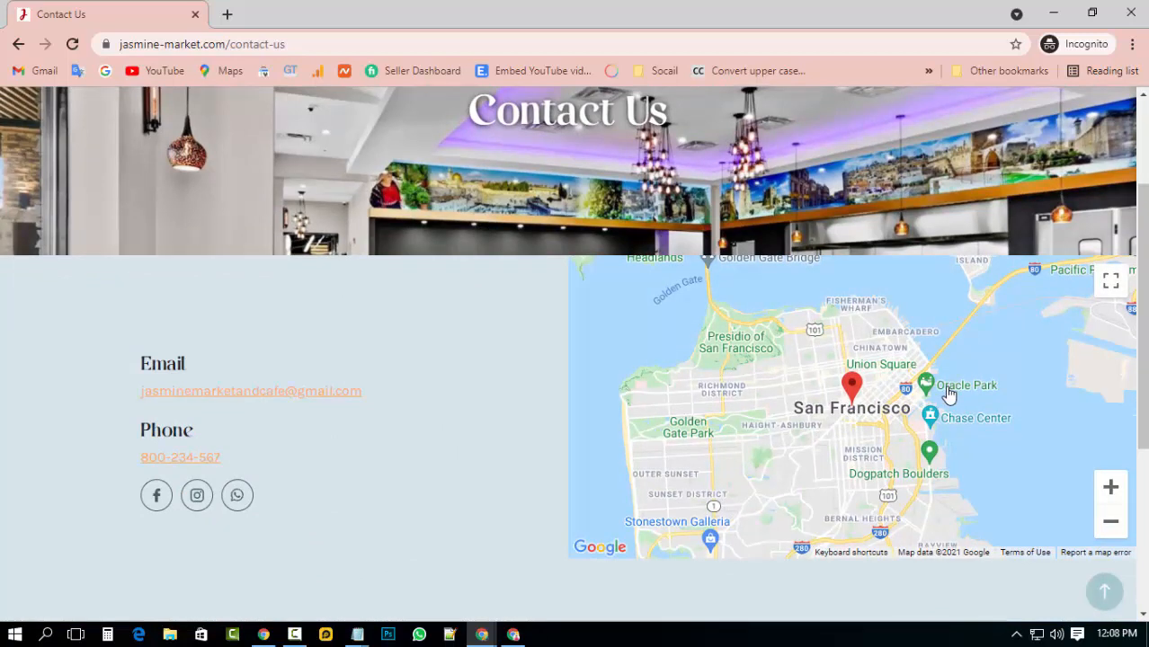
scroll(935, 423, up, 1)
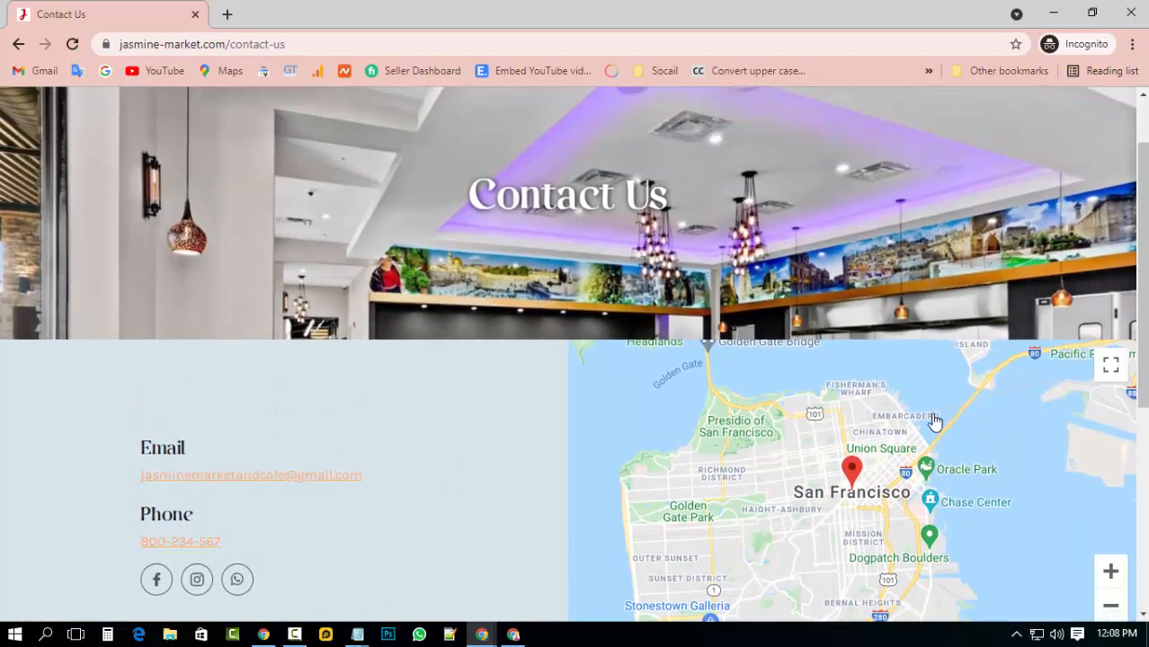
scroll(845, 359, down, 2)
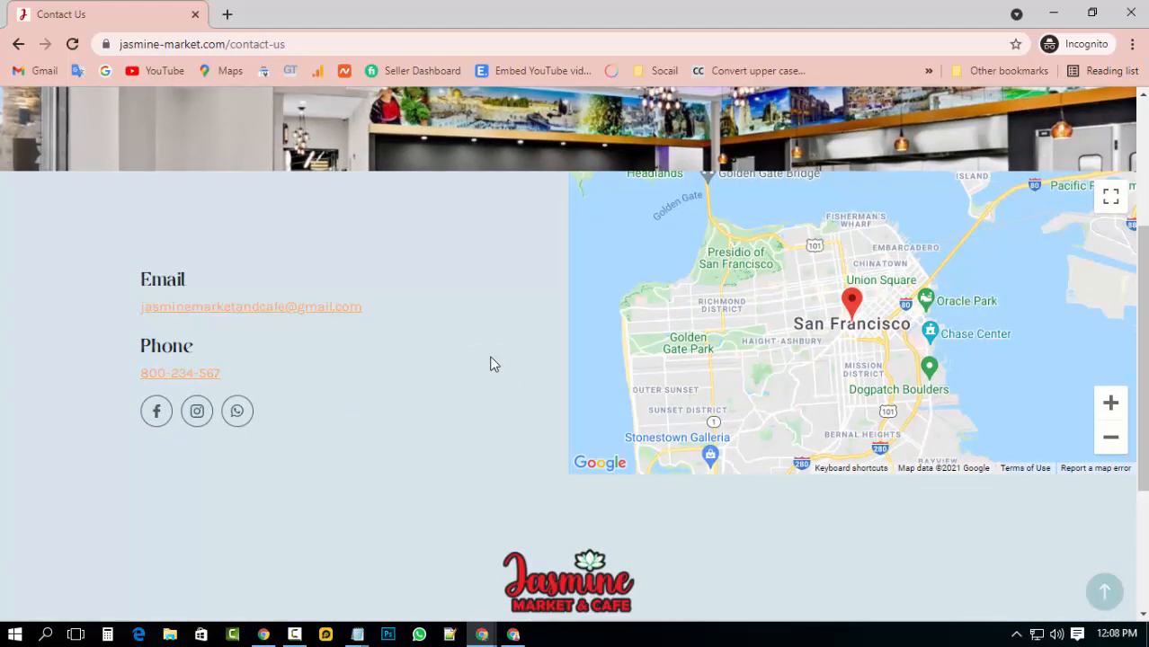
click(1053, 13)
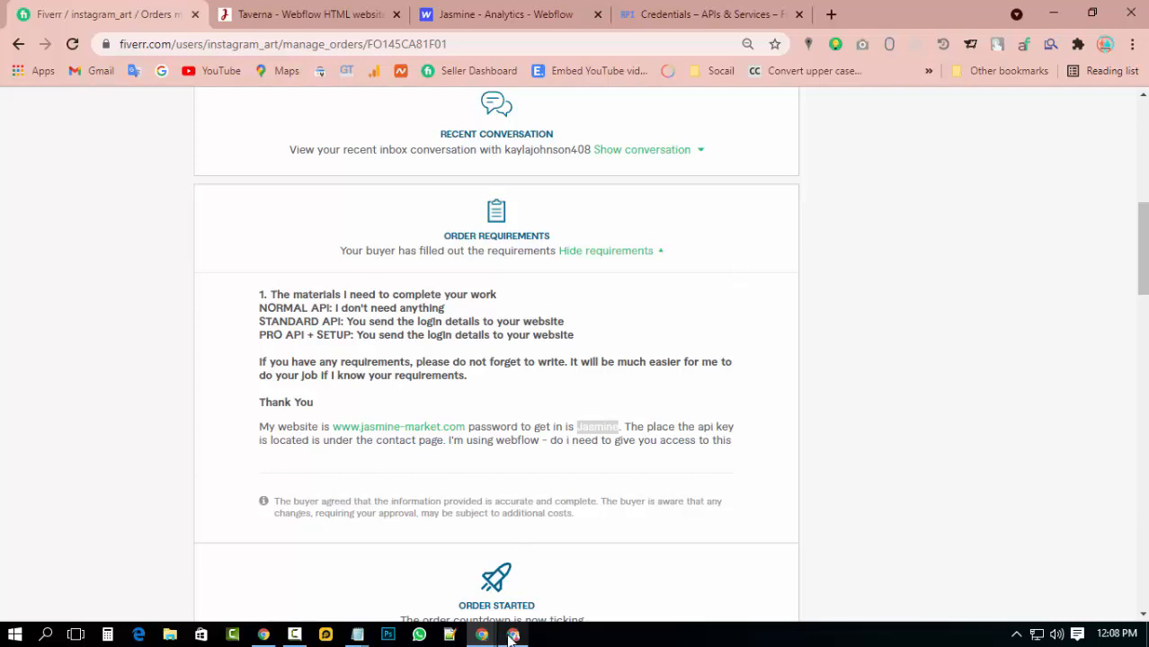
mouse_move(486, 636)
click(643, 510)
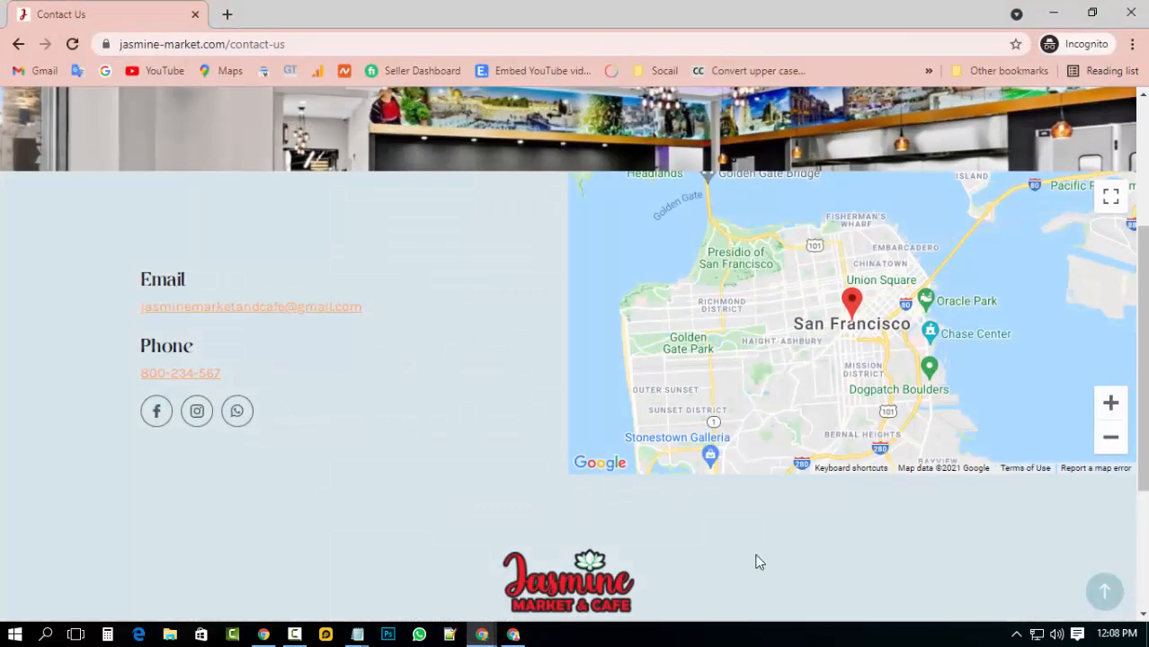
key(Print)
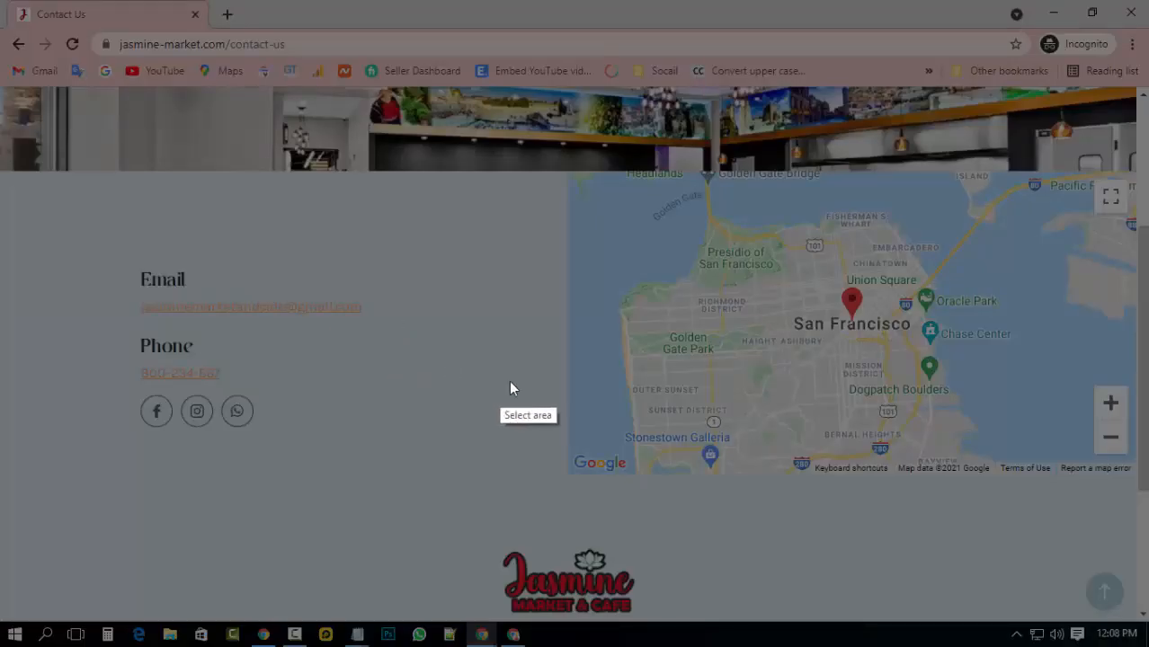
right_click(410, 311)
click(462, 429)
- Capture the Contact Us page with its map in Lightshot, save it to the Desktop as Screenshot_1.png, and return to the Fiverr order
scroll(470, 431, up, 2)
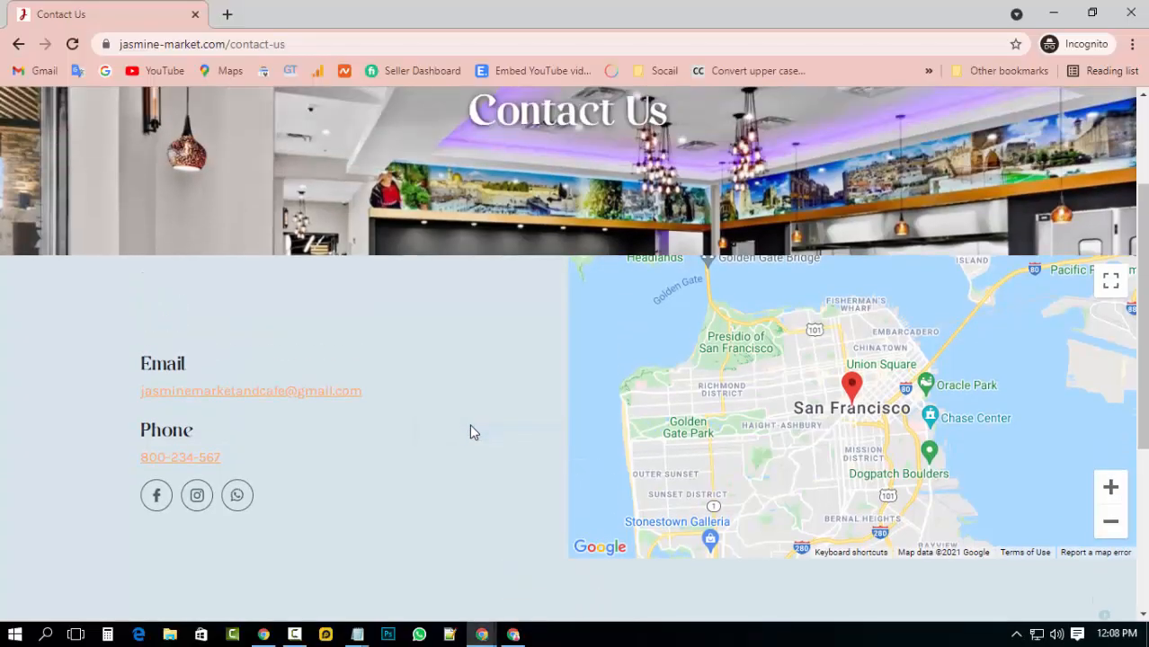
scroll(470, 431, down, 4)
scroll(470, 432, up, 2)
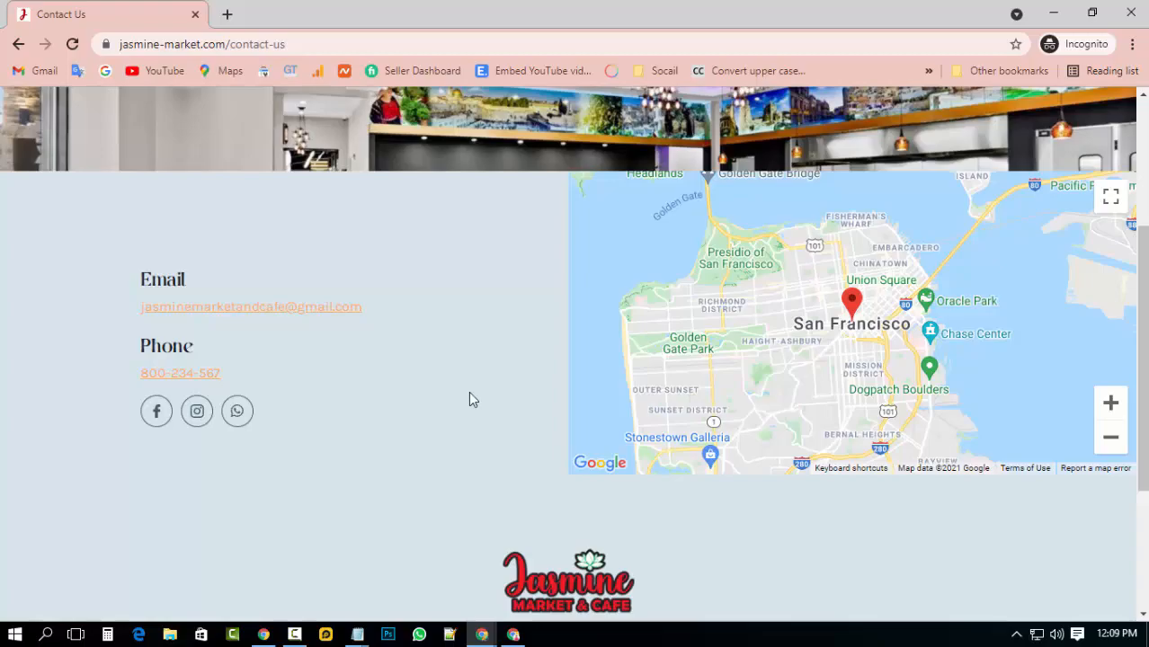
key(Print)
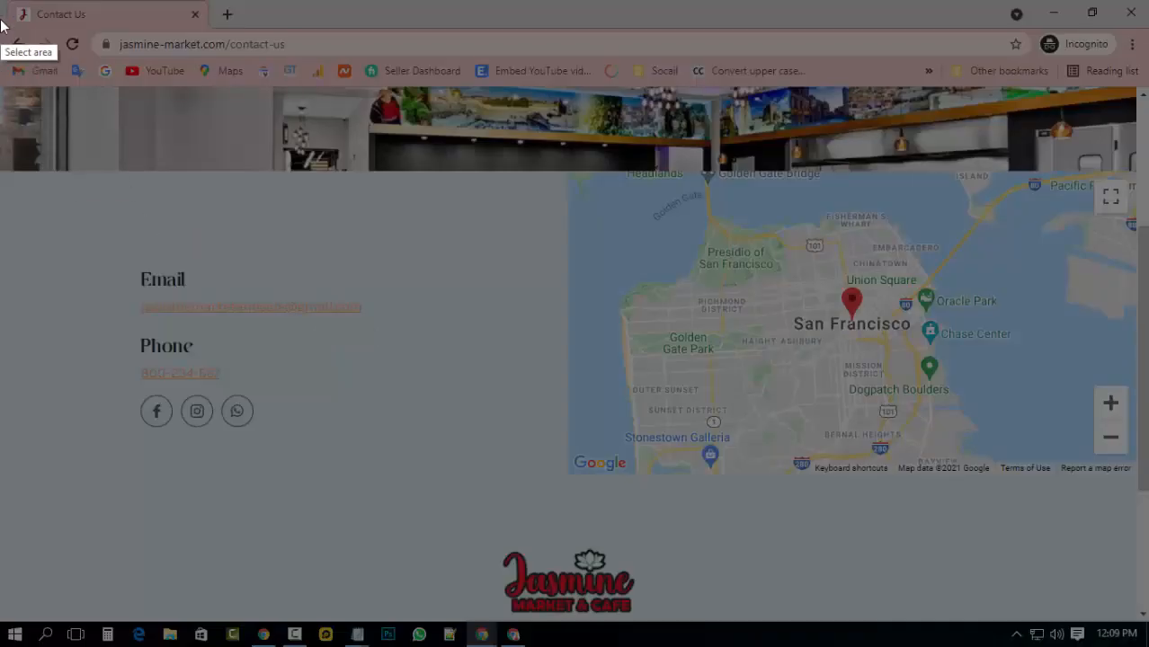
drag(1, 25, 1138, 620)
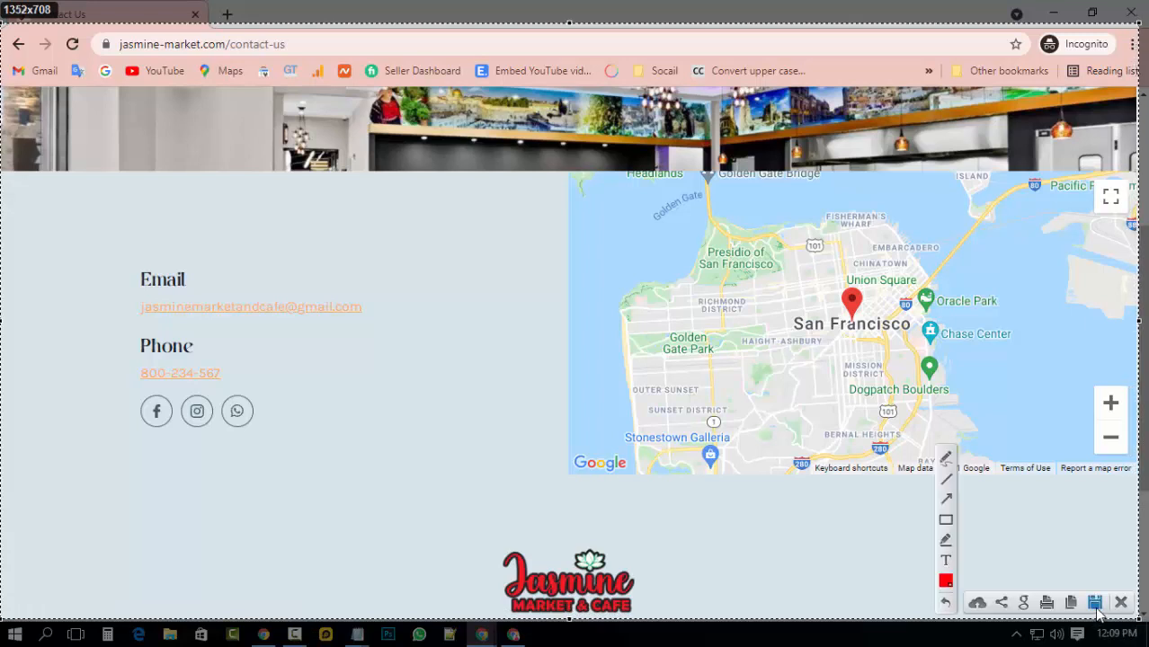
key(ctrl+s)
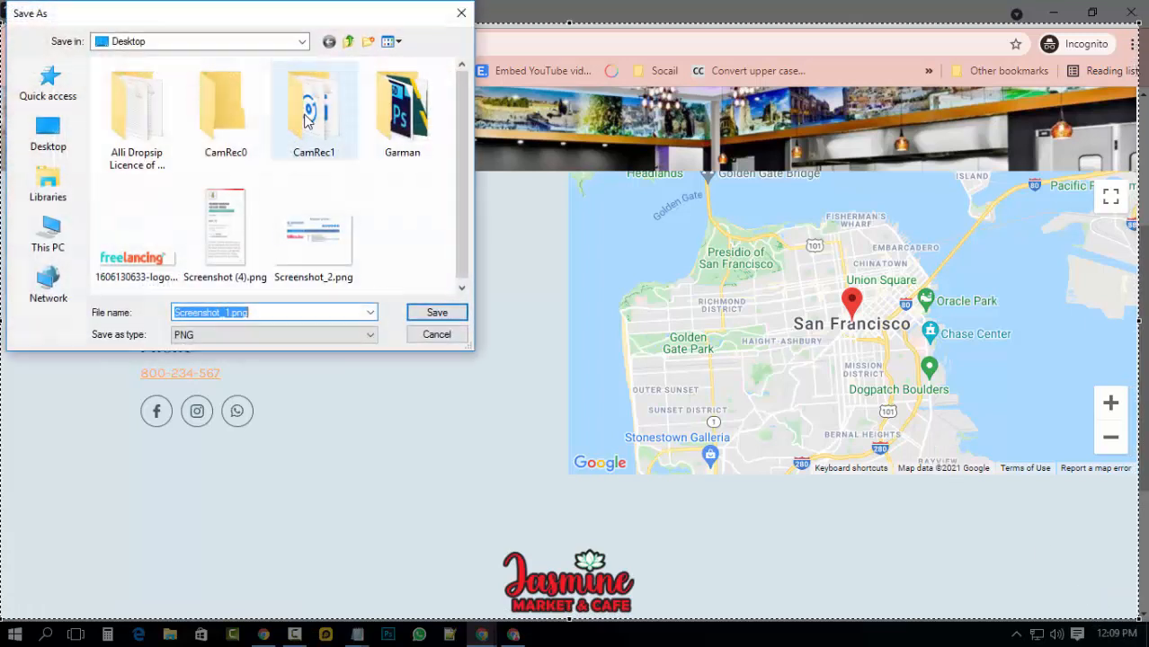
click(42, 122)
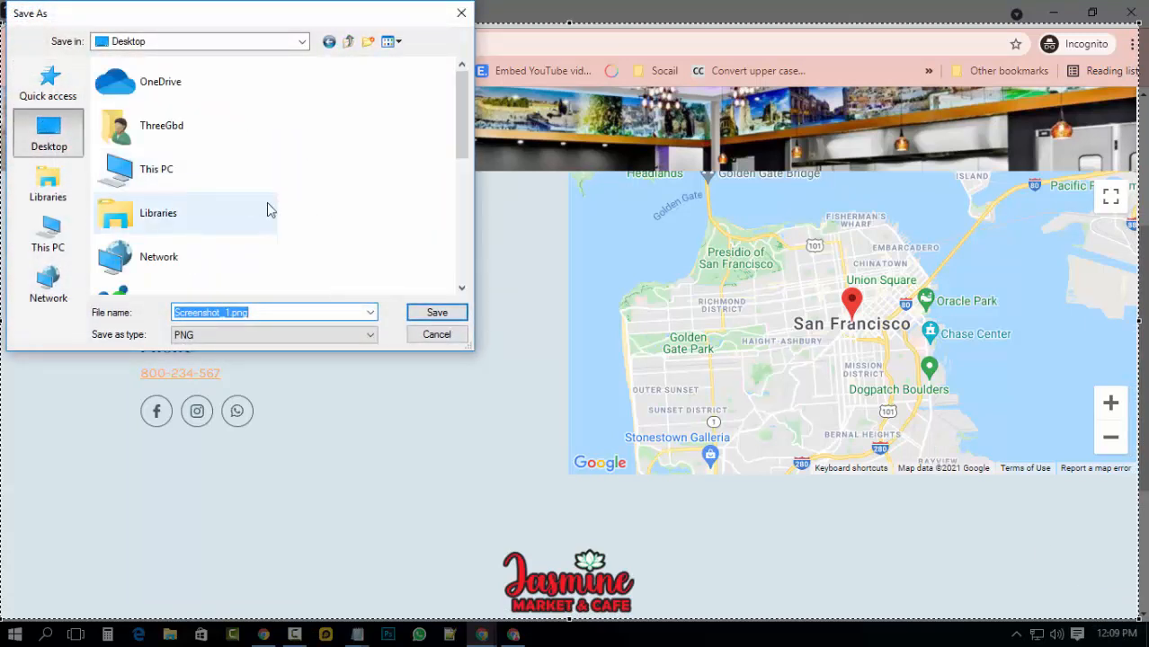
click(438, 315)
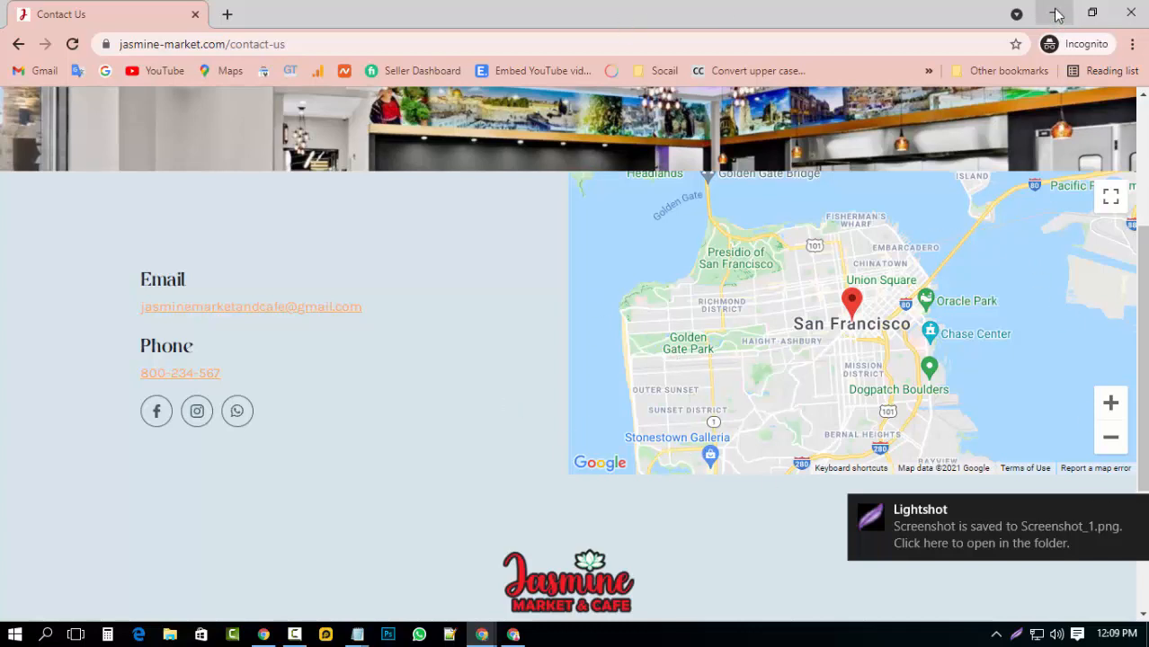
click(1135, 11)
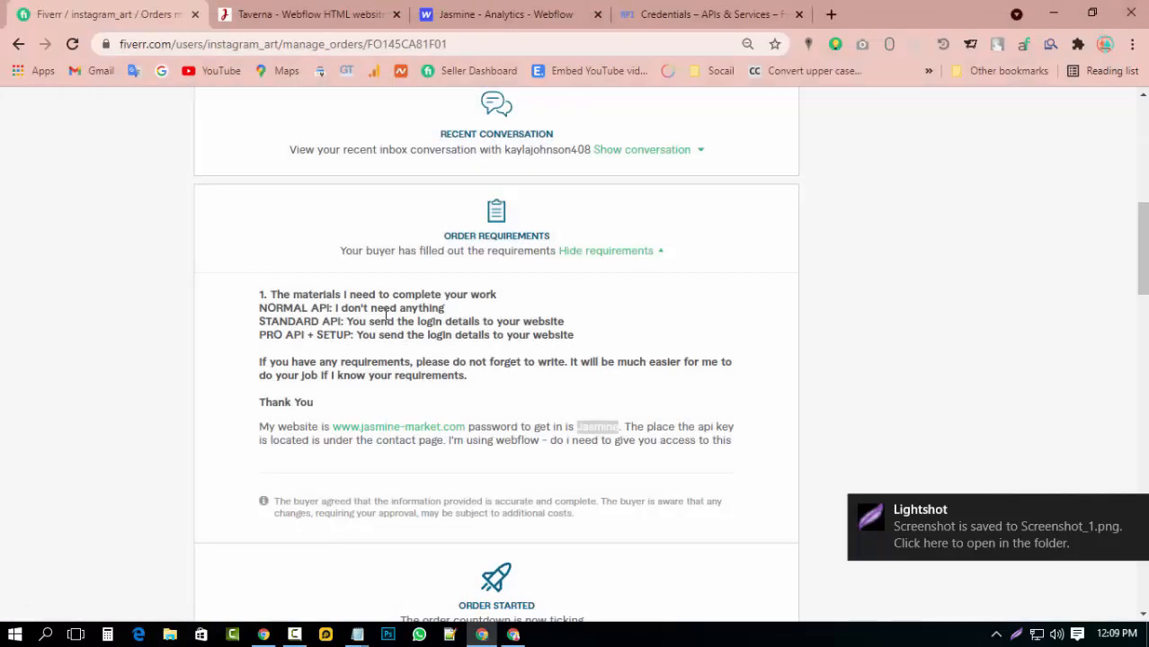